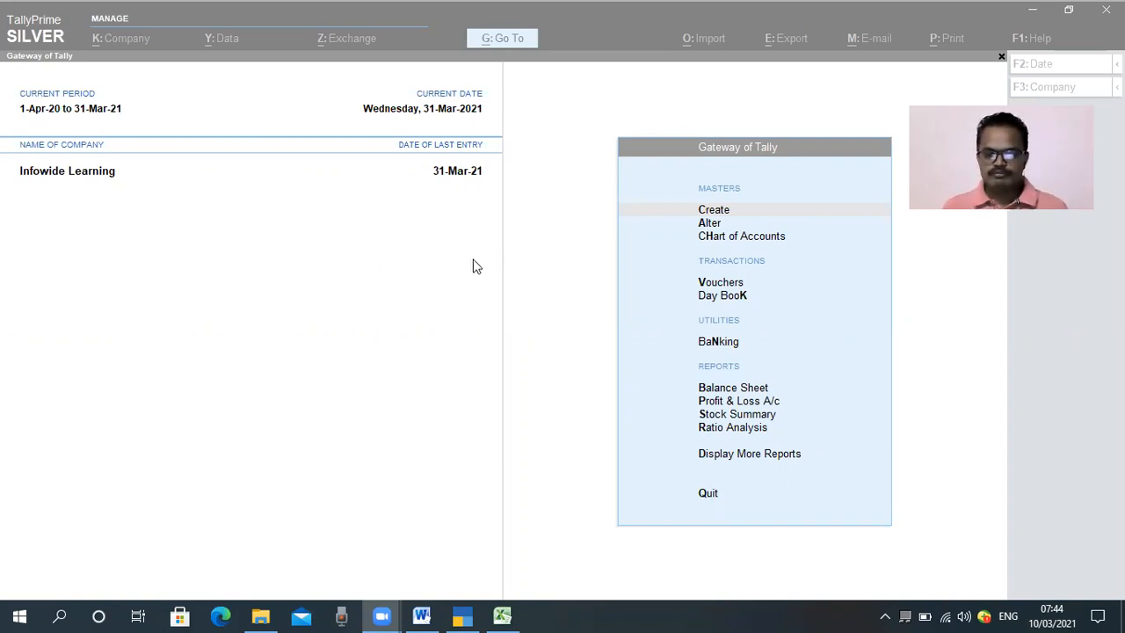
Step: Switch to the "20.1 Salary Working" workbook in Excel and open its Salary Sheet worksheet
mouse_move(502, 615)
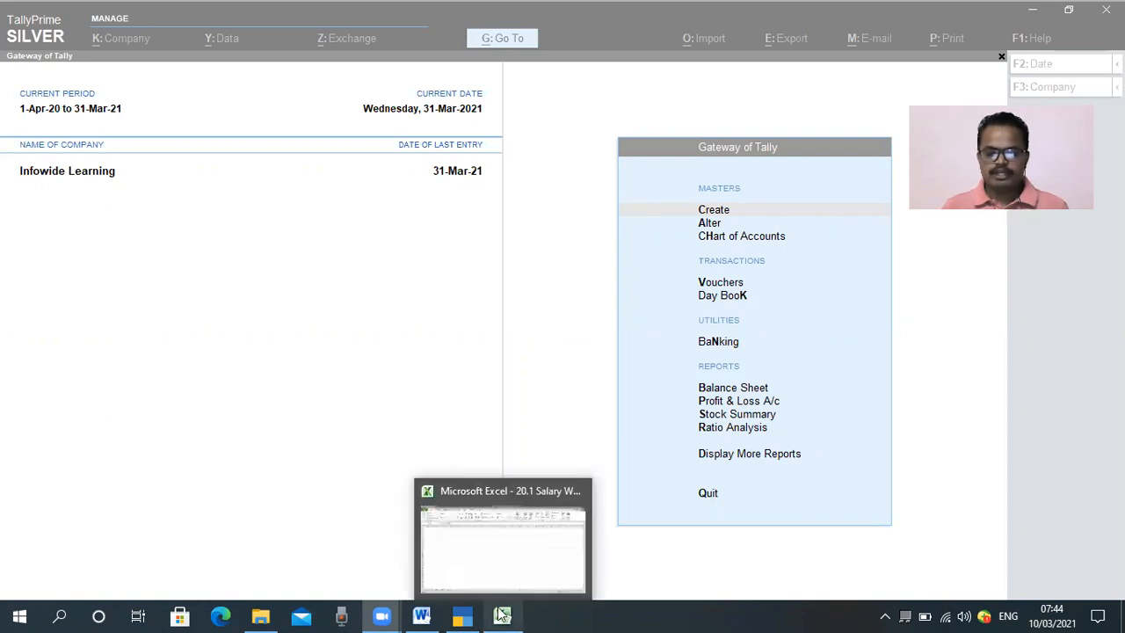
left_click(502, 567)
left_click(468, 412)
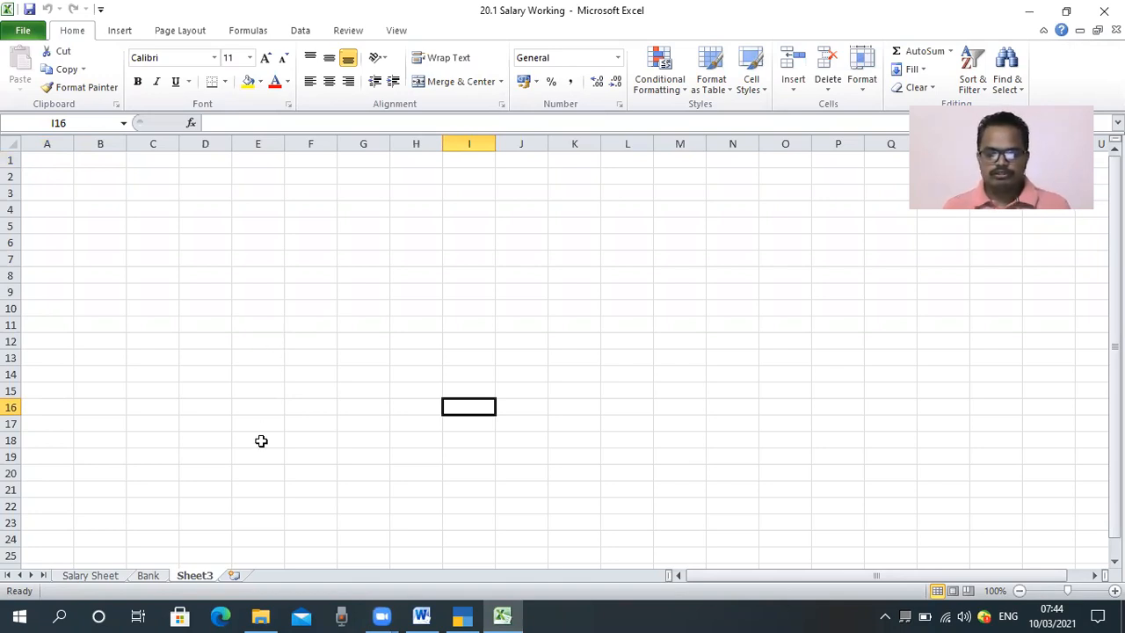
left_click(92, 576)
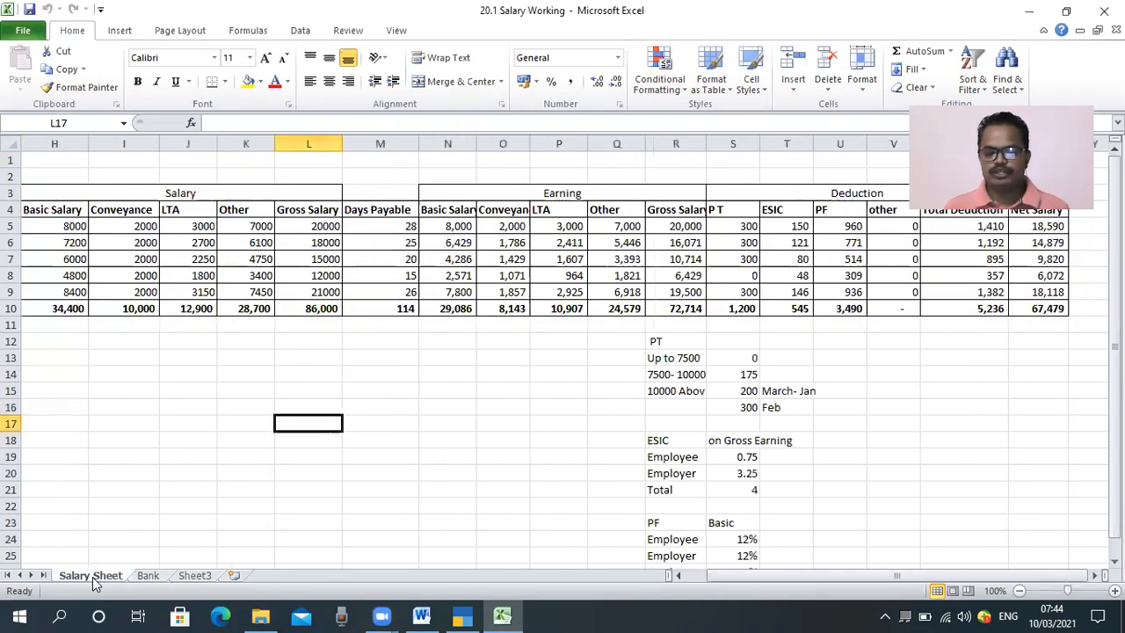
Step: Examine the Feb 2021 salary sheet from the employee information across the salary, earning and deduction columns to net salary
left_click(492, 422)
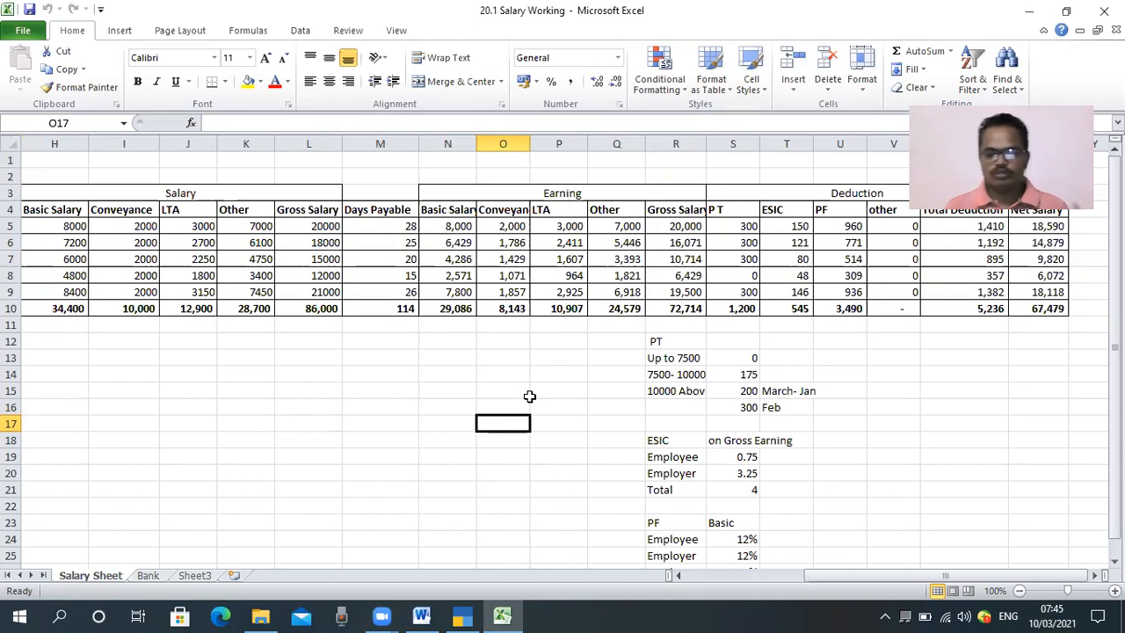
left_click_drag(849, 577, 730, 577)
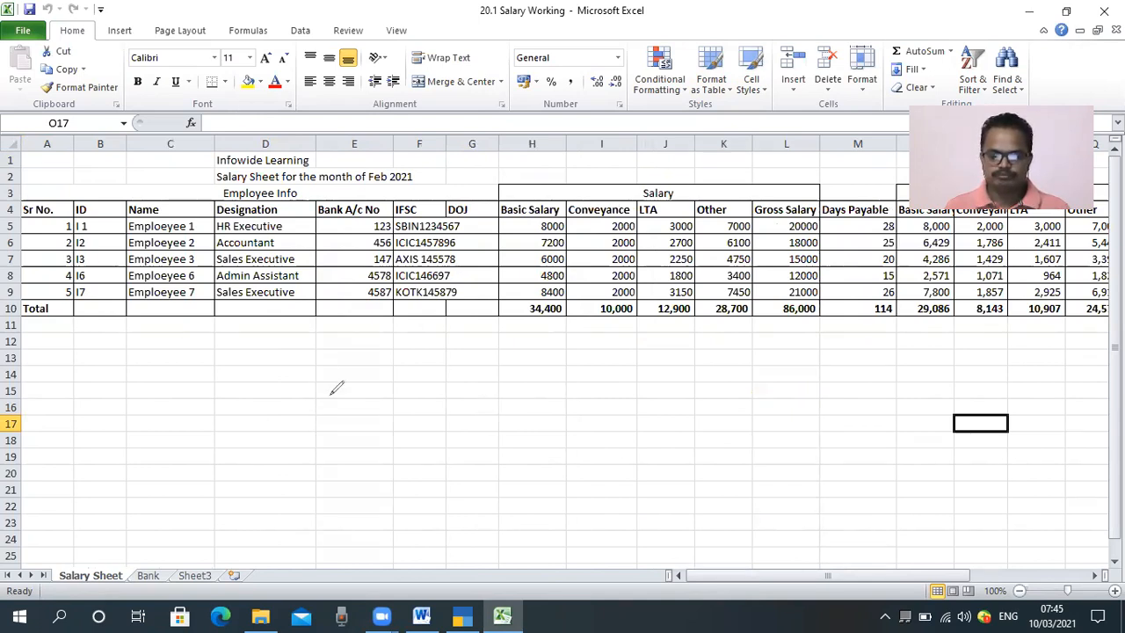
left_click(409, 498)
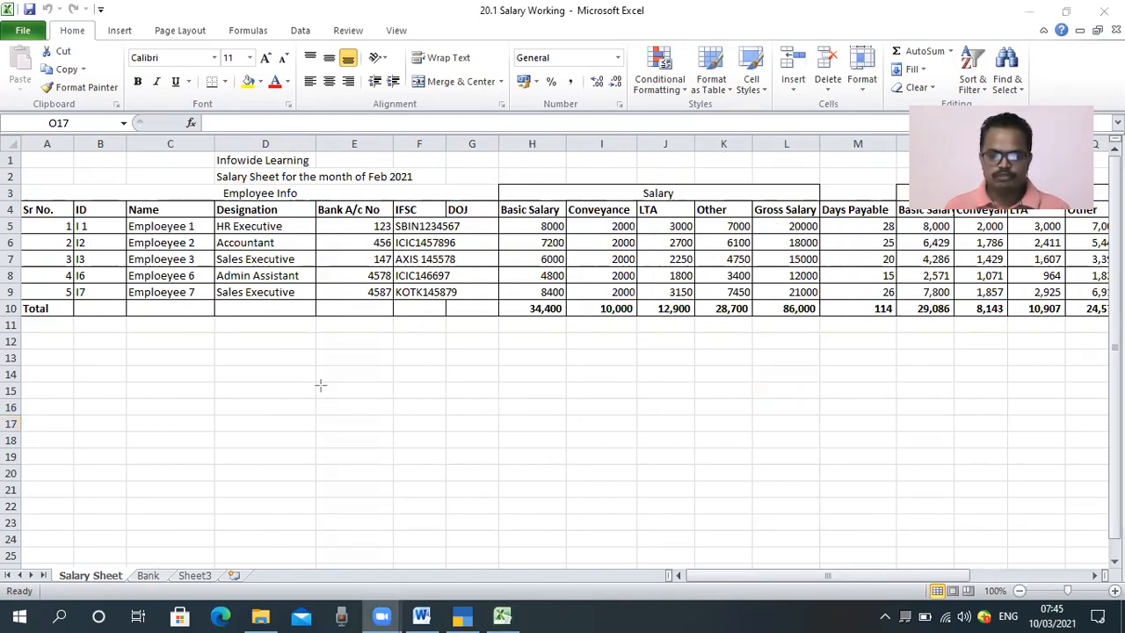
left_click_drag(214, 167, 428, 185)
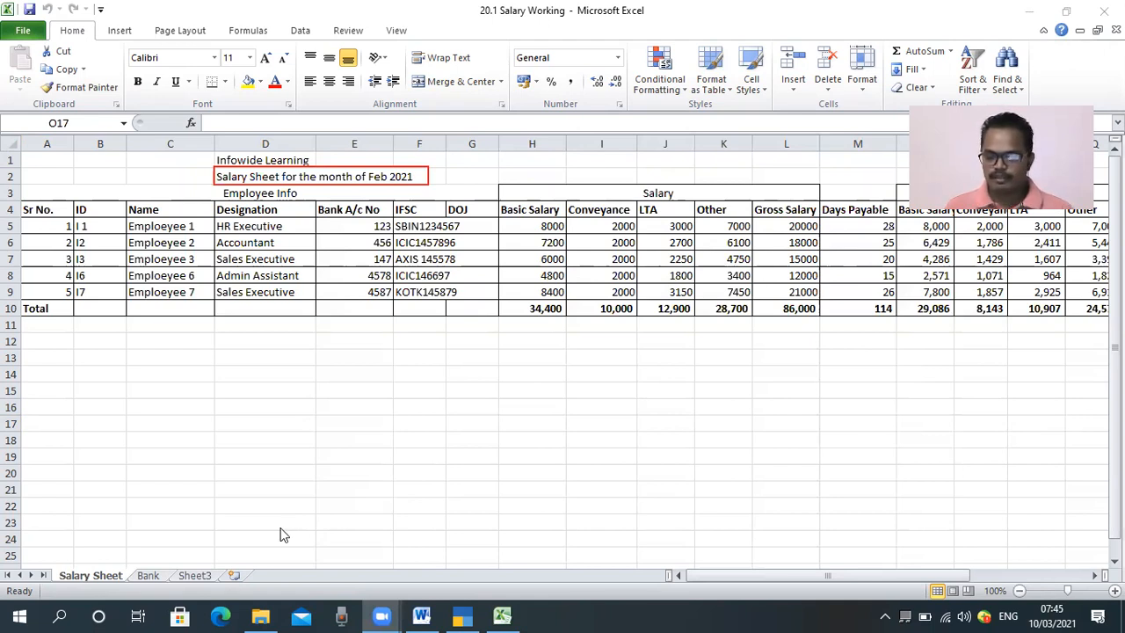
key("Right")
key("Right")
key("Right")
key("Right")
key("Right")
key("Right")
key("Right")
key("Right")
key("Right")
key("Right")
key("Right")
key("Right")
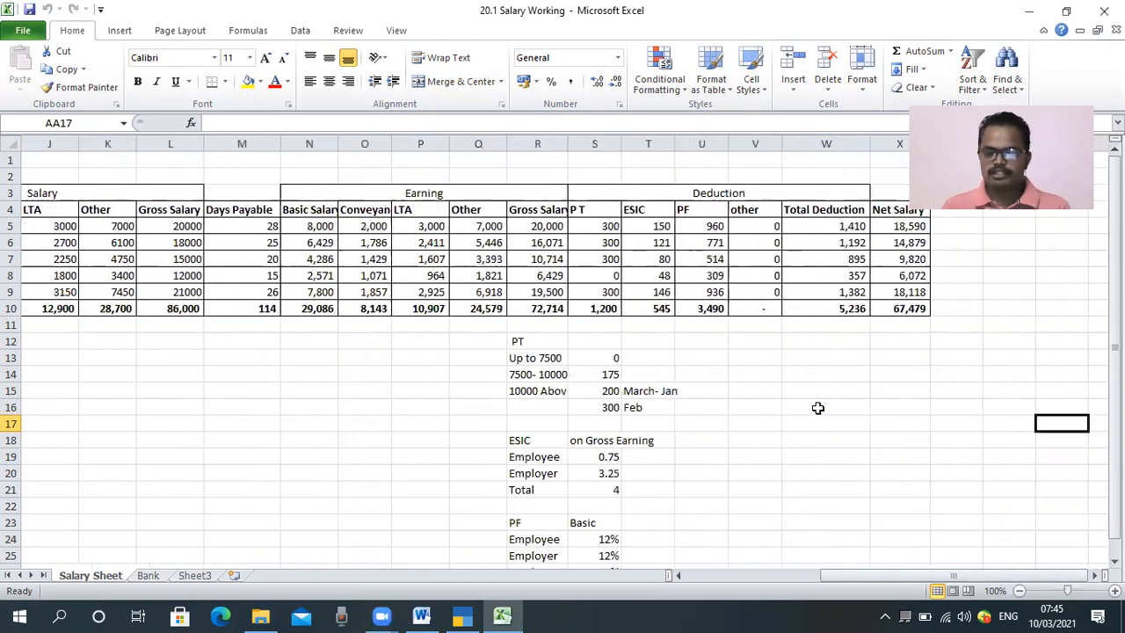
key("Right")
key("Right")
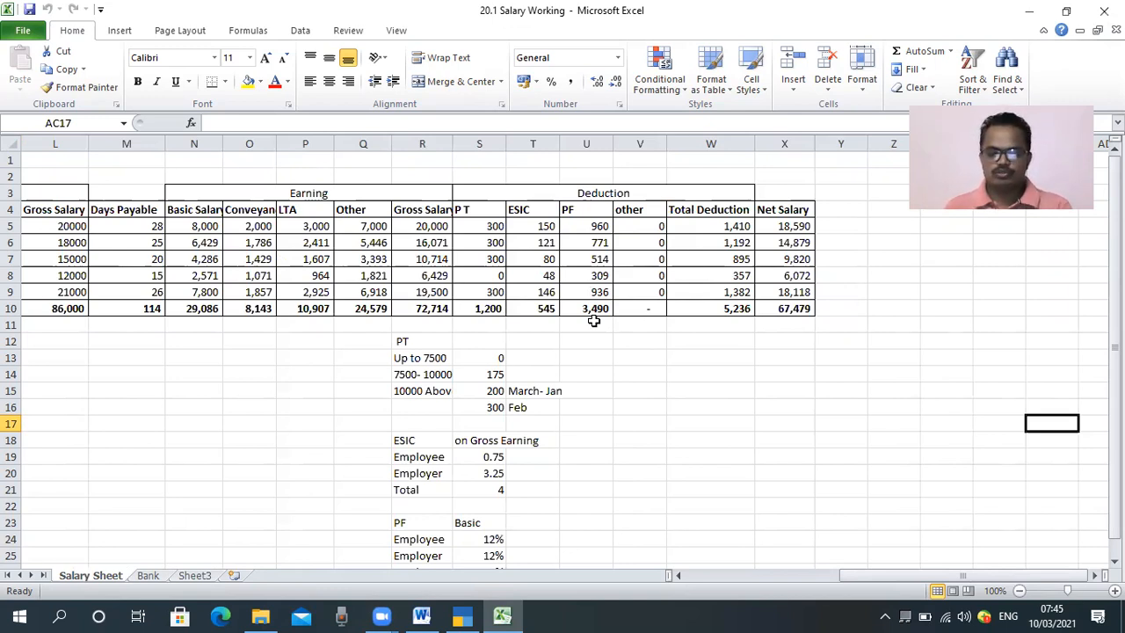
Step: On Sheet3, enter the heading "Prpvident Fund Working for the month of Feb -21" in cell D3
left_click(196, 576)
left_click(296, 293)
left_click(216, 214)
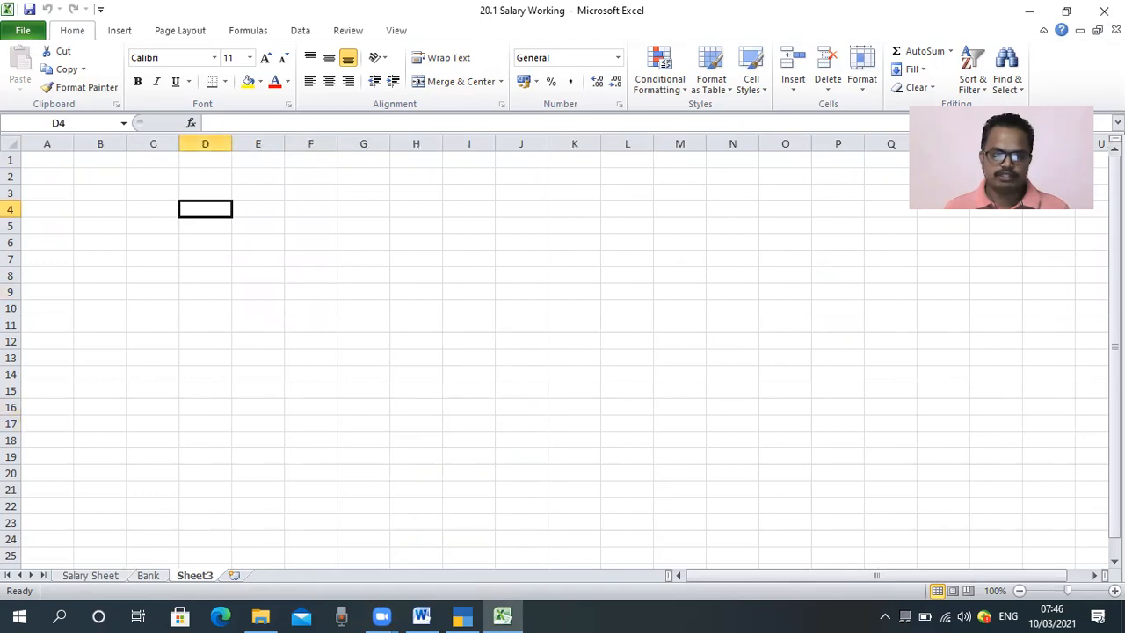
key("Up")
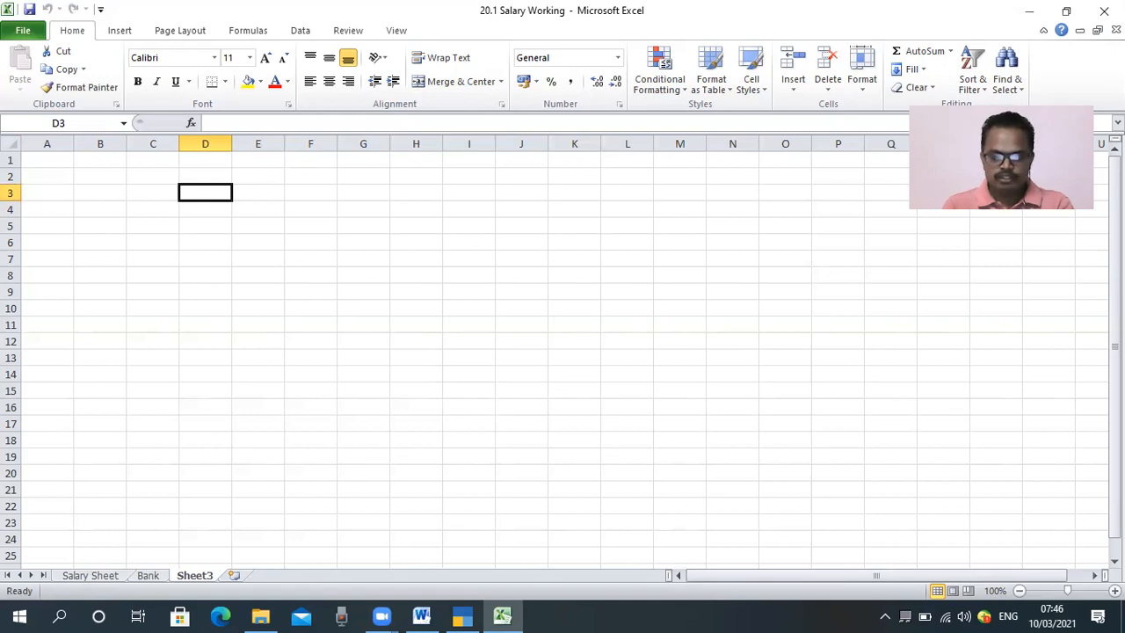
type("Depa")
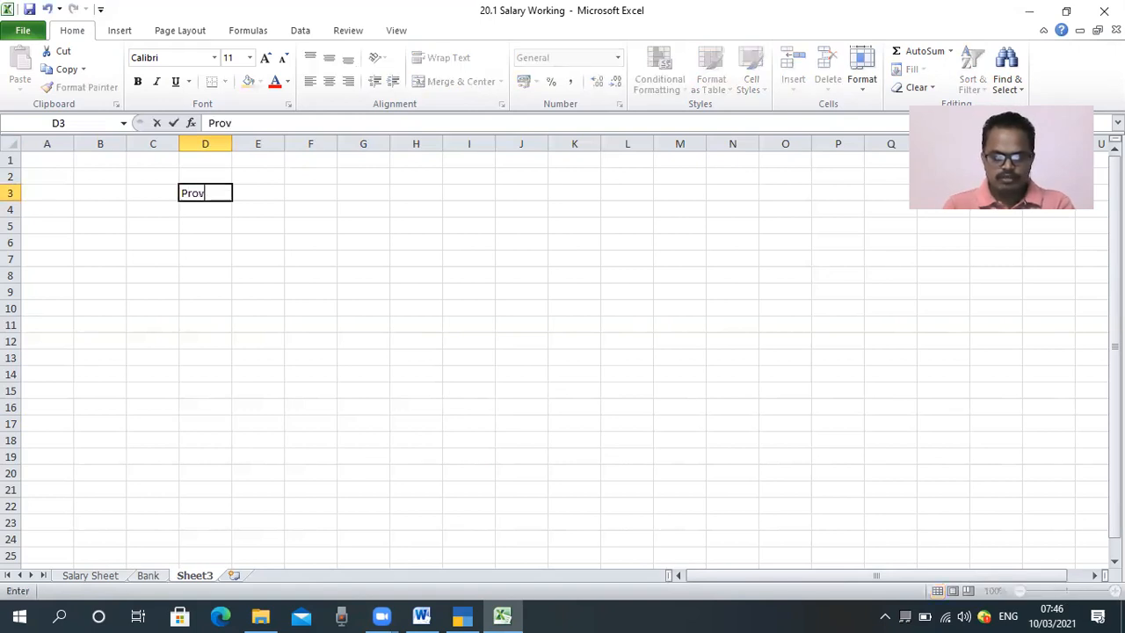
key("BackSpace")
key("BackSpace")
key("BackSpace")
key("BackSpace")
type("P")
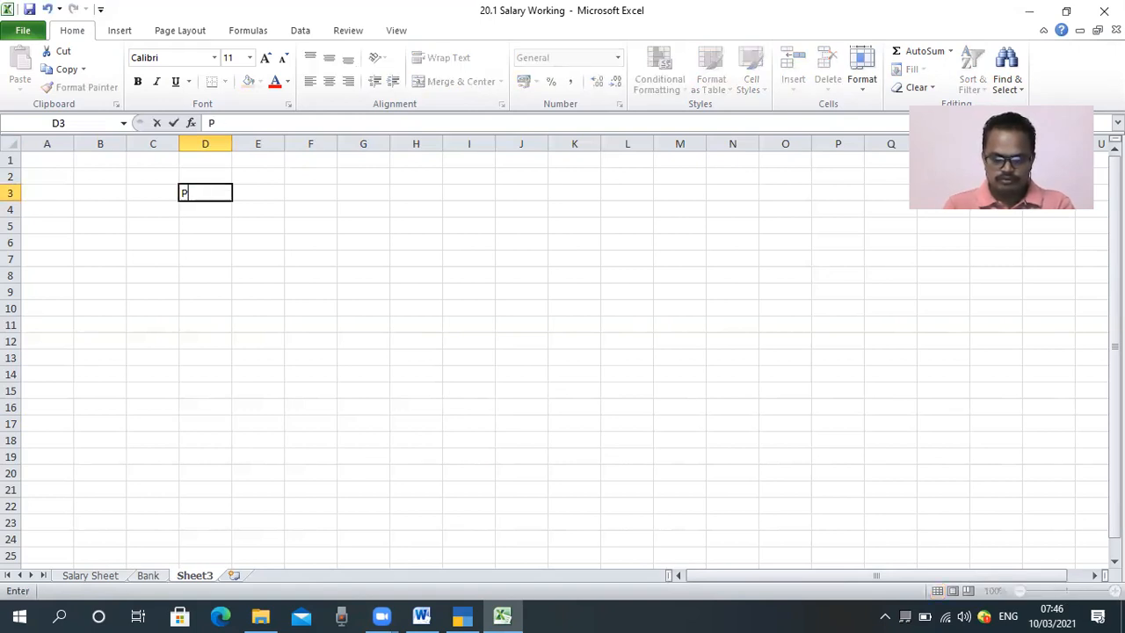
type("rpvident Fund")
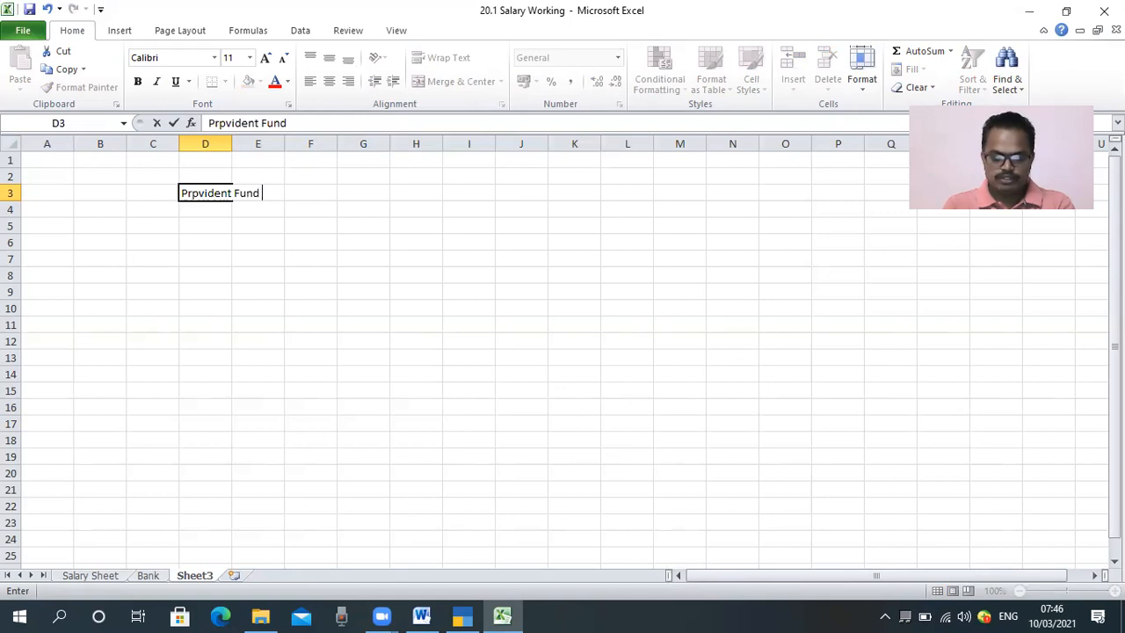
type(" Working for the month of Feb -20")
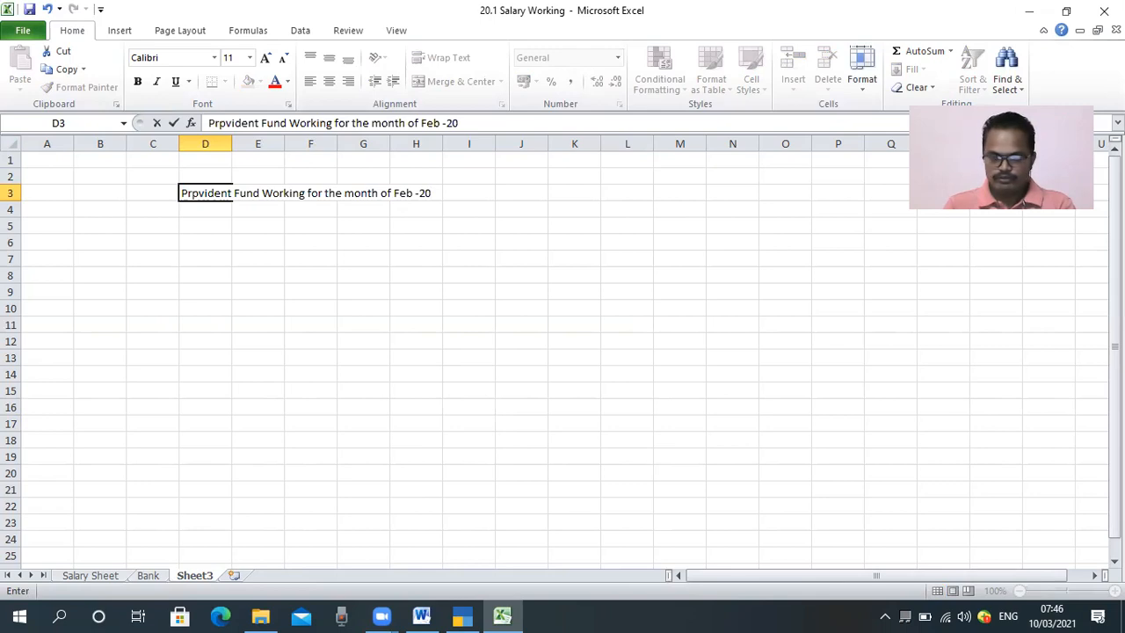
key("BackSpace")
type("1")
key("Return")
Step: Correct the misspelled first word of the heading in D3 to "Provident"
key("Up")
key("F2")
key("Left")
key("Left")
key("Left")
key("Left")
key("Left")
key("Left")
key("Left")
key("Left")
key("Left")
key("Left")
key("Left")
key("Left")
key("Left")
key("Left")
key("Left")
key("Left")
key("Left")
key("Left")
key("Left")
key("Left")
key("Left")
key("Left")
key("Left")
key("Left")
key("Left")
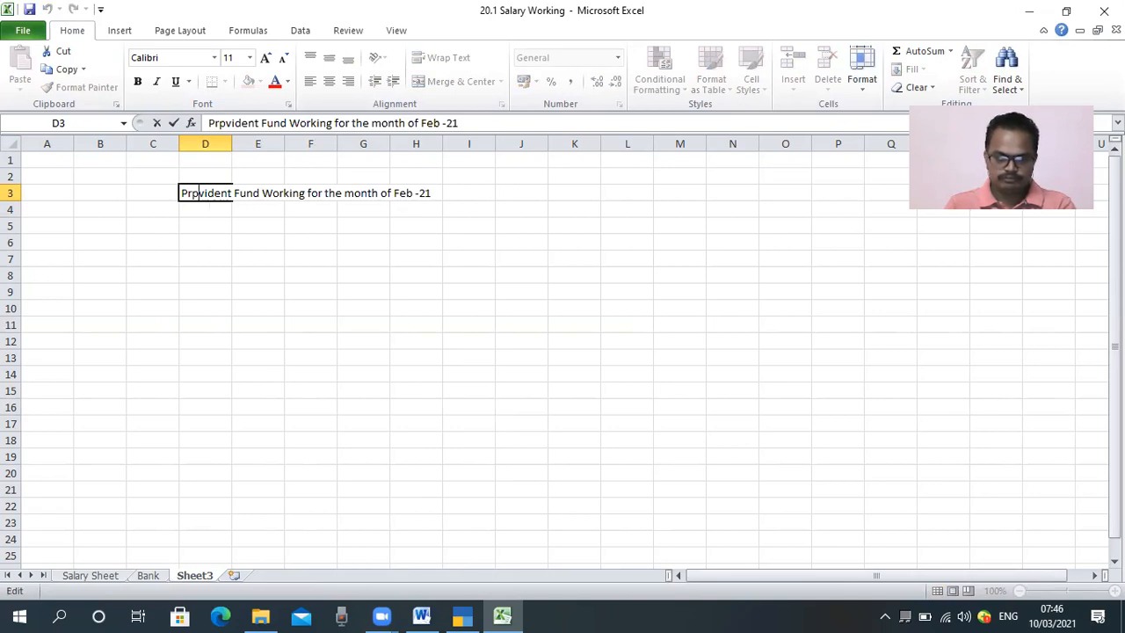
key("BackSpace")
type("o")
key("Return")
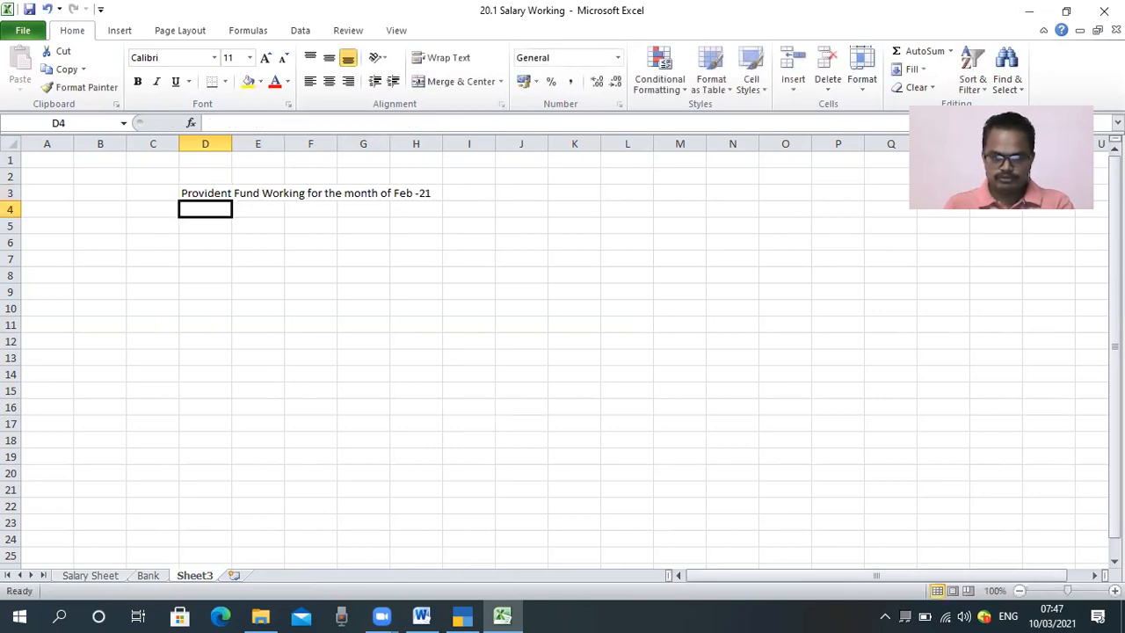
Step: Enter the column header "Partticulars" in cell D5, two rows below the heading
key("Down")
key("Down")
key("Up")
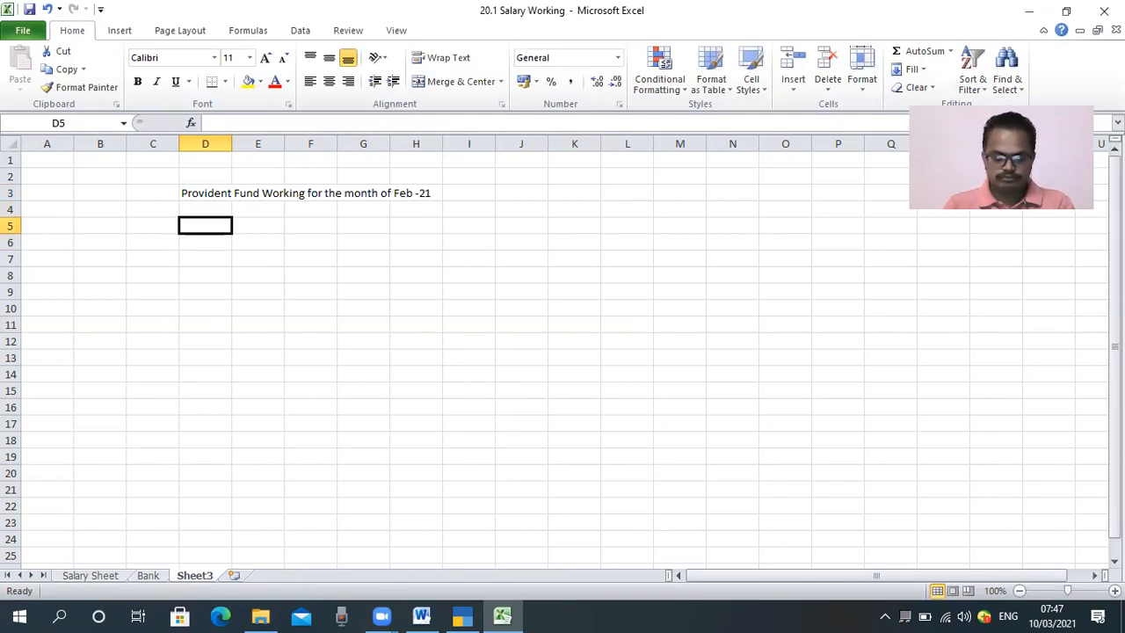
type("Partticul")
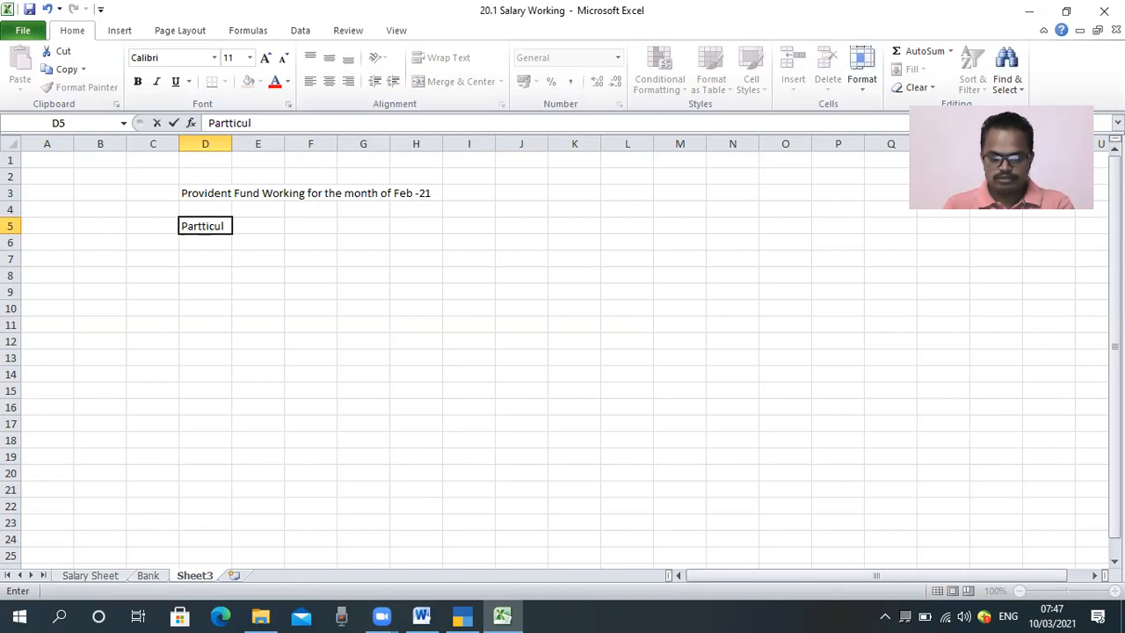
type("ars")
Step: Enter the column header "Amount" in cell H5
key("Right")
key("Right")
key("Right")
key("Right")
key("Right")
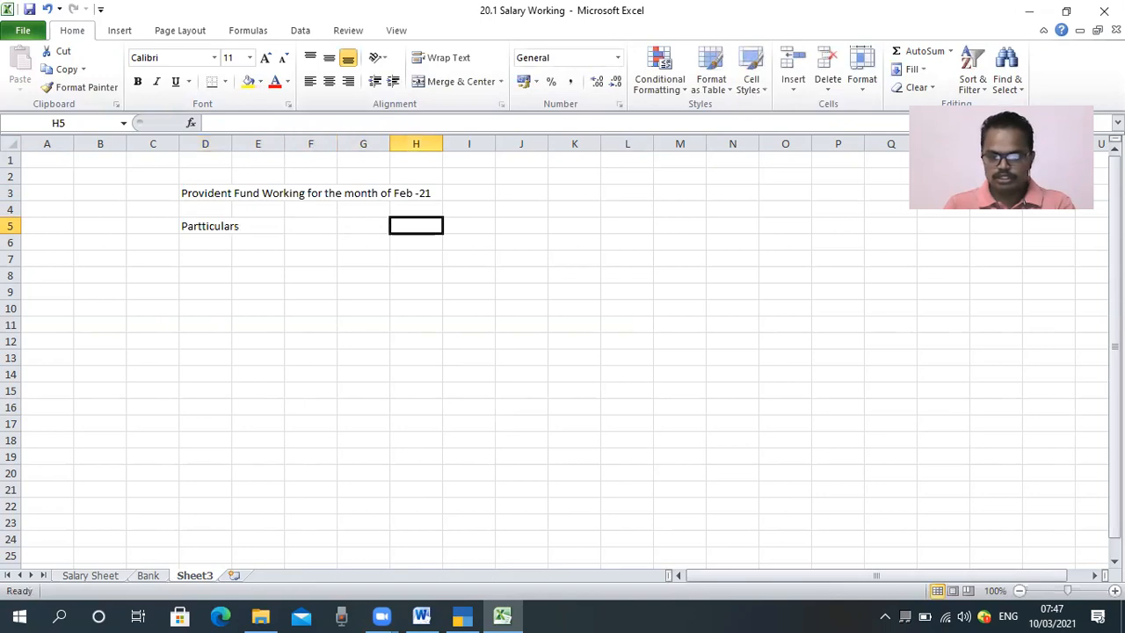
key("Left")
type("Amoutn")
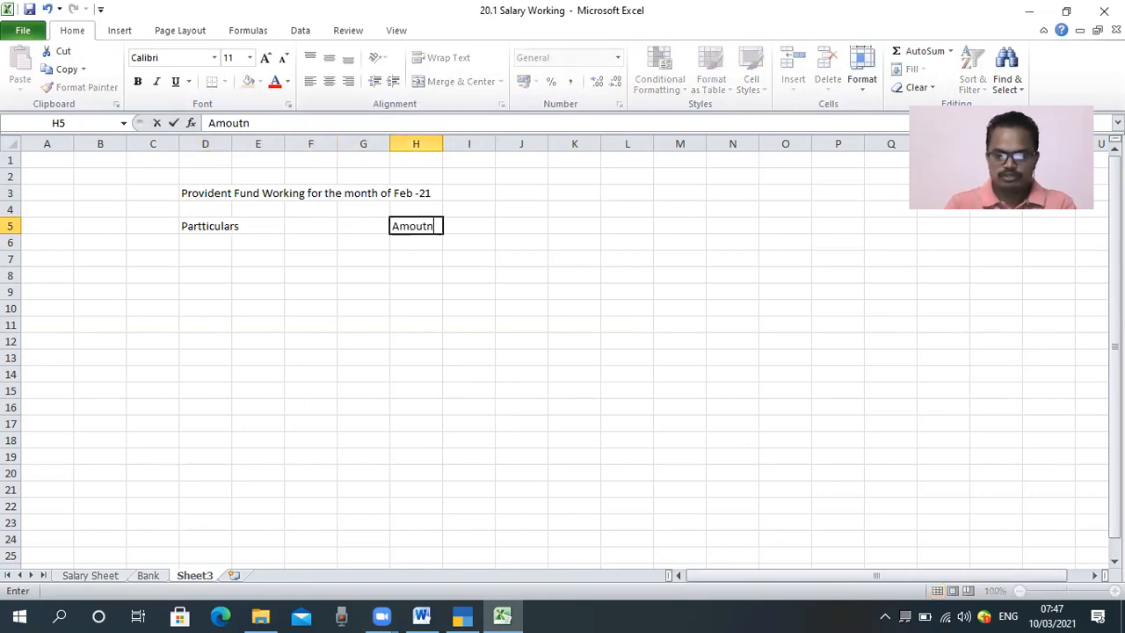
key("BackSpace")
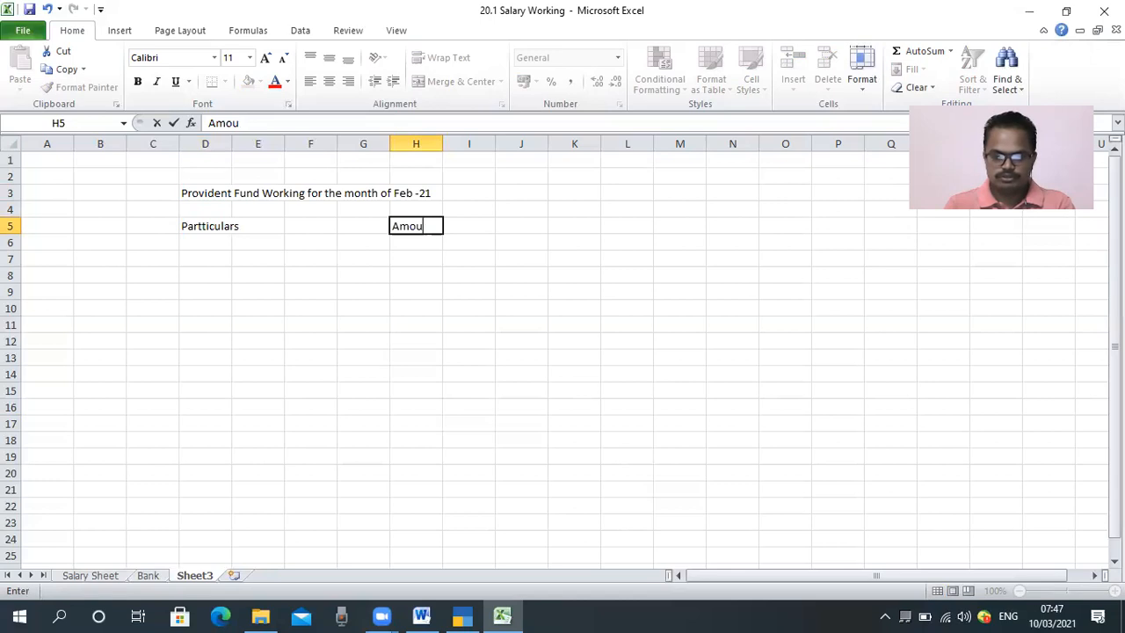
type("nt")
key("Return")
key("Up")
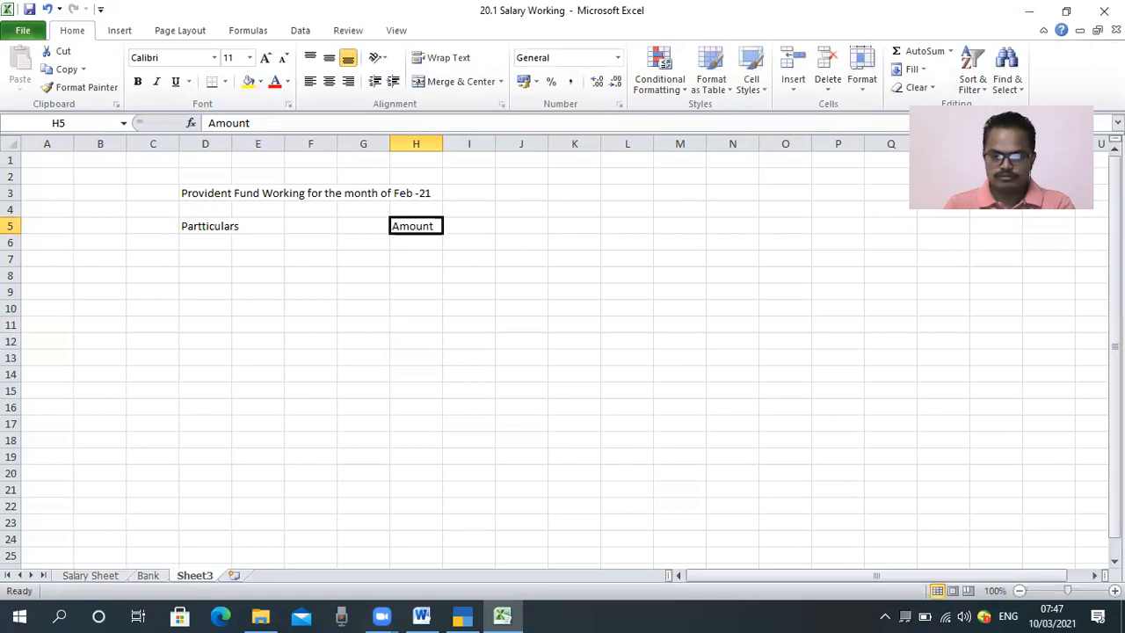
Step: Enter the row label "Wages for PF" in cell D7 and select H7 in the Amount column
left_click(201, 262)
left_click(204, 241)
key("Down")
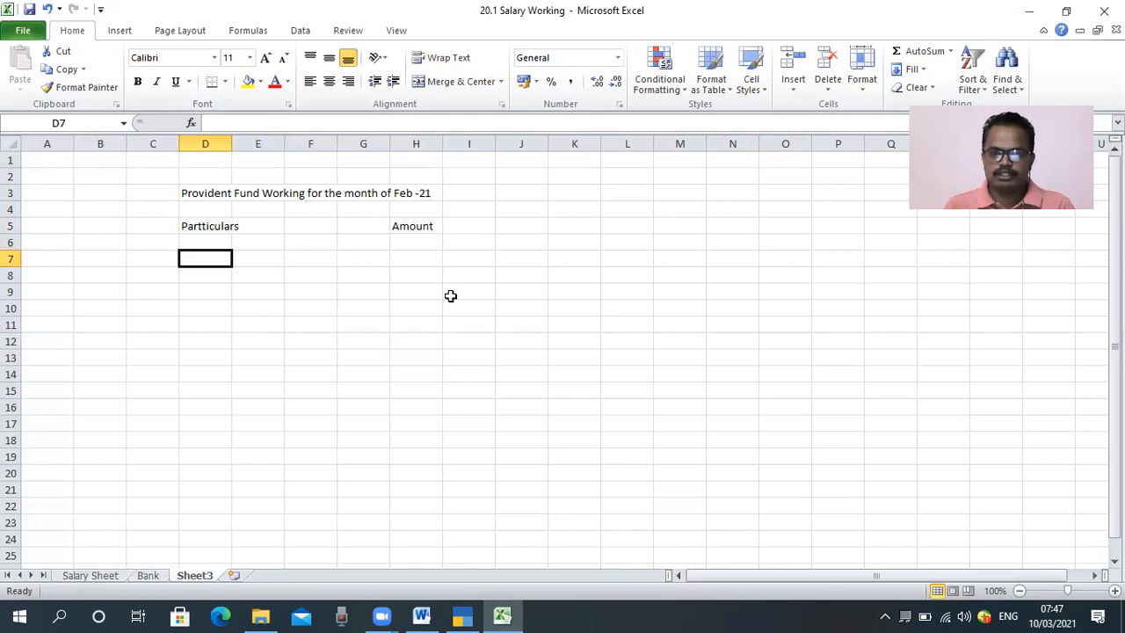
type("W")
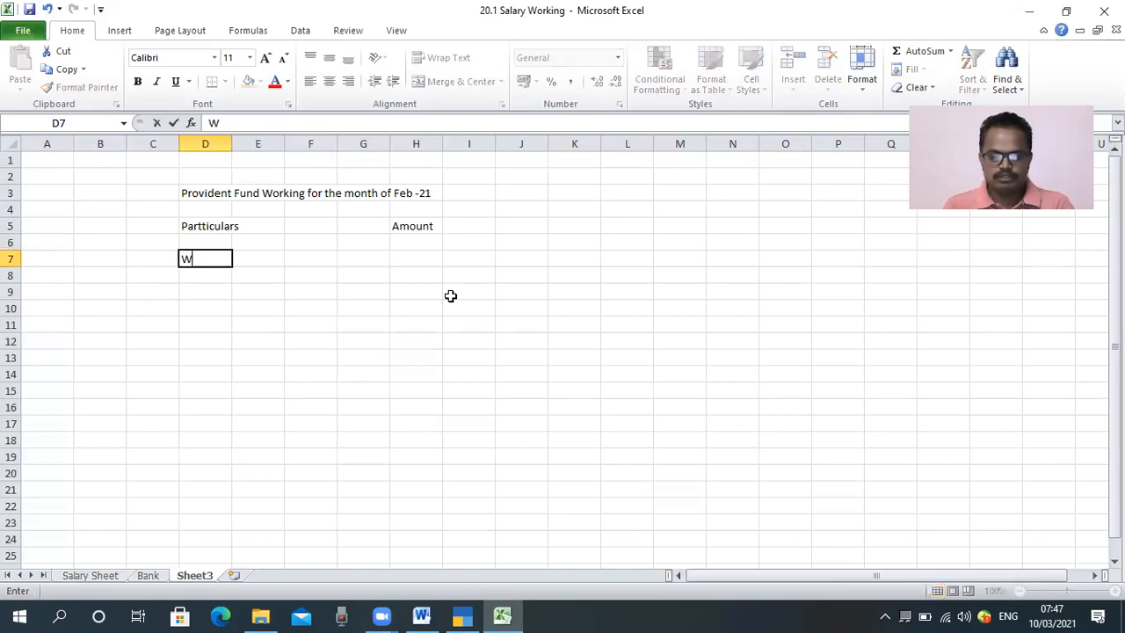
type("aeges for")
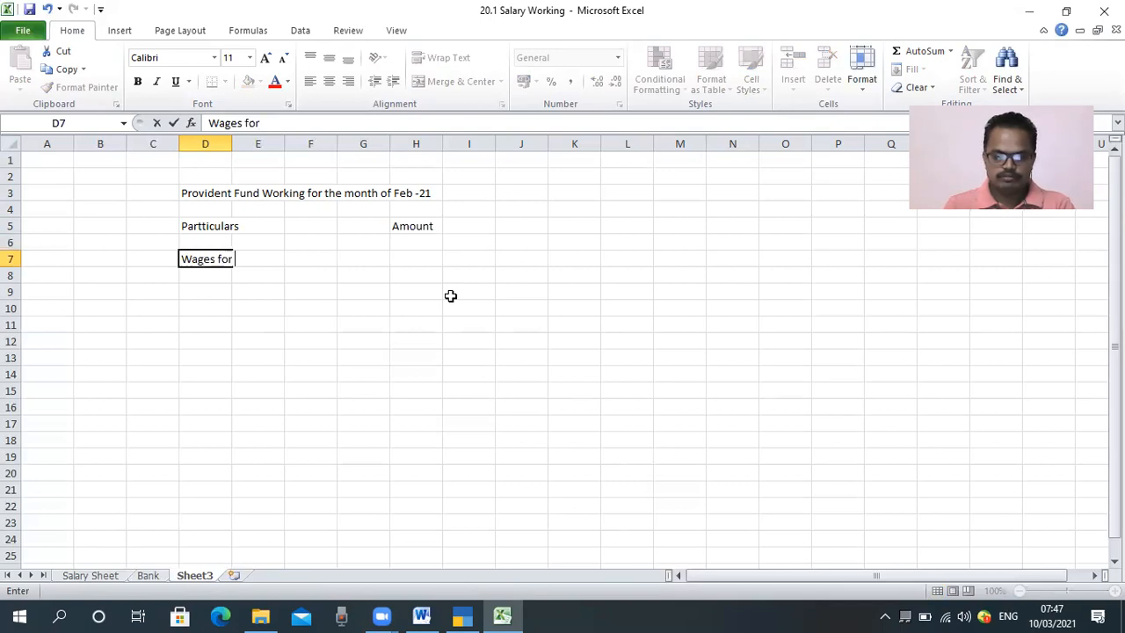
type(" PF")
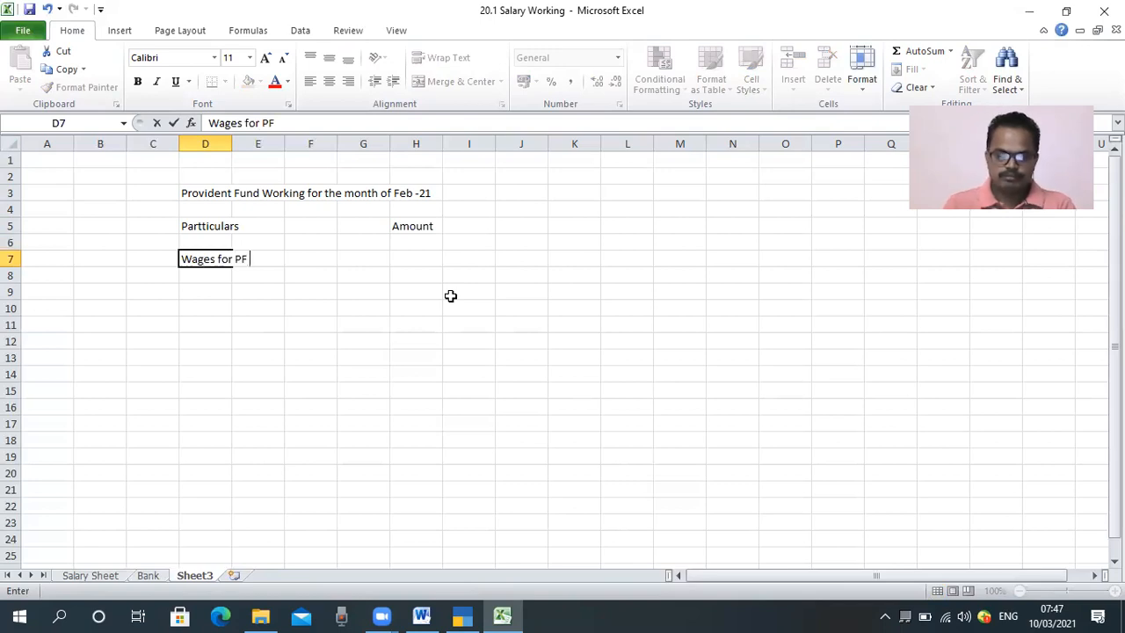
key("Right")
key("Right")
key("Right")
key("Right")
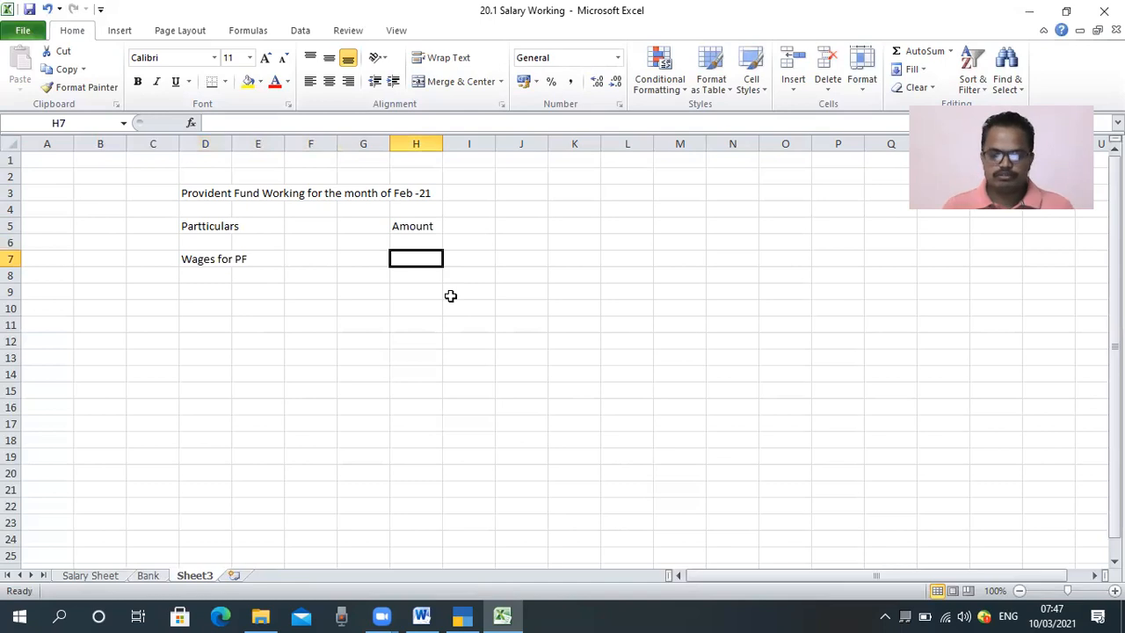
Step: Autofit column D to its heading text and delete the empty columns E and F
double_click(231, 141)
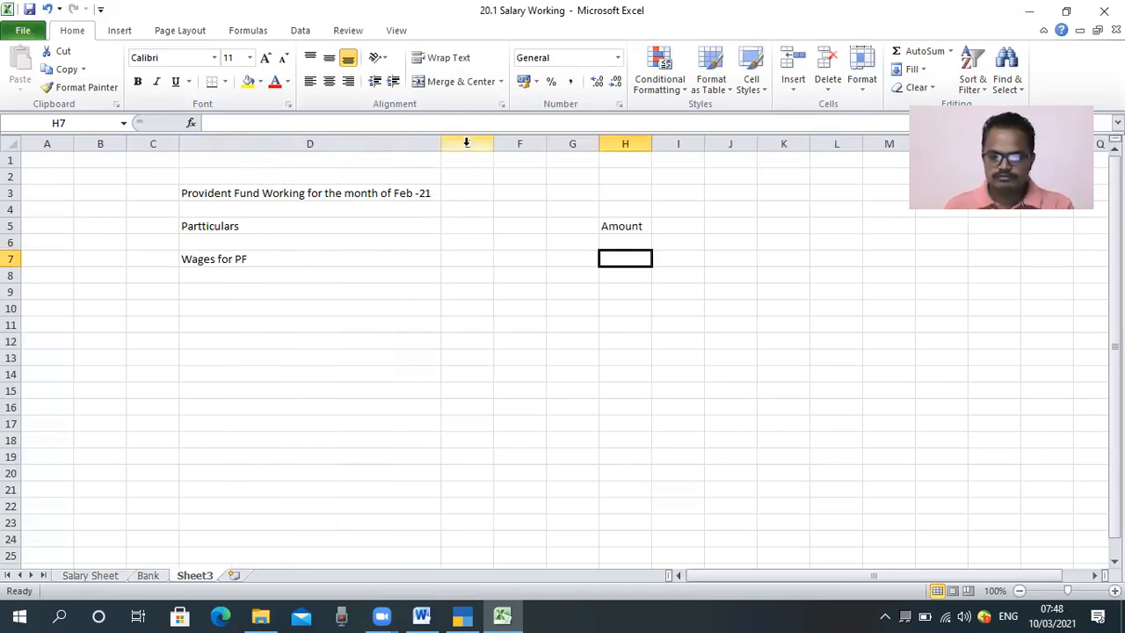
left_click_drag(466, 142, 520, 144)
right_click(499, 146)
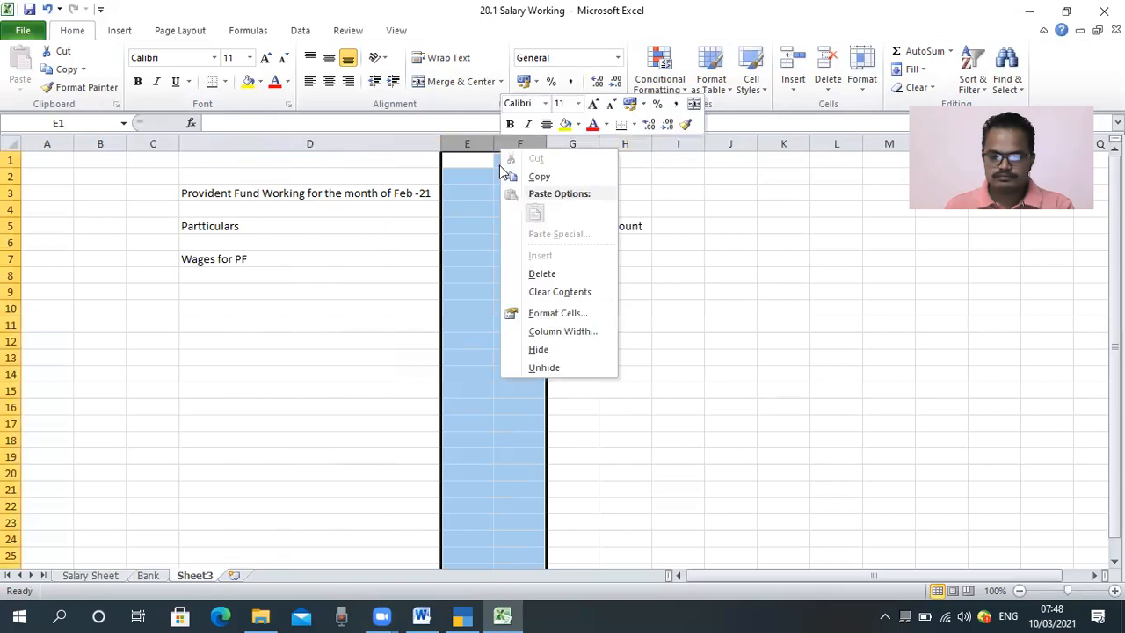
left_click(541, 274)
left_click(449, 341)
Step: Add outside borders around the table range D5:F19, its header row and the Amount column F5:F19
left_click_drag(361, 225, 525, 457)
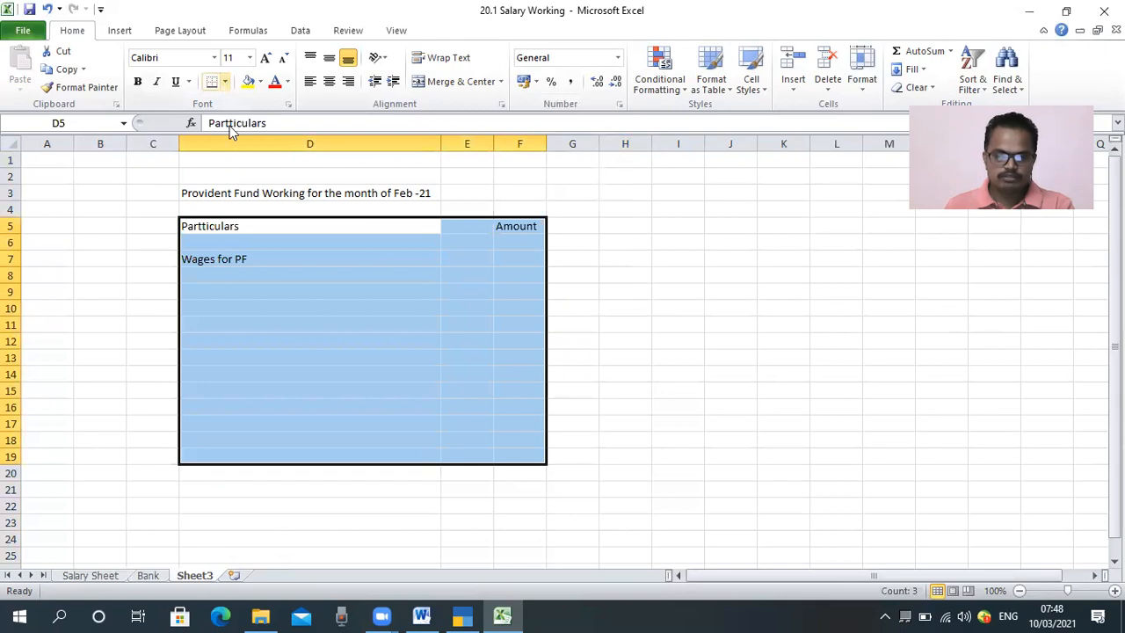
left_click(225, 81)
left_click(255, 229)
left_click(329, 280)
left_click_drag(242, 226, 523, 458)
left_click(211, 81)
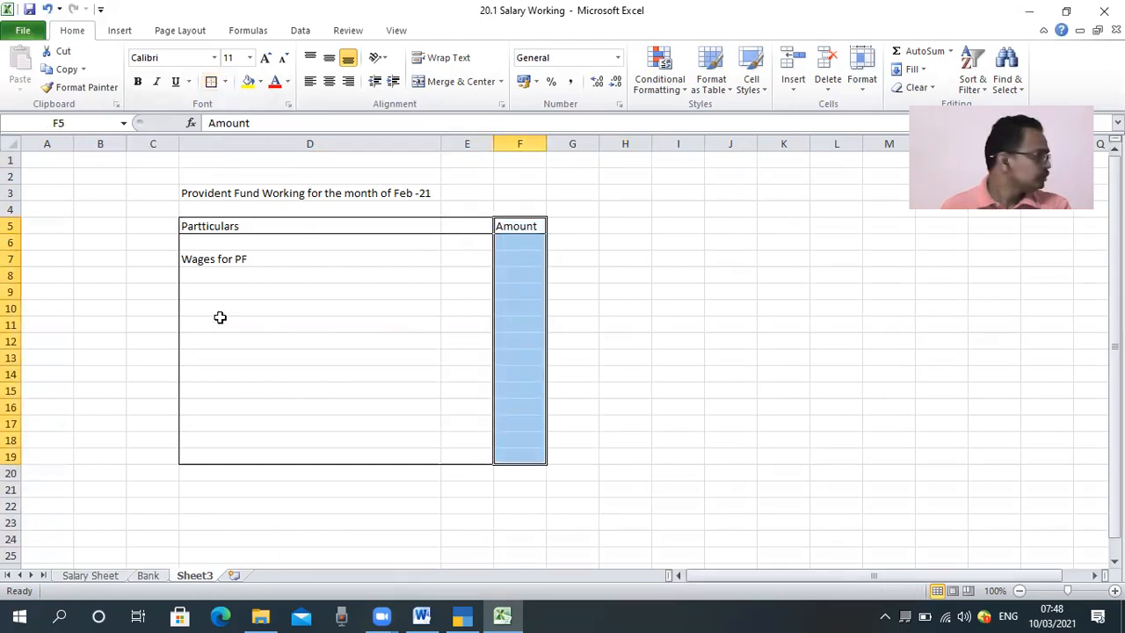
Step: Widen column F, which holds the amounts, and keep F7 selected beside the "Wages for PF" label
left_click(264, 404)
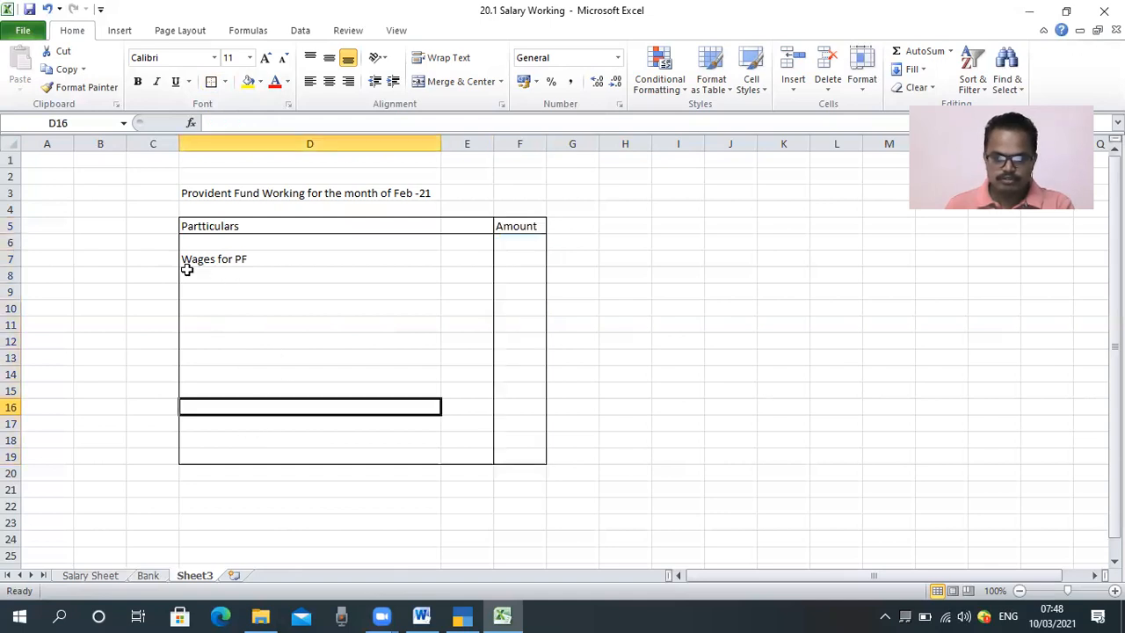
left_click(522, 259)
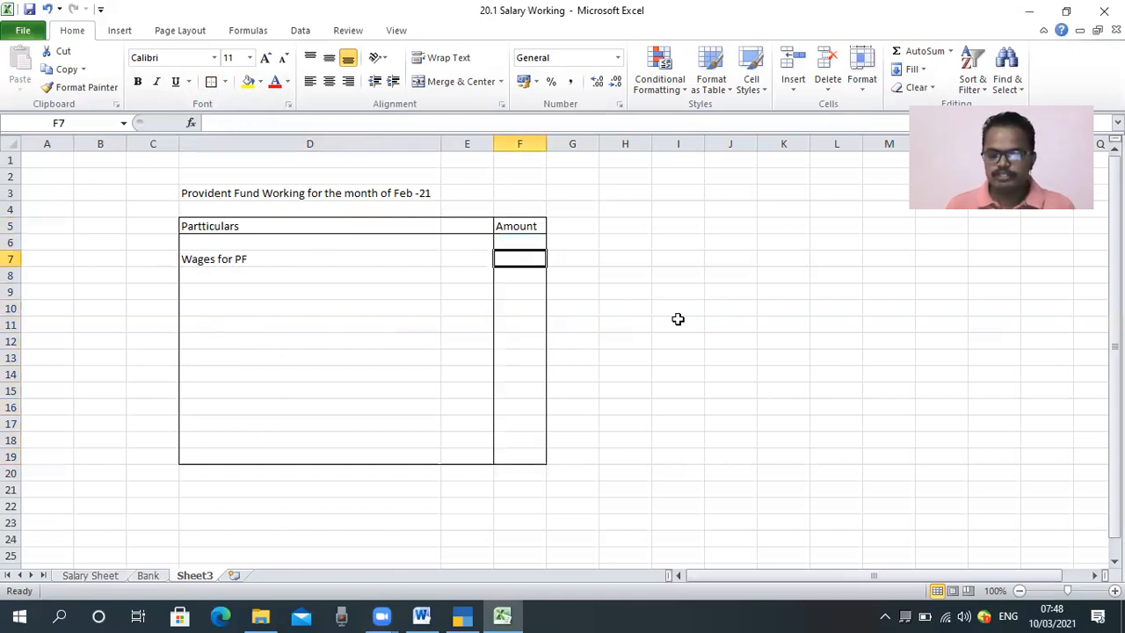
left_click_drag(546, 143, 567, 158)
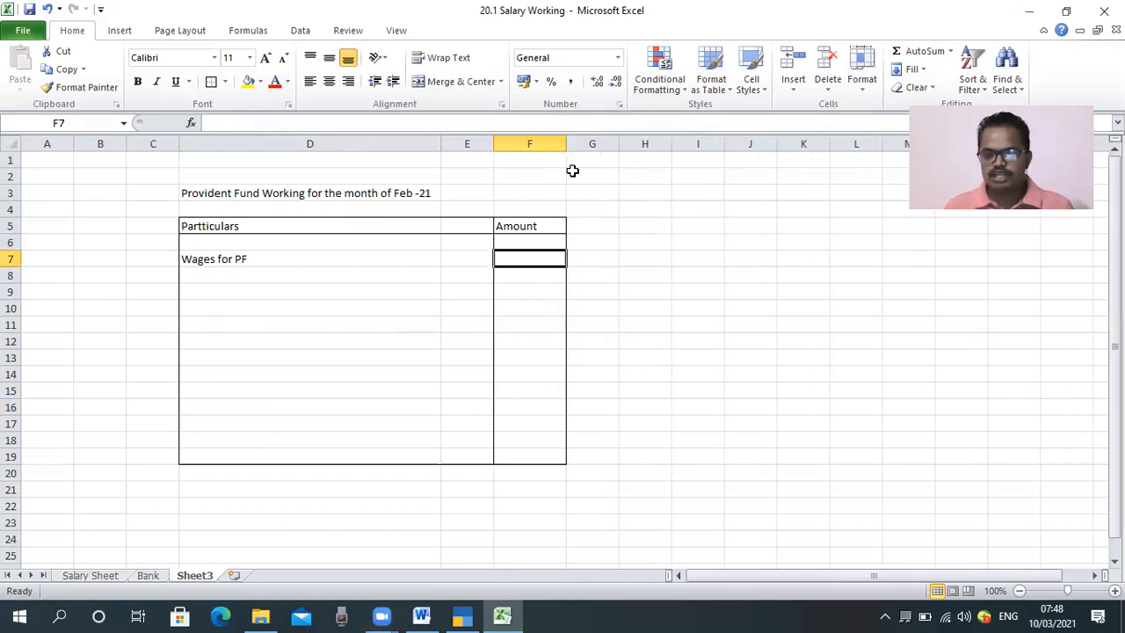
Step: Centre the table's header text across cells D5:F5
left_click_drag(361, 230, 527, 225)
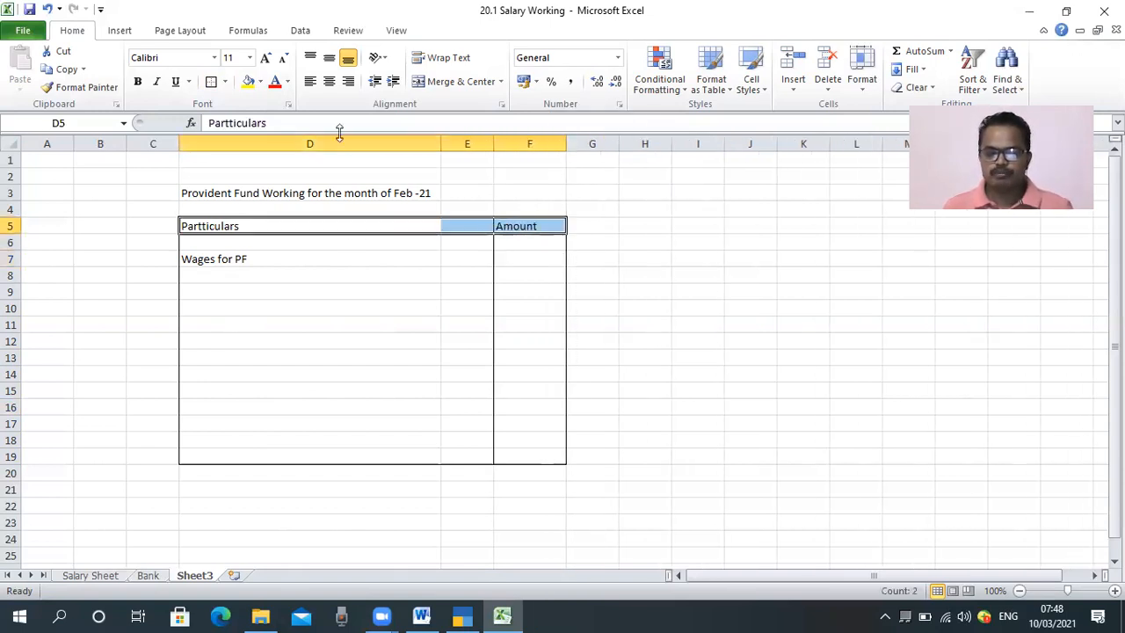
left_click(330, 81)
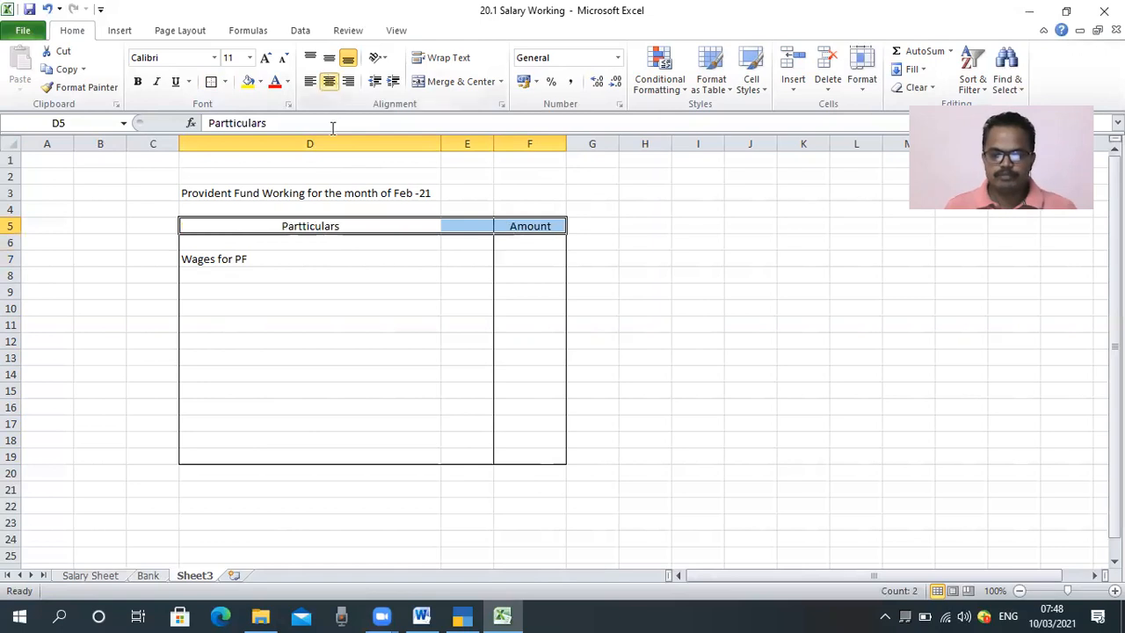
Step: Examine the Basic Salary and PF columns, including their totals and formulas, on the Salary Sheet
left_click(89, 576)
left_click(549, 376)
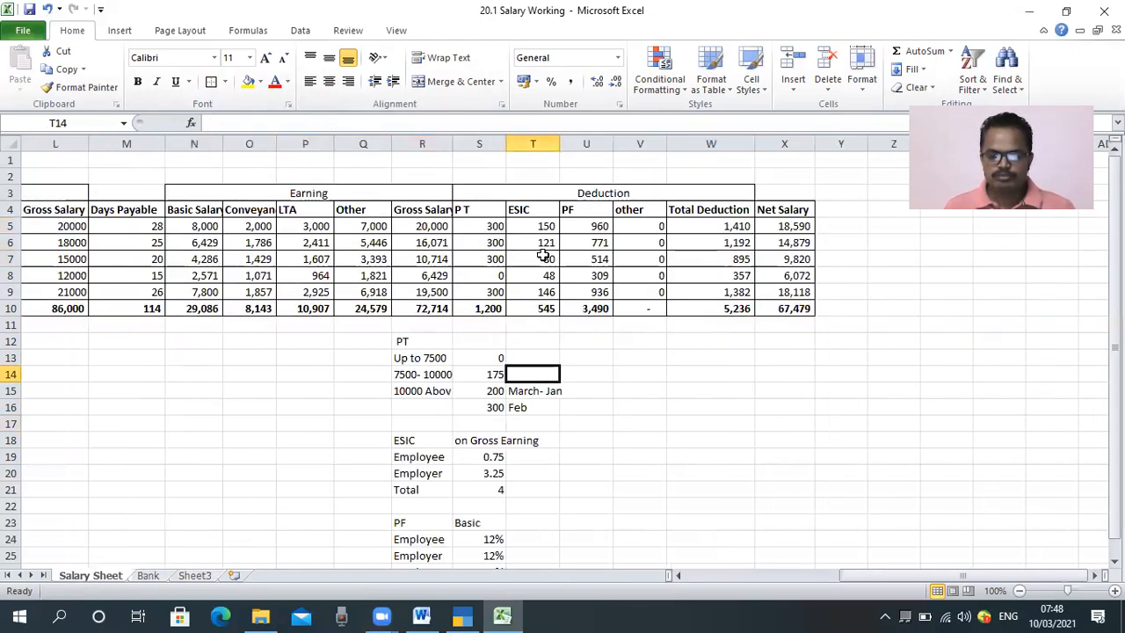
left_click(545, 255)
key("Left")
key("Left")
key("Left")
key("Left")
key("Left")
key("Left")
key("Up")
key("Up")
key("Down")
key("Down")
key("Down")
key("Down")
key("Down")
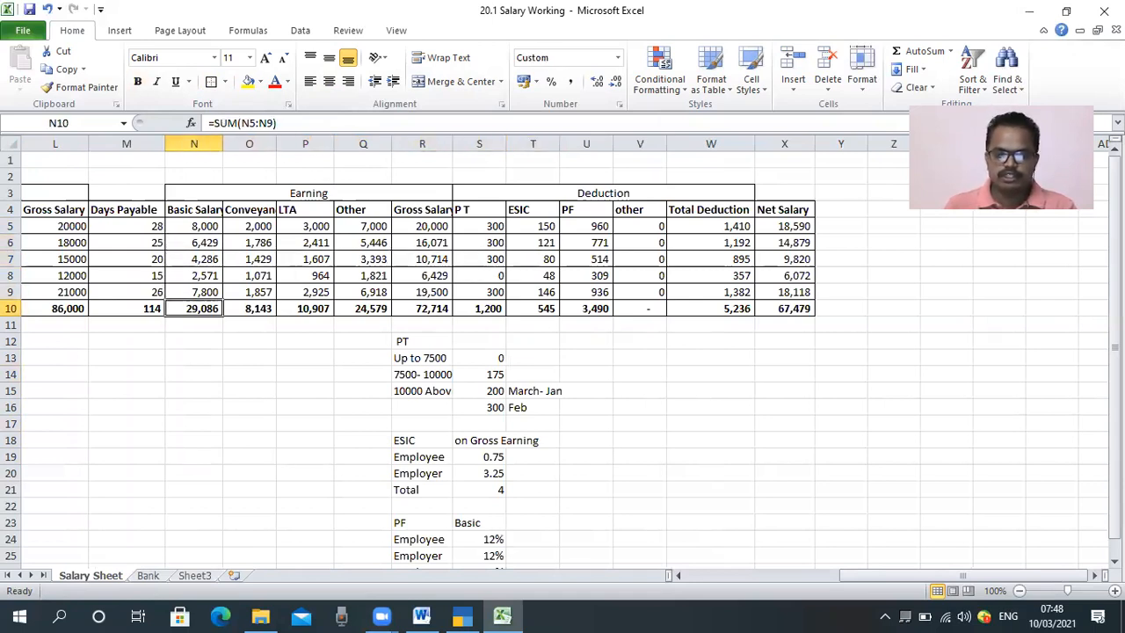
key("Right")
key("Right")
key("Right")
key("Right")
key("Right")
key("Right")
key("Right")
key("Up")
key("Up")
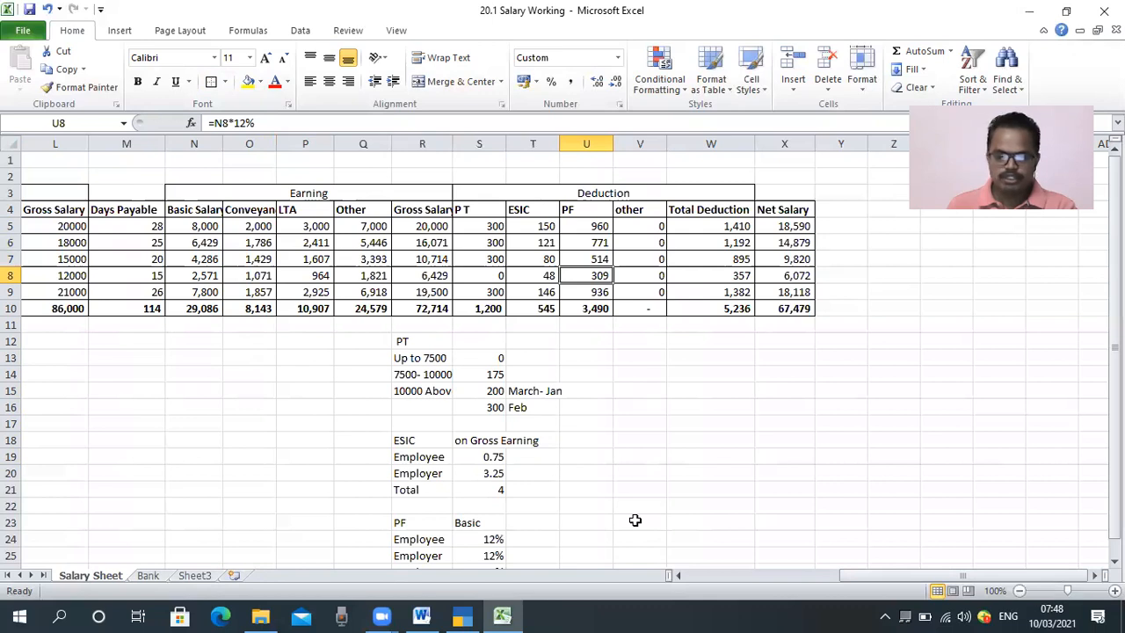
mouse_move(174, 215)
left_mouse_down()
mouse_move(226, 297)
mouse_move(226, 326)
left_mouse_up()
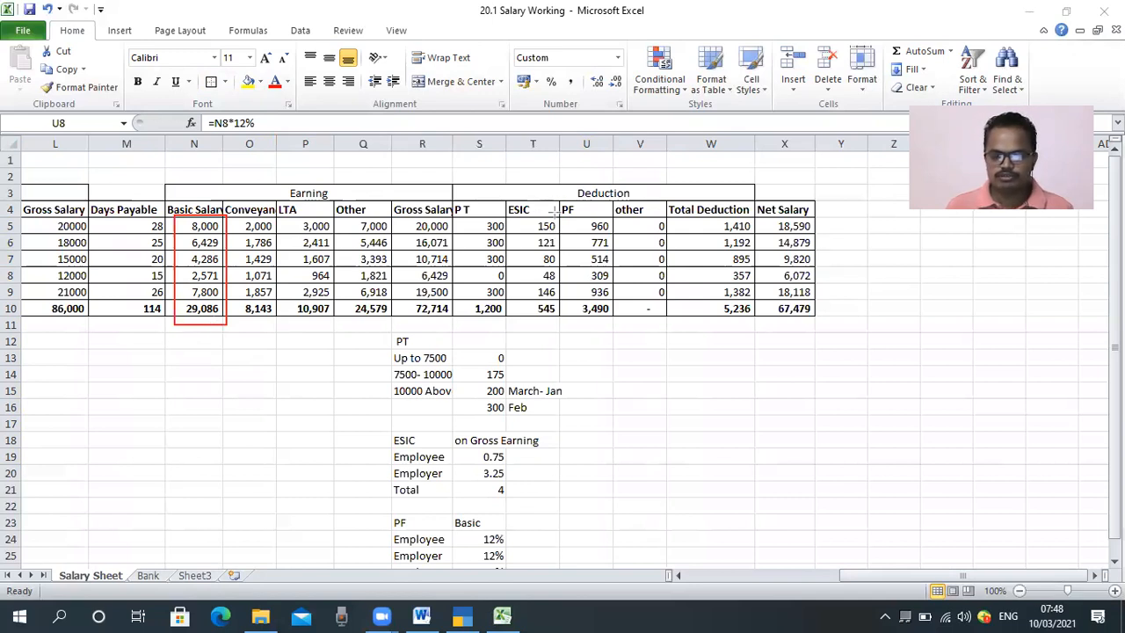
mouse_move(563, 218)
left_mouse_down()
mouse_move(596, 264)
mouse_move(612, 339)
mouse_move(613, 326)
left_mouse_up()
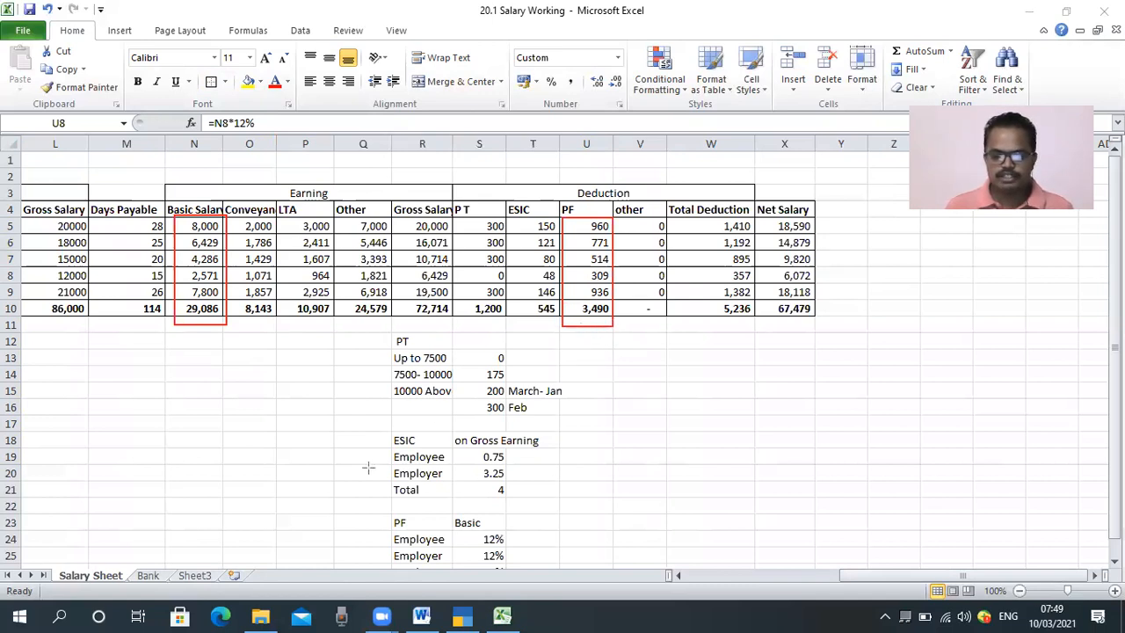
key("ctrl+z")
key("ctrl+z")
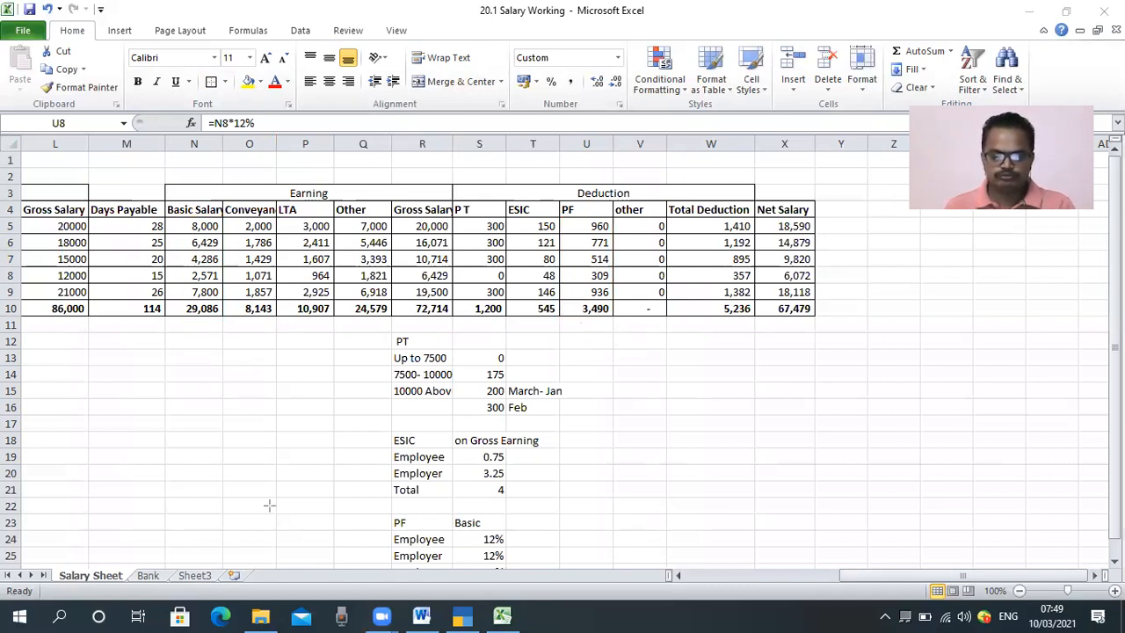
key("Escape")
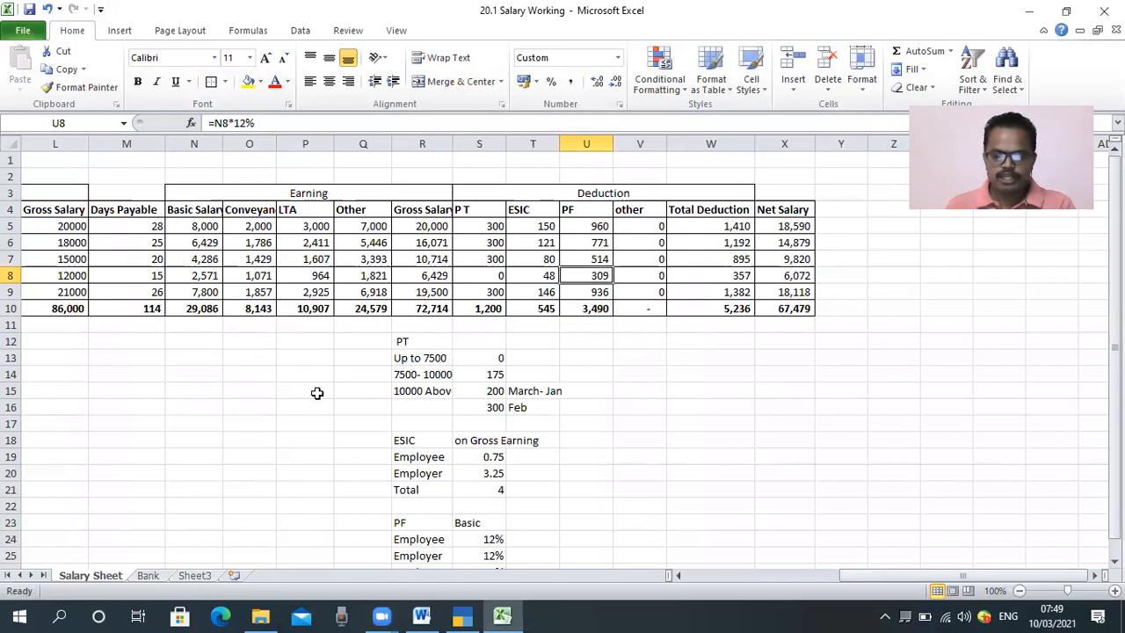
Step: Link the "Wages for PF" amount in Sheet3 cell F7 to the Basic Salary total in Salary Sheet cell N10
left_click(197, 576)
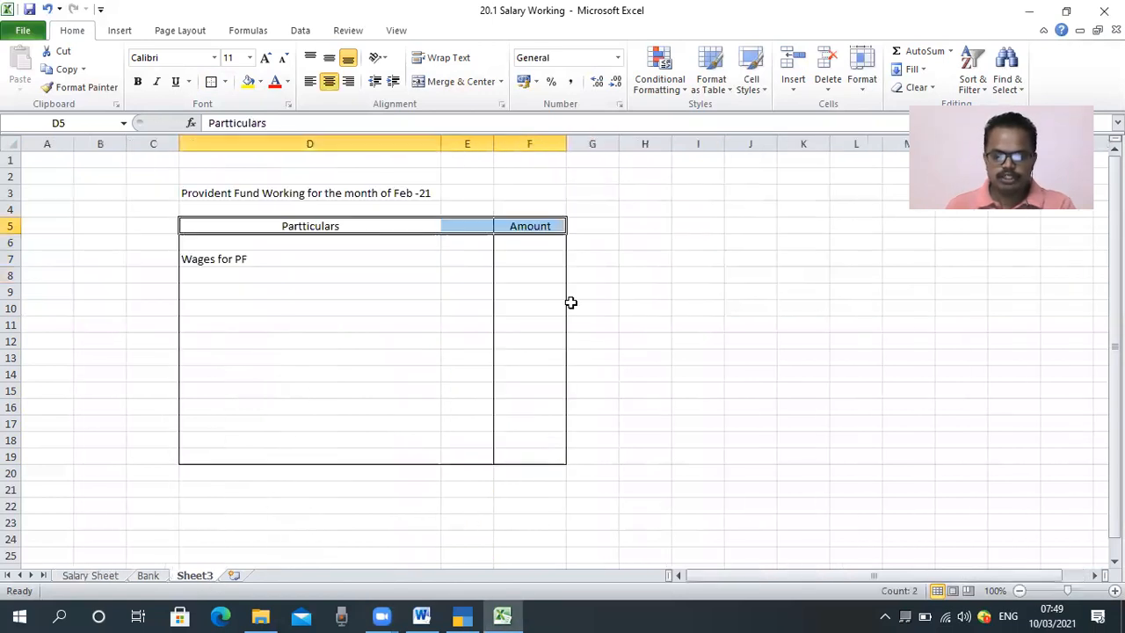
left_click(523, 258)
type("=")
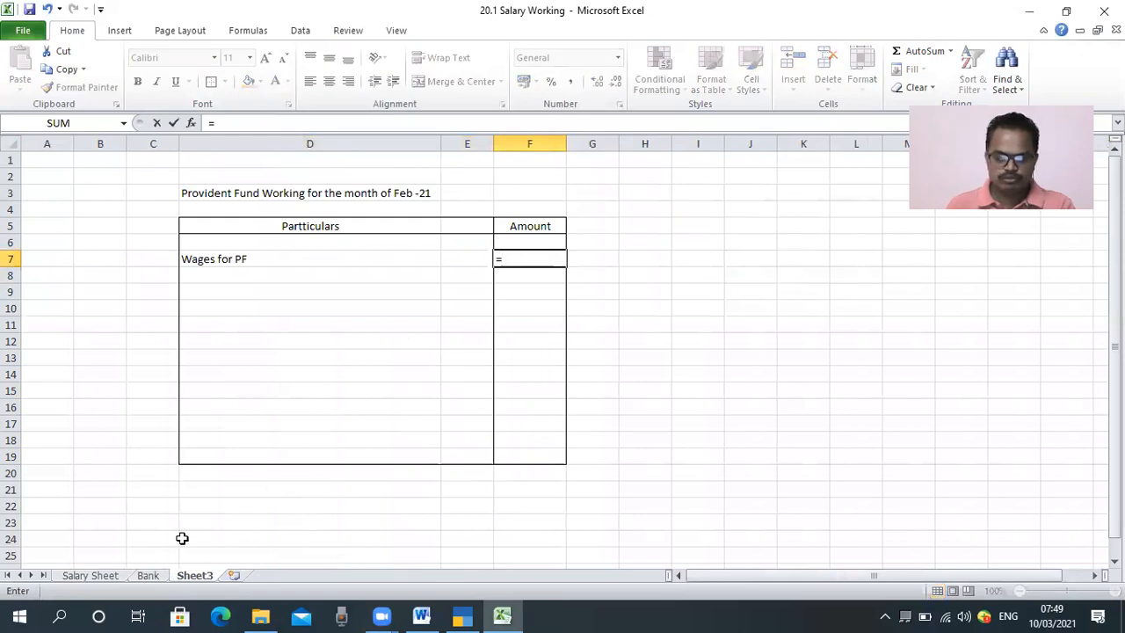
left_click(88, 576)
left_click(195, 309)
key("Return")
Step: Format the PF wages amount in F7 with a thousands separator and no decimals
key("Up")
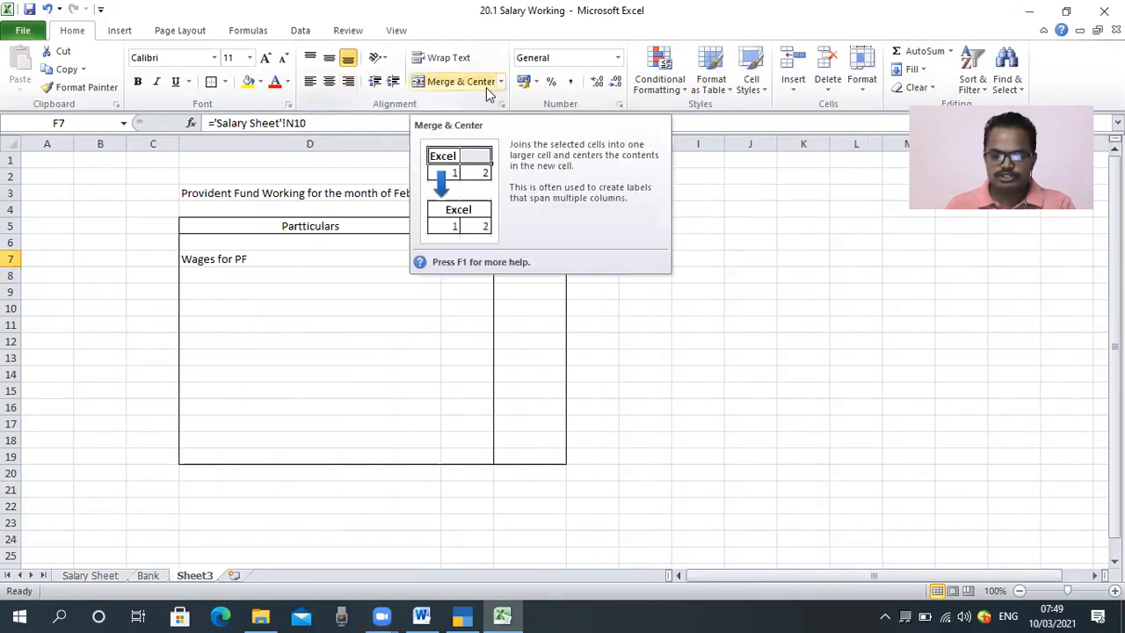
left_click(572, 81)
left_click(616, 81)
left_click(615, 81)
left_click(594, 249)
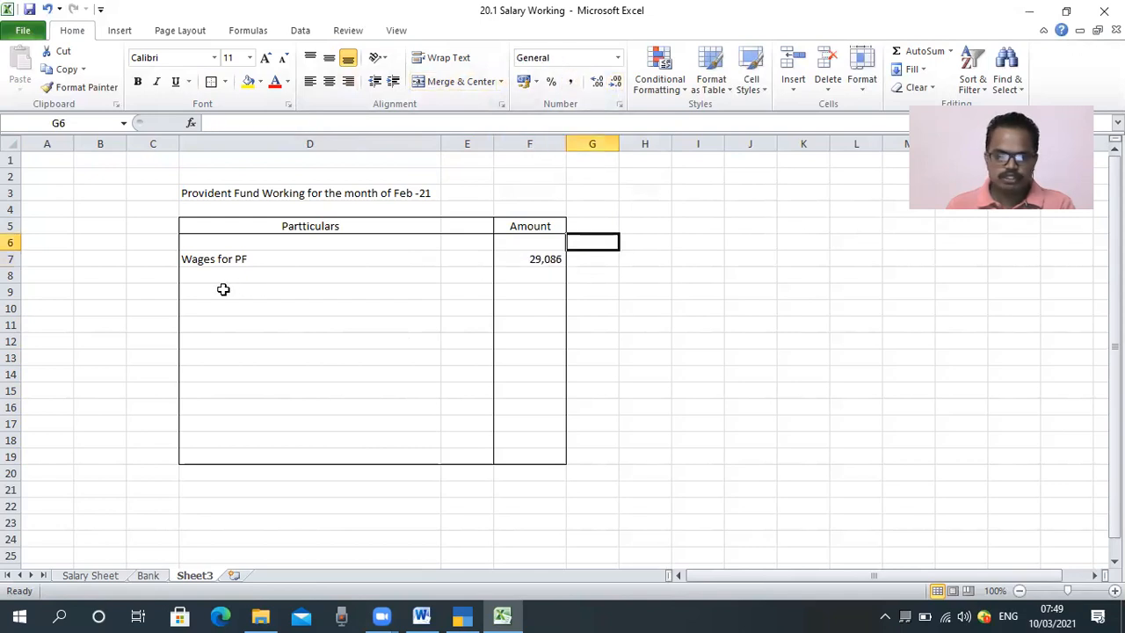
Step: Enter the row label "PF Employee Contribution" in cell D9
left_click(221, 290)
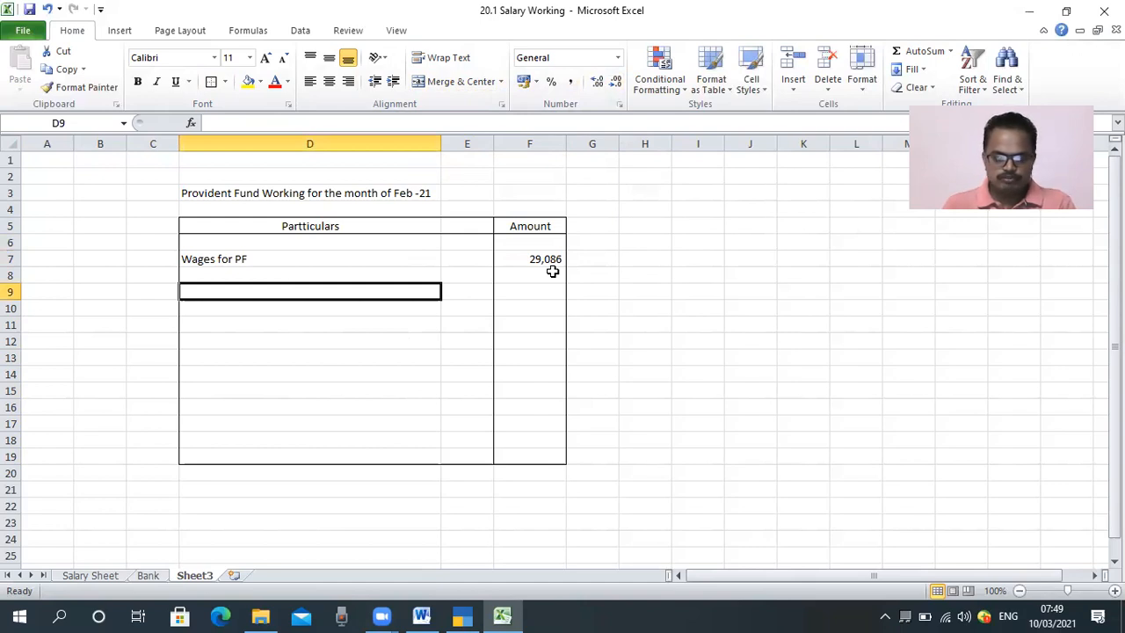
type("PF Employee")
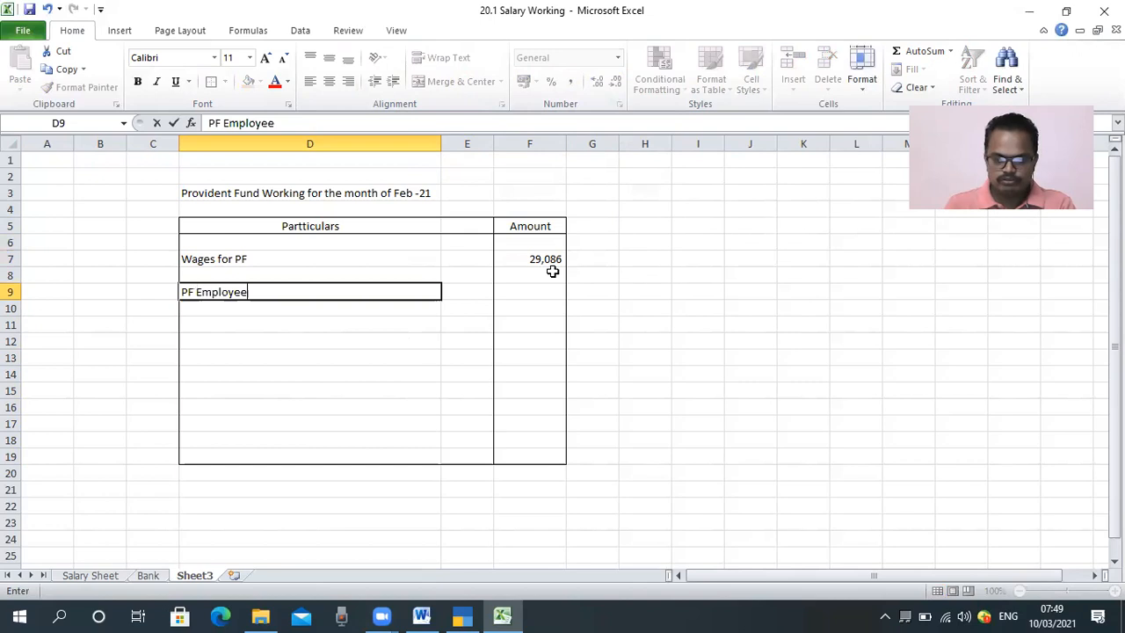
type(" C")
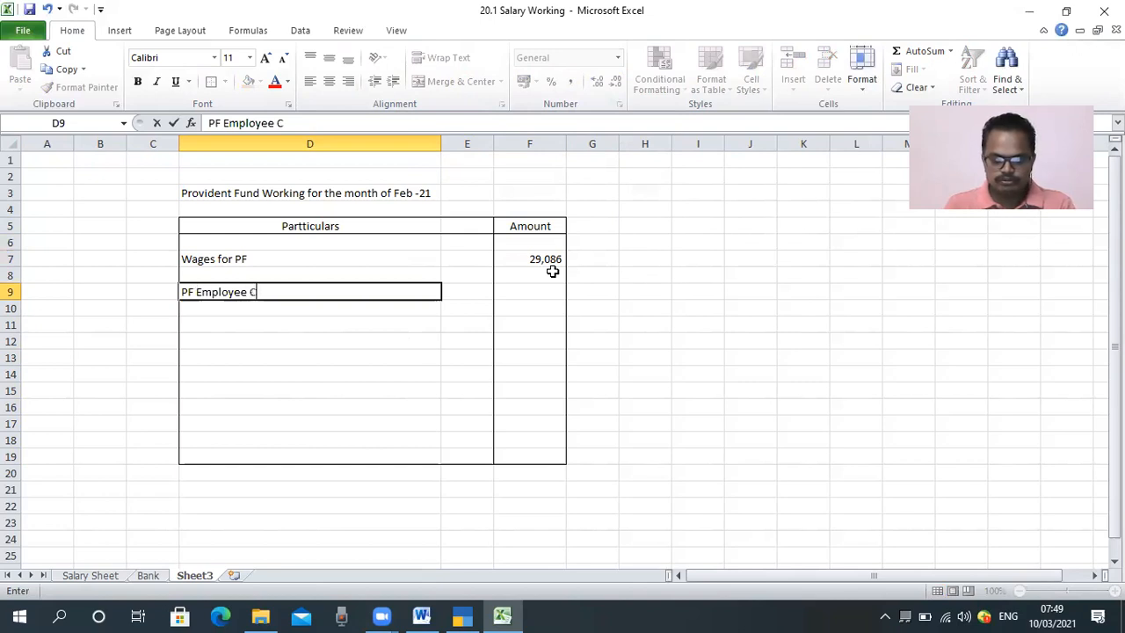
type("ontribution")
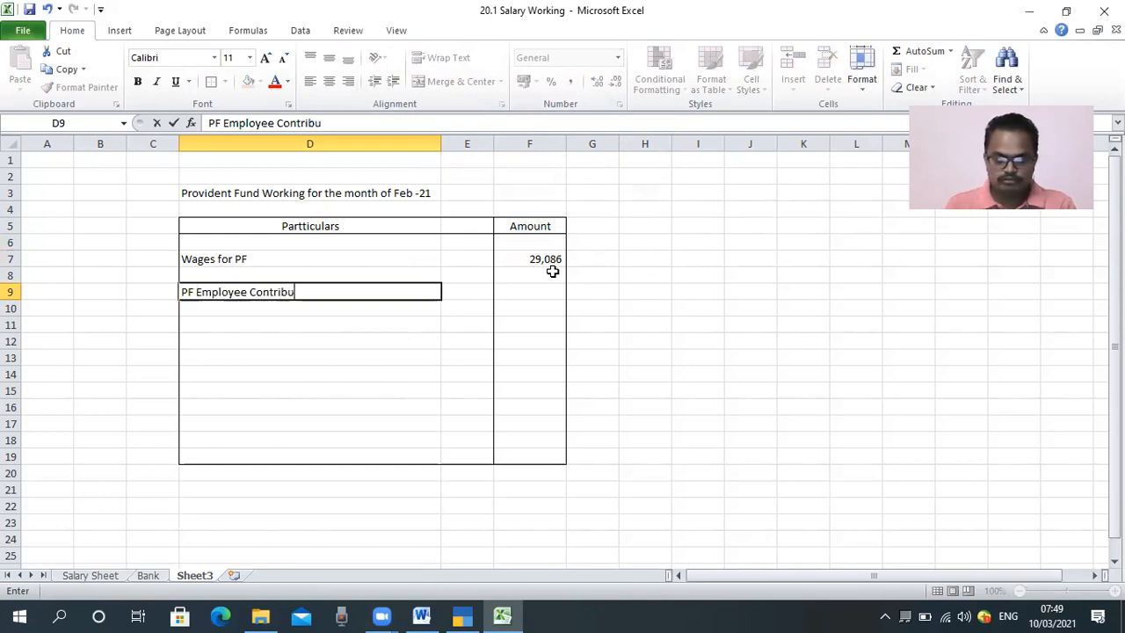
key("Return")
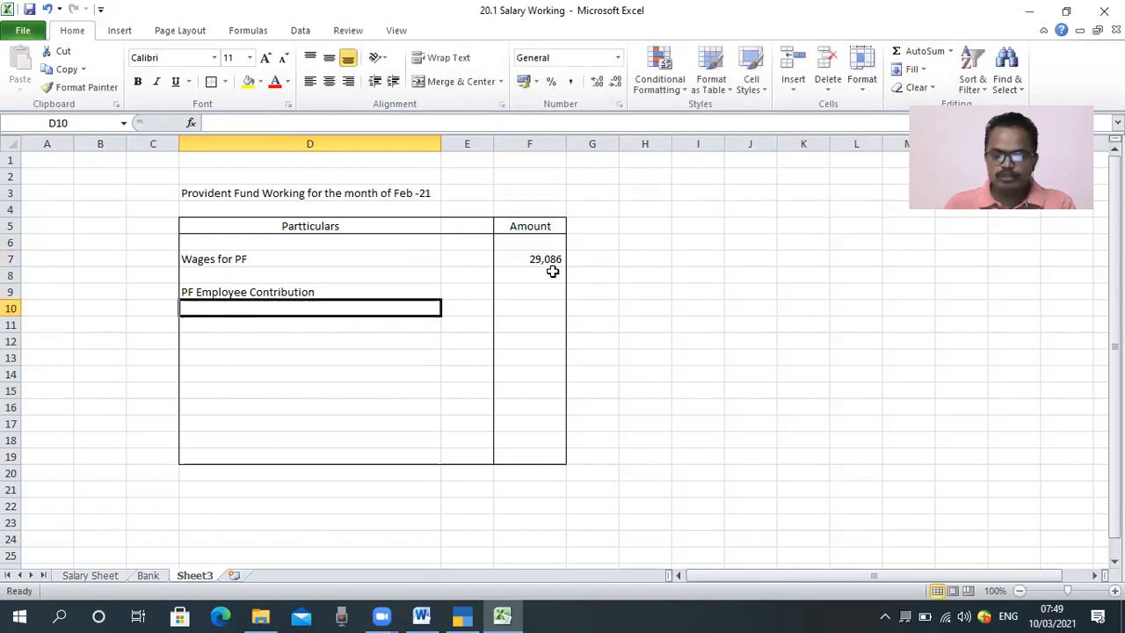
Step: Add the rate "12 %" to the end of the employee contribution label in D9
key("Up")
key("Right")
key("Right")
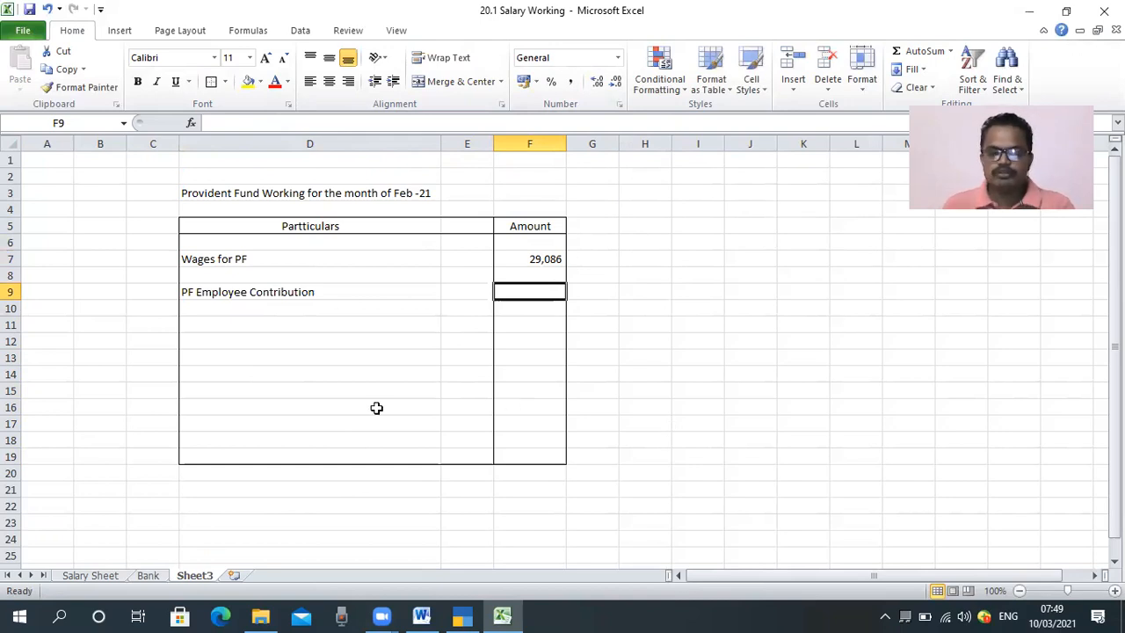
key("Left")
key("Left")
key("F2")
type("12 %")
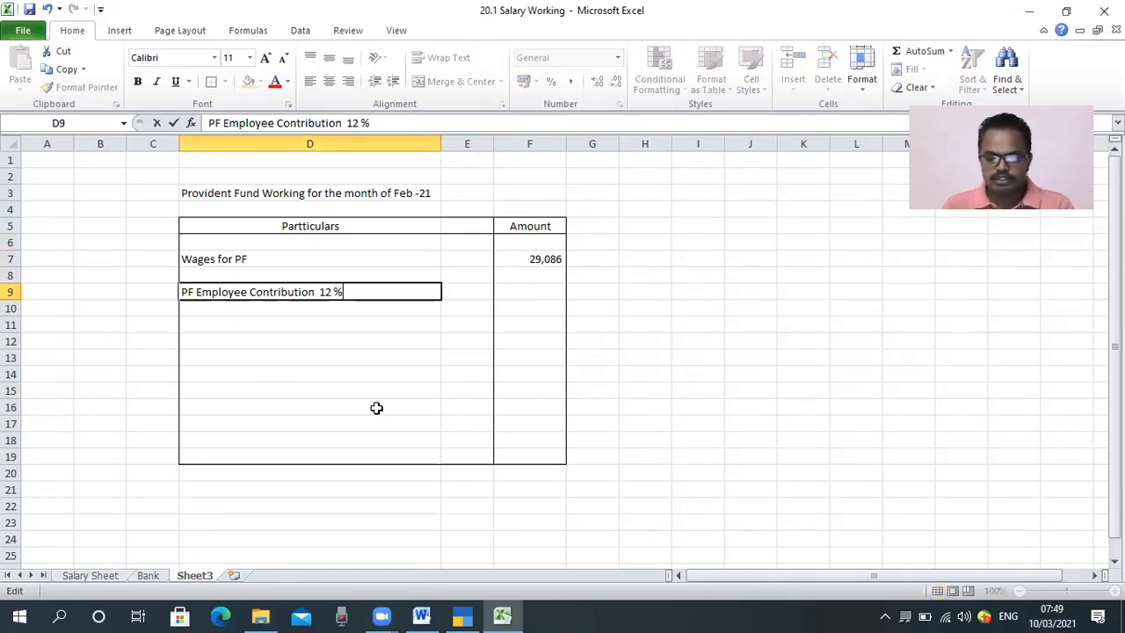
Step: Calculate the employee contribution in F9 with the formula =F7*12%
key("Tab")
key("Tab")
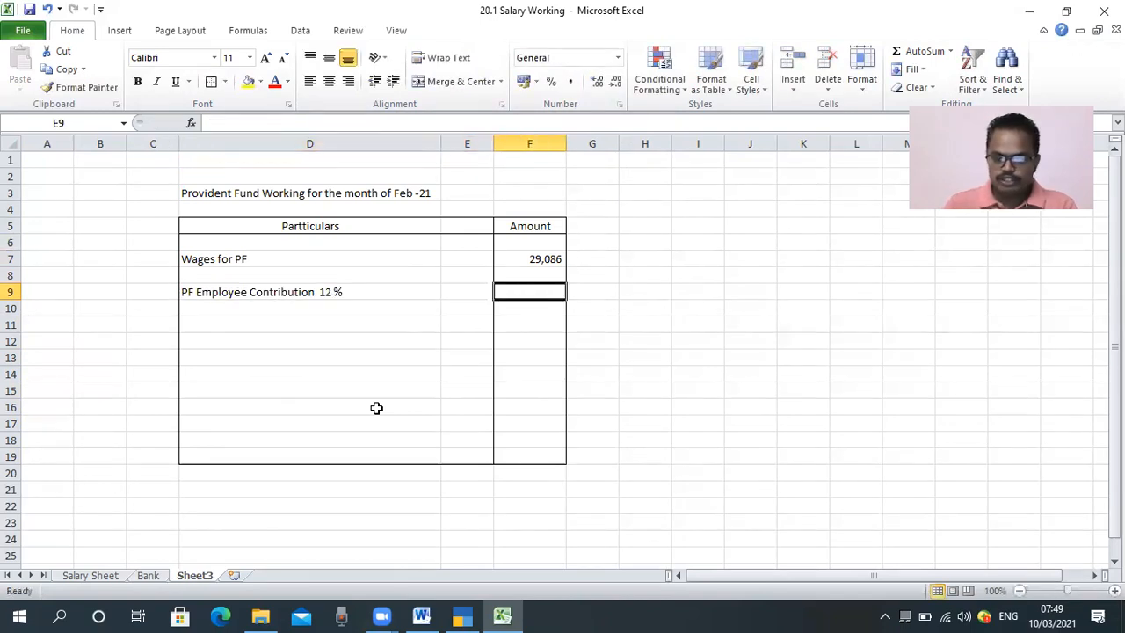
type("=")
key("Up")
key("Up")
key("Up")
key("Down")
type("*12%")
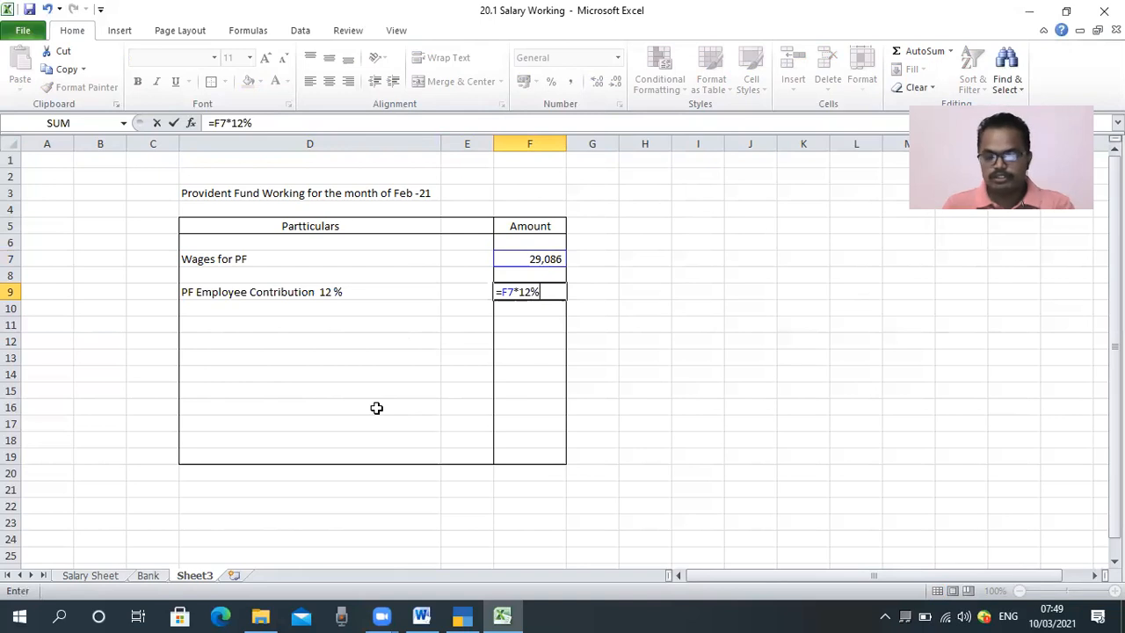
key("Return")
Step: Format the Amount column cells F6:F19 with a thousands separator and no decimals
key("Up")
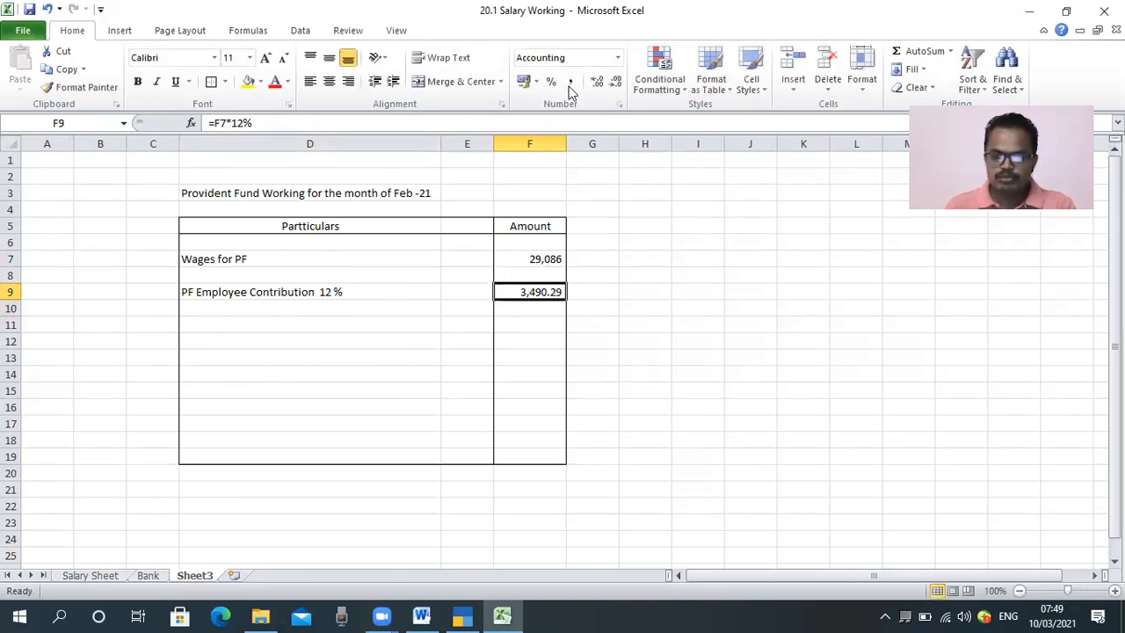
left_click(618, 88)
left_click(618, 88)
left_click_drag(529, 246, 519, 459)
left_click_drag(519, 419, 519, 458)
left_click(570, 81)
left_click(616, 83)
left_click(618, 88)
left_click(644, 259)
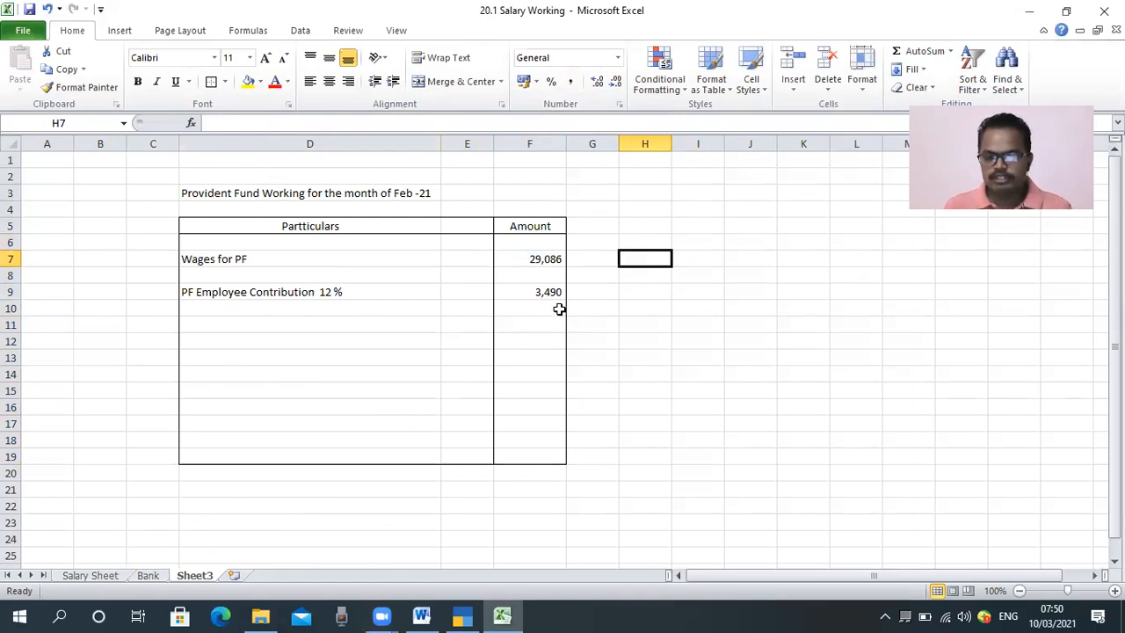
left_click(92, 577)
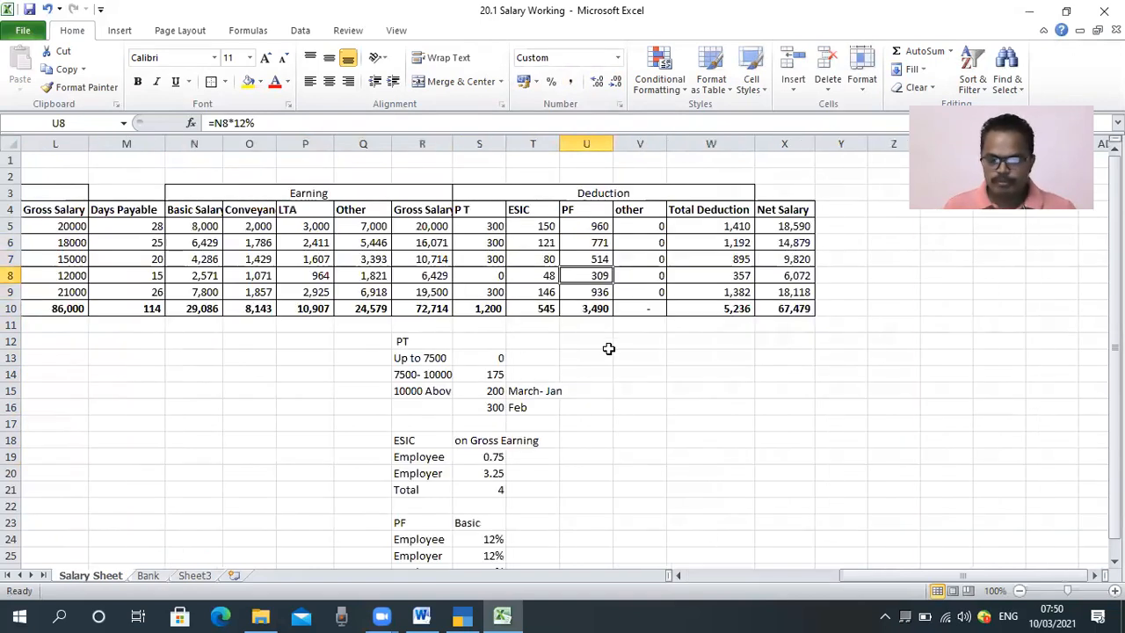
left_click(150, 577)
left_click(188, 579)
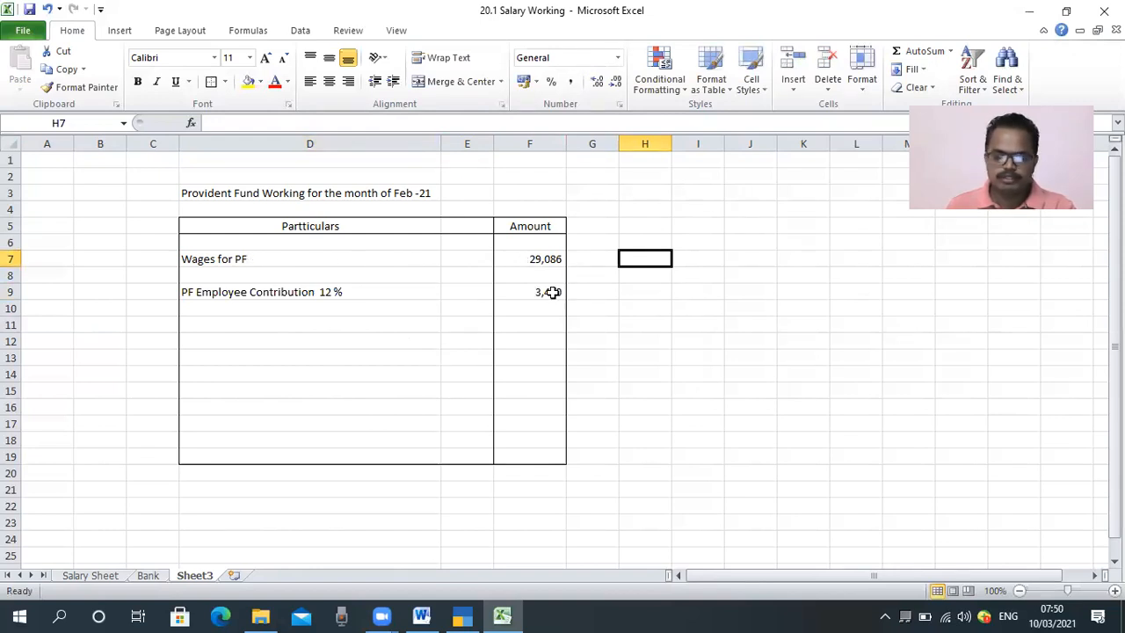
Step: Enter the row label "PF Employer Contribution 12%" in cell D11
left_click(208, 321)
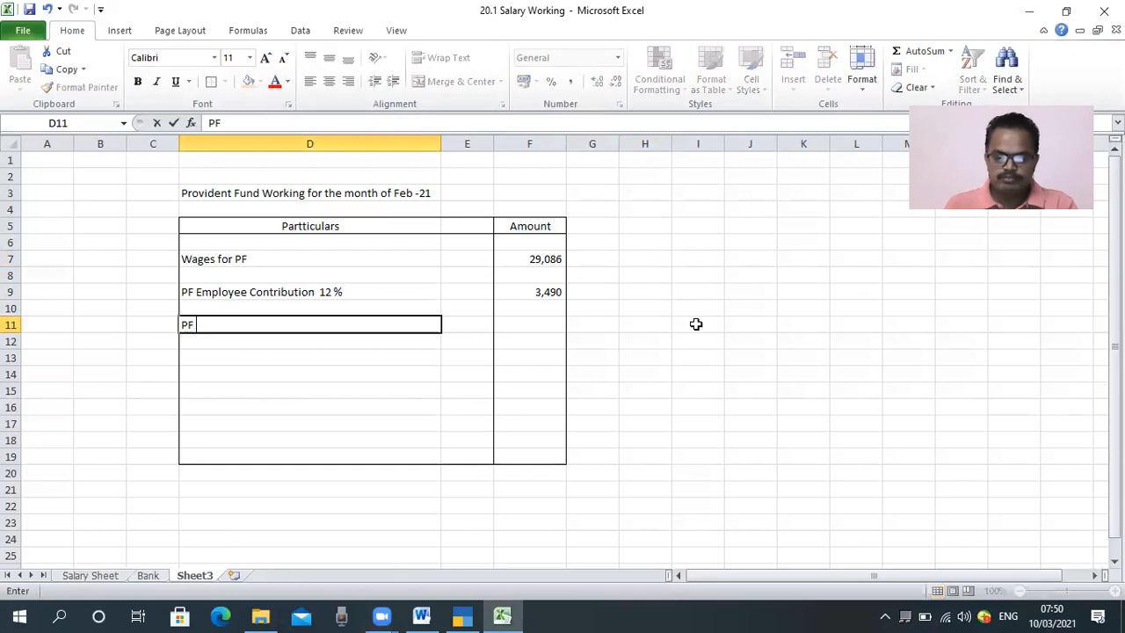
type("E")
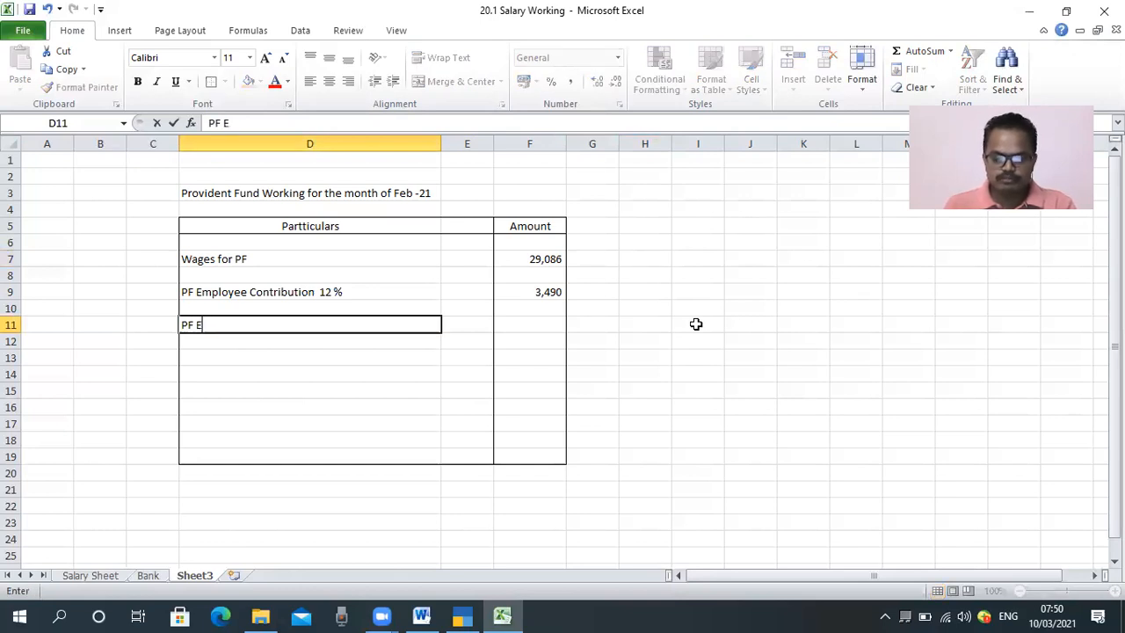
type("mployer ")
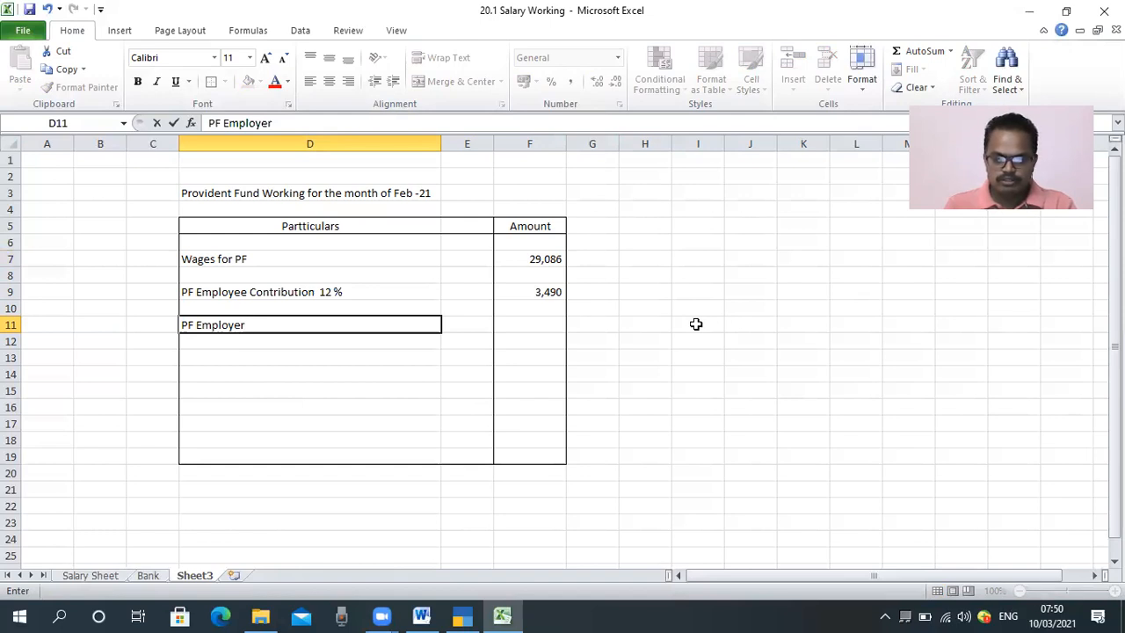
type("Contrib")
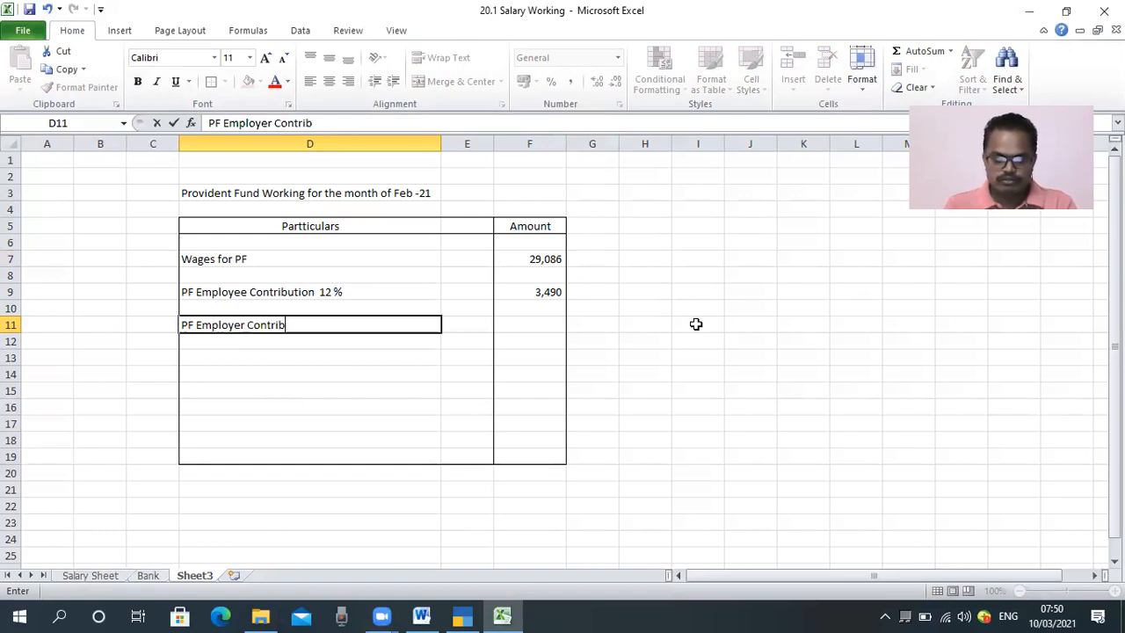
type("ution")
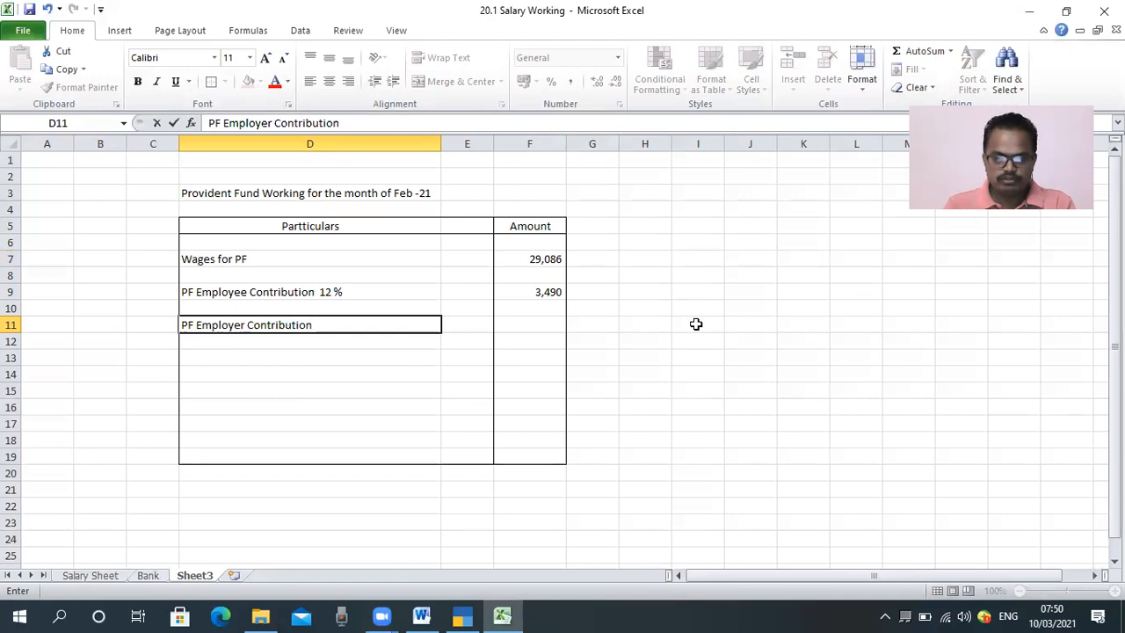
type(" 12%")
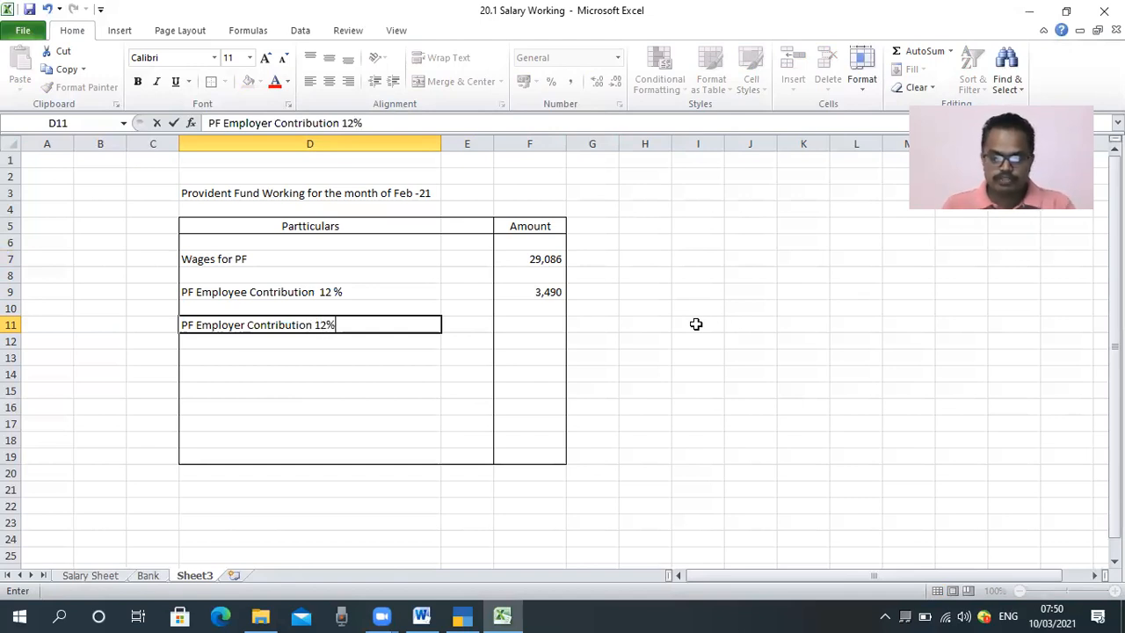
key("Return")
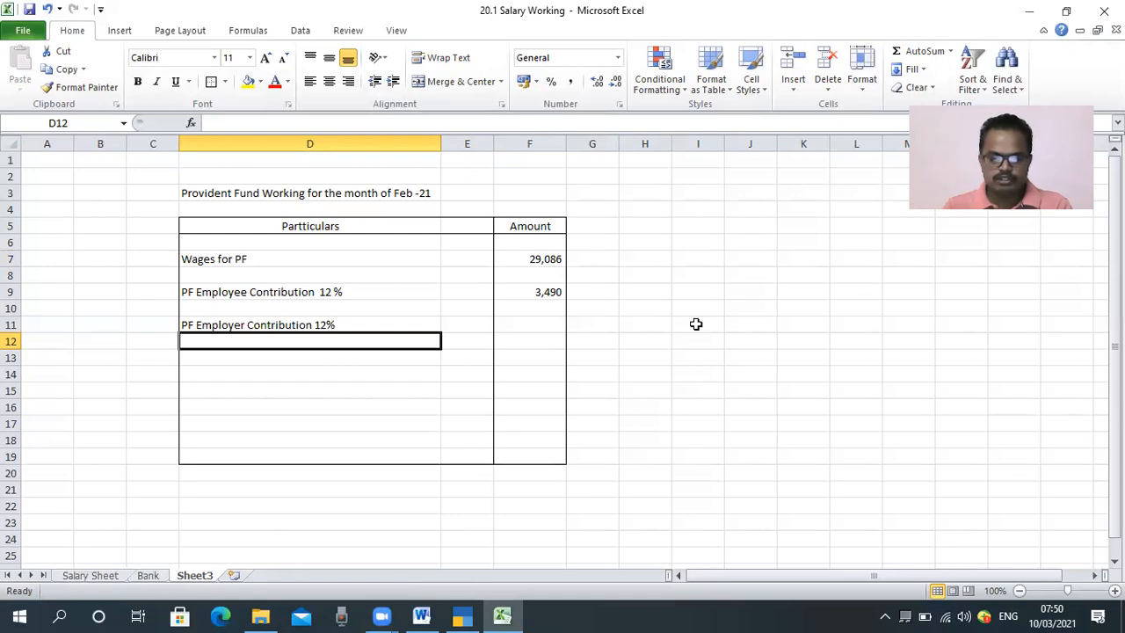
Step: Calculate the PF employer contribution in E11 with the formula =F7*12%
key("Up")
key("Right")
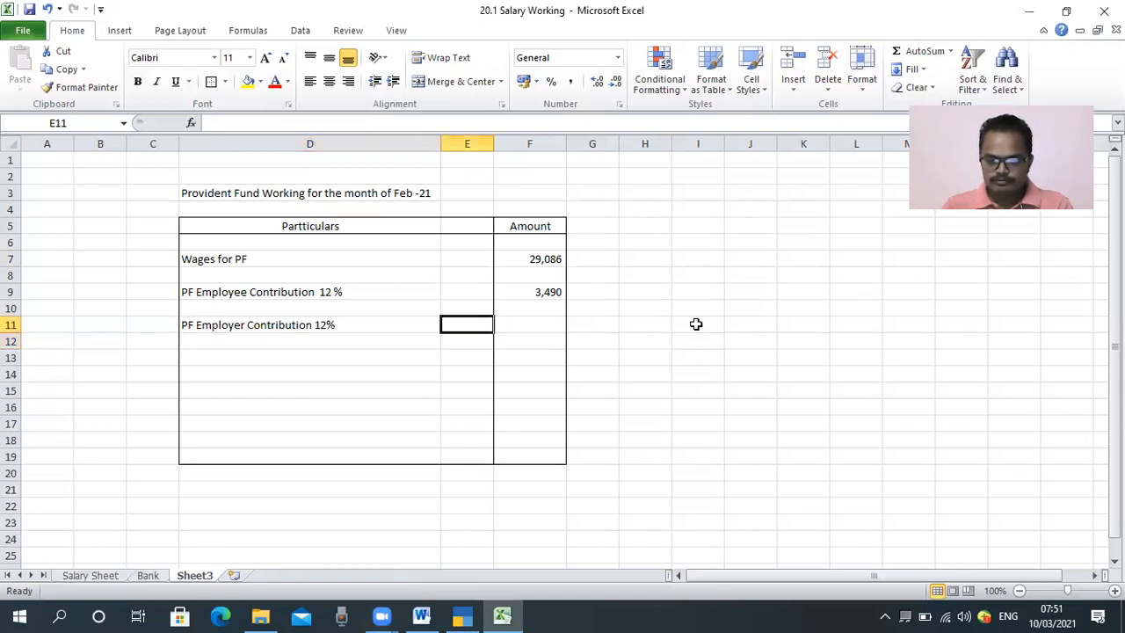
type("=")
key("Right")
key("Right")
key("Up")
key("Up")
key("Left")
Step: Format the employer contribution amount in E11 to show no decimals
key("Up")
key("Up")
type("*12")
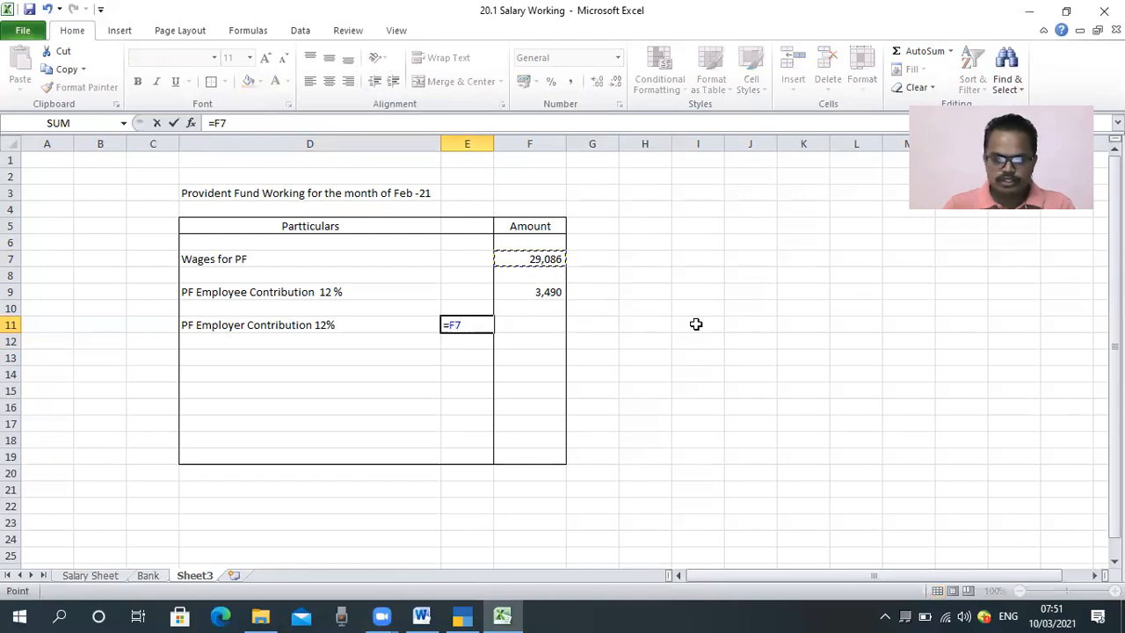
type("%")
key("Return")
key("Up")
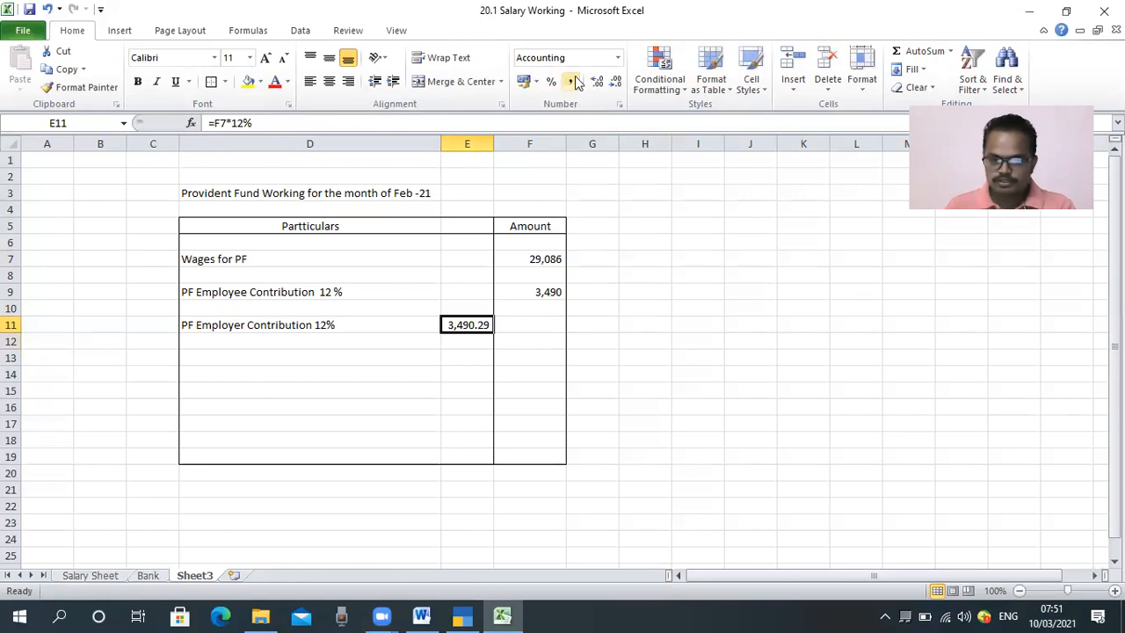
left_click(614, 81)
left_click(615, 81)
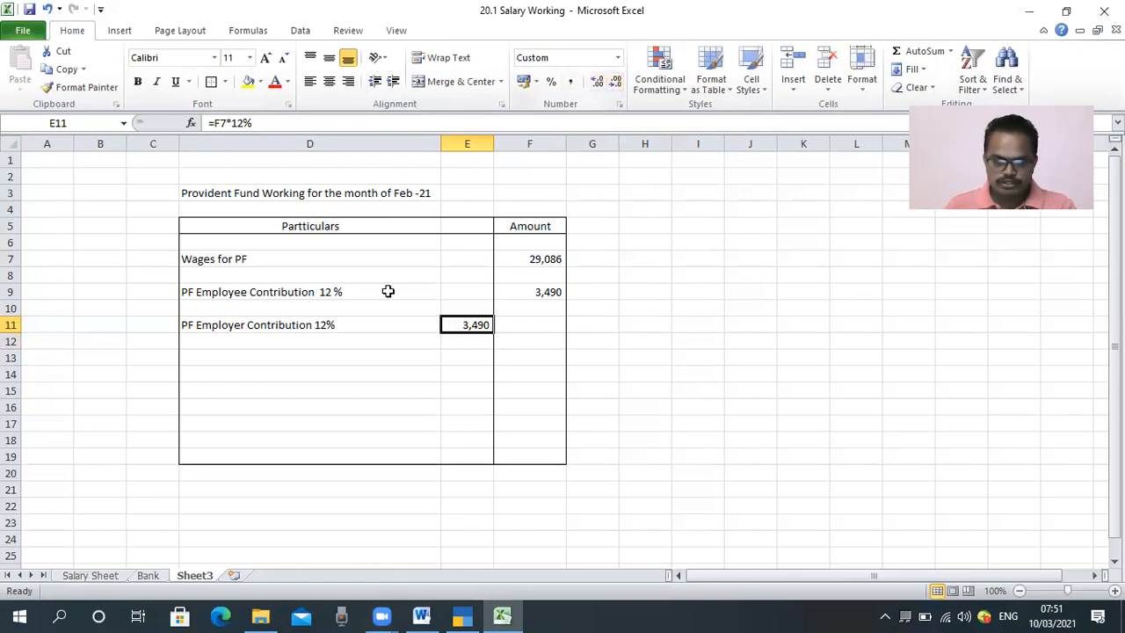
Step: Enter the row label "Emloyee Contribution 3.67%" in cell D12
left_click(273, 342)
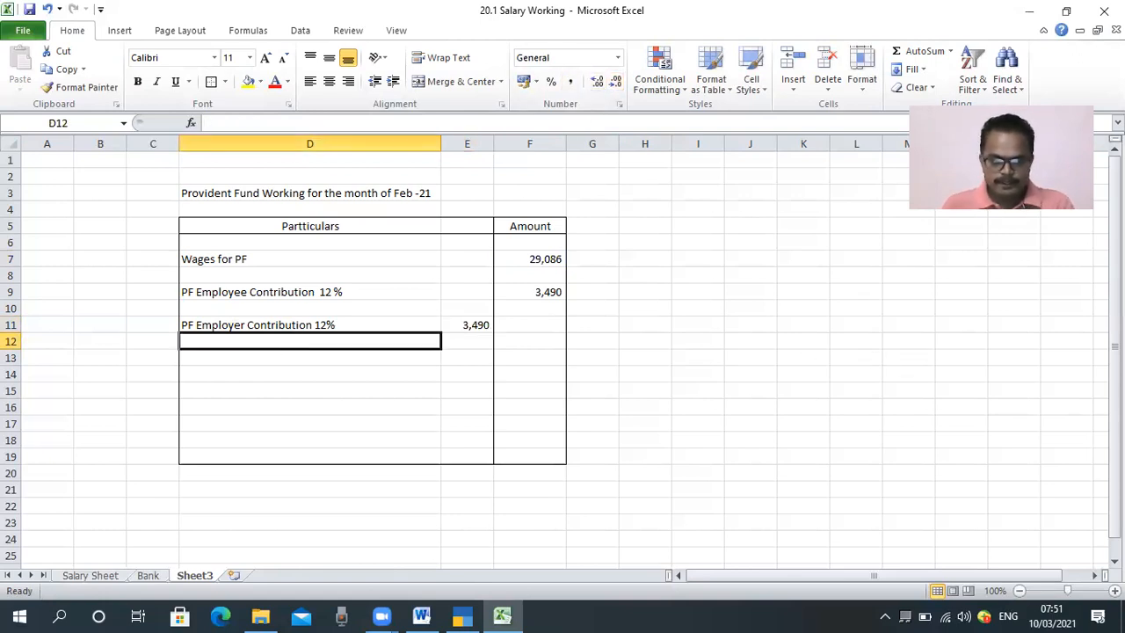
type("Em")
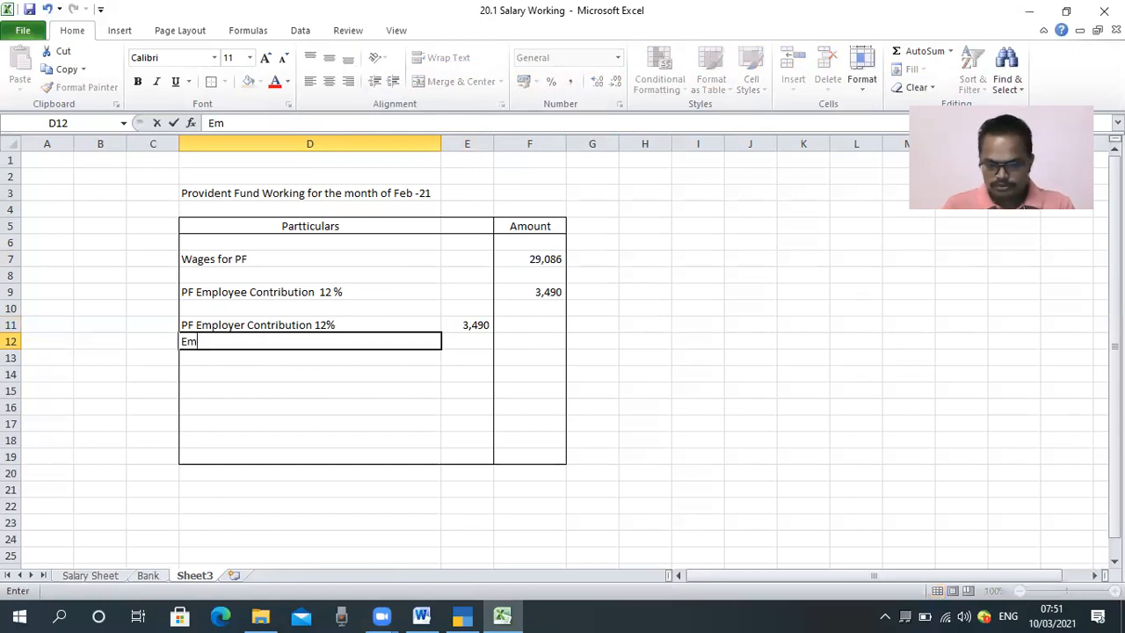
type("loyee Contribution 3.67%")
key("Return")
Step: Calculate the 3.67% contribution in F12 with the formula =F7*3.67%
key("Right")
key("Right")
key("Up")
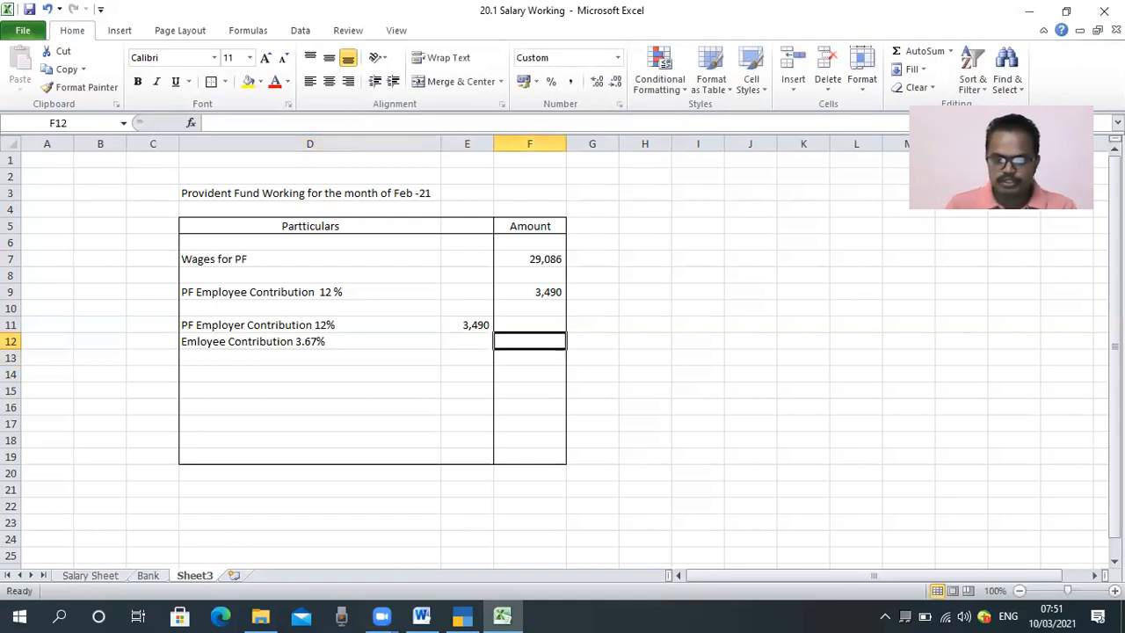
type("=")
key("Up")
key("Up")
key("Up")
key("Up")
key("Up")
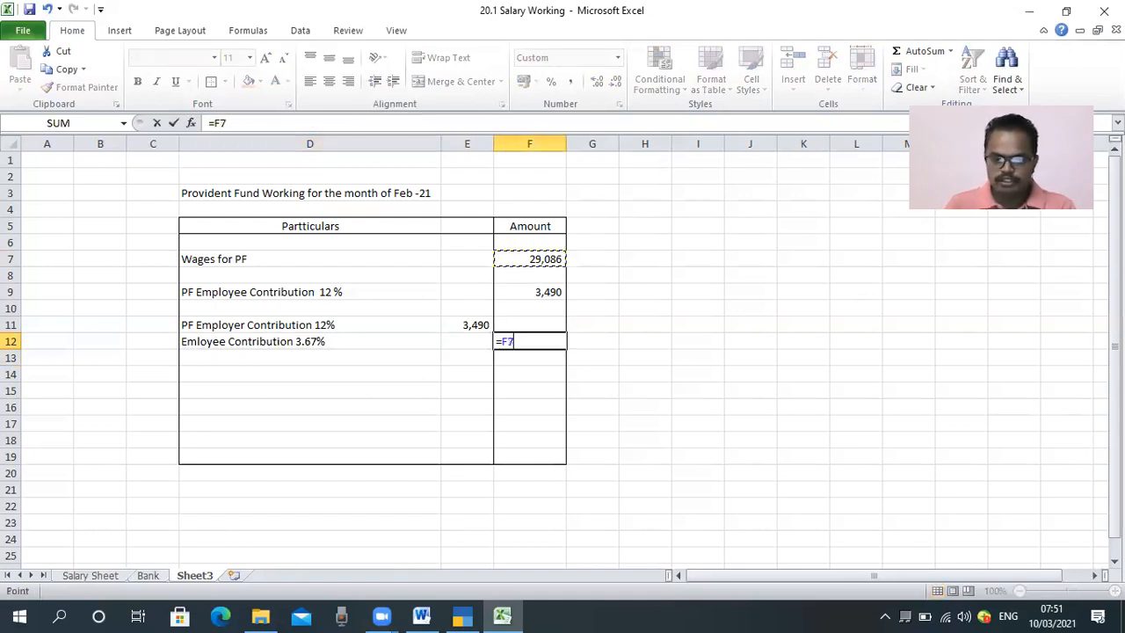
type("*3.67%")
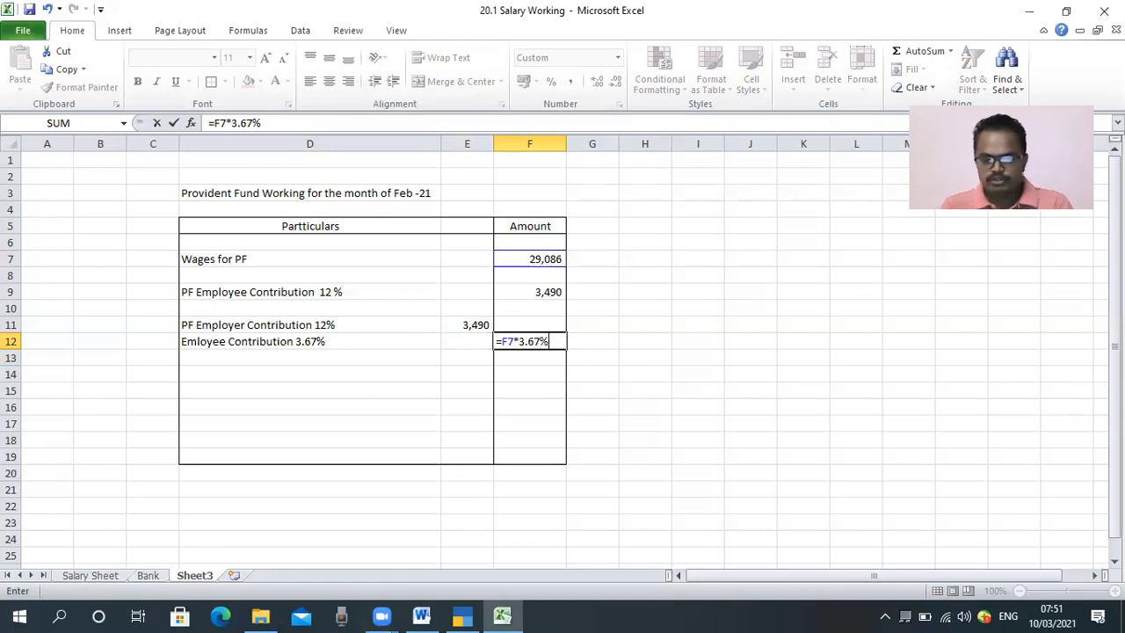
key("Return")
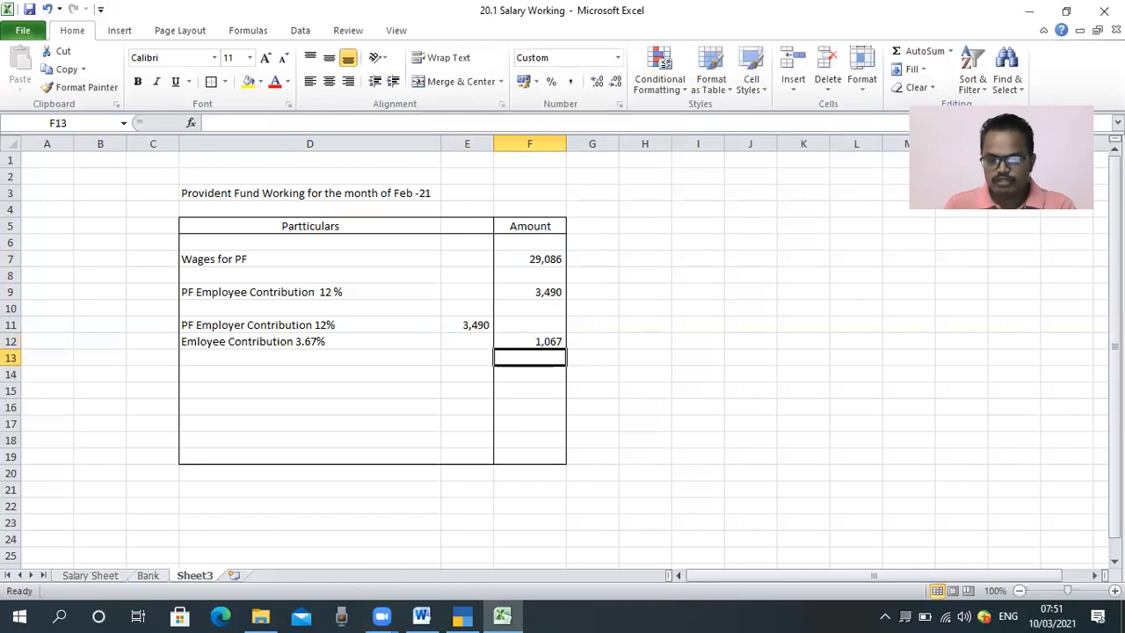
key("Up")
key("Left")
key("Left")
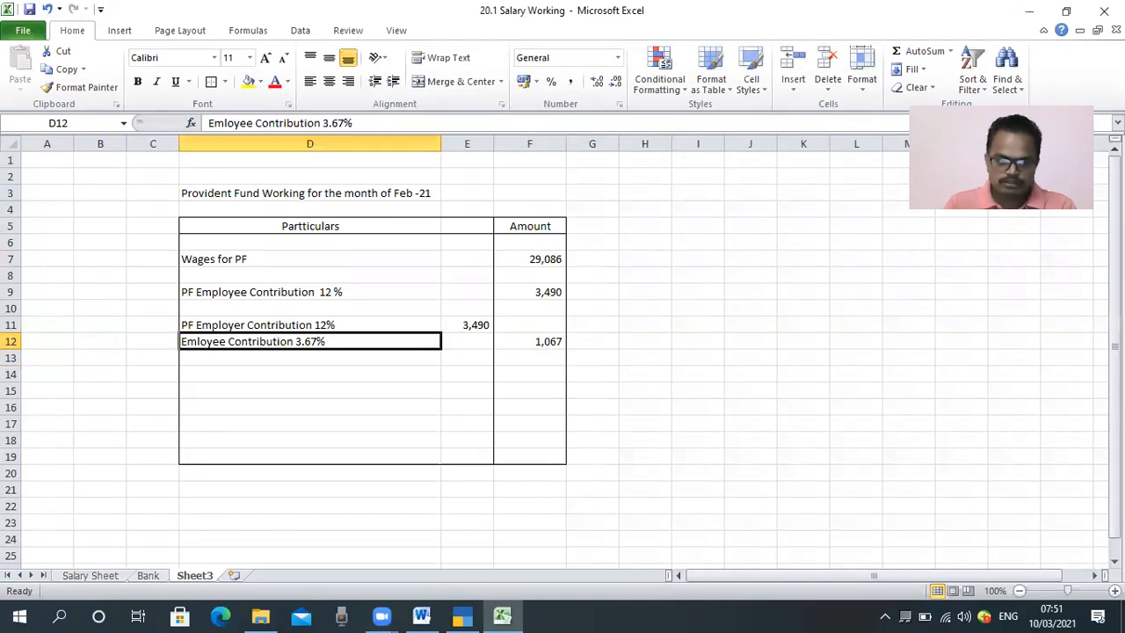
key("Right")
key("Right")
key("Right")
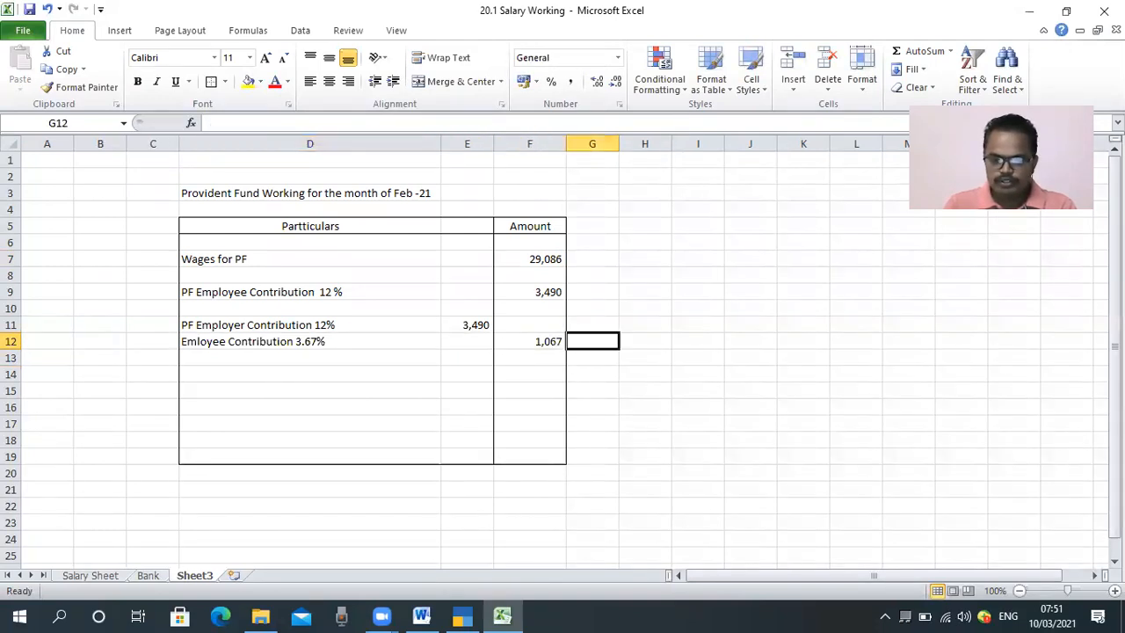
Step: Enter the row label "Pension Scheme 8.33%" in cell D13
key("Left")
key("Left")
key("Left")
key("Down")
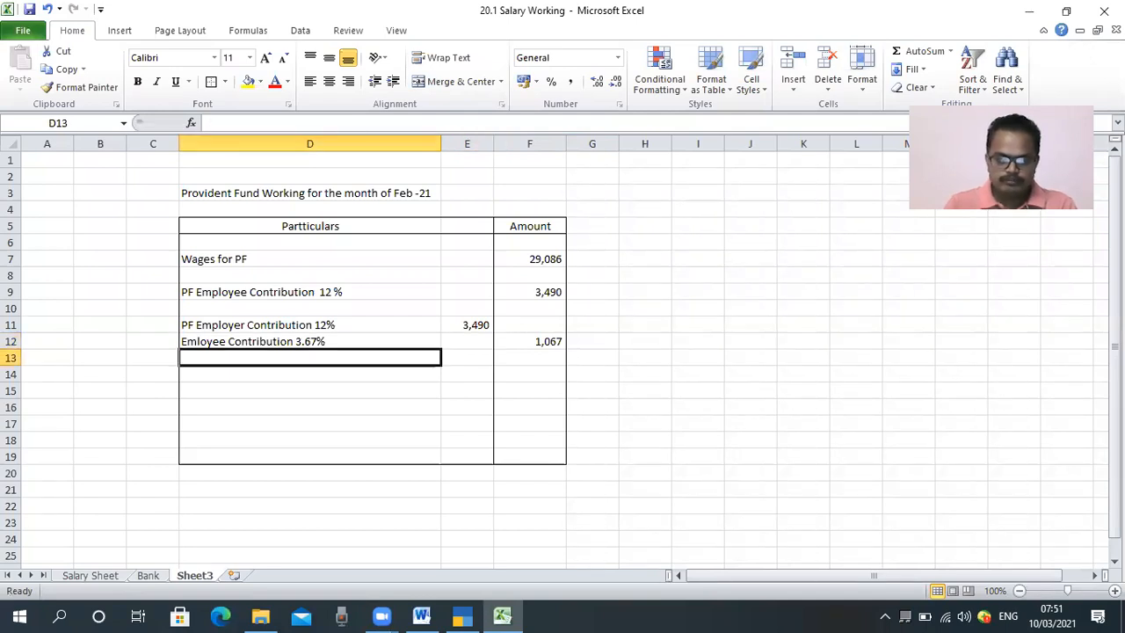
type("P")
key("BackSpace")
type("Pensi")
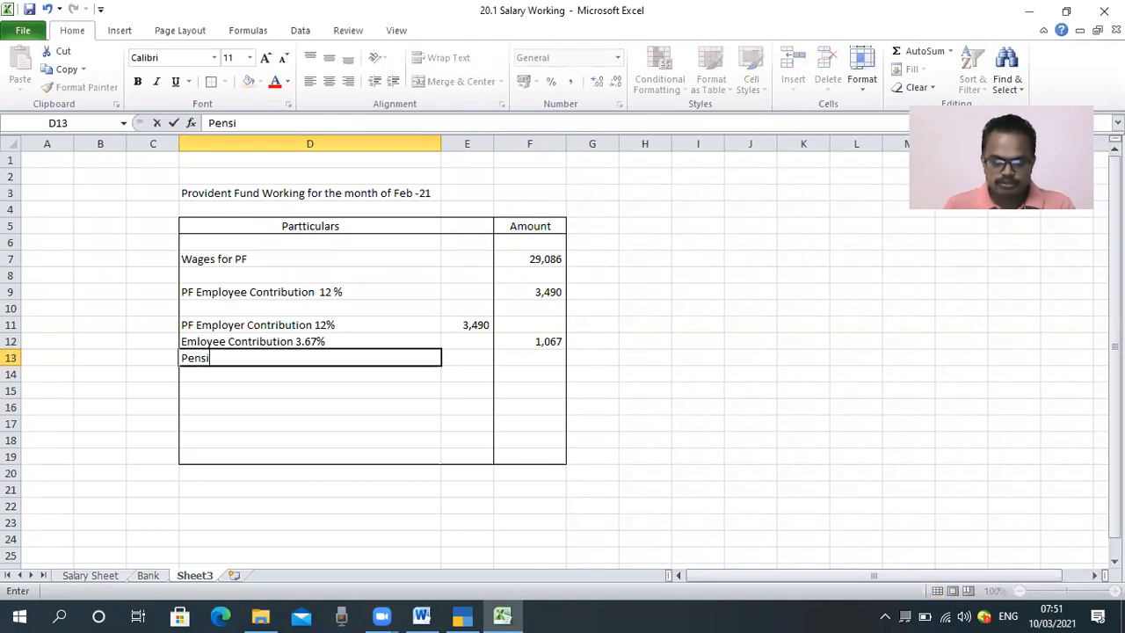
type("on Sch")
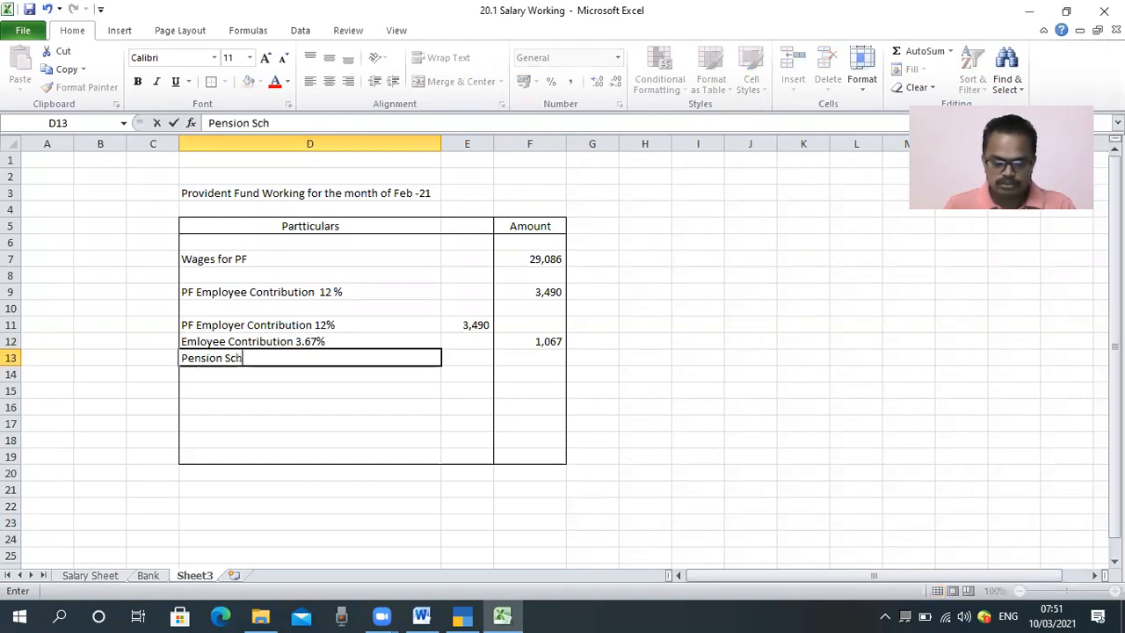
type("eme ")
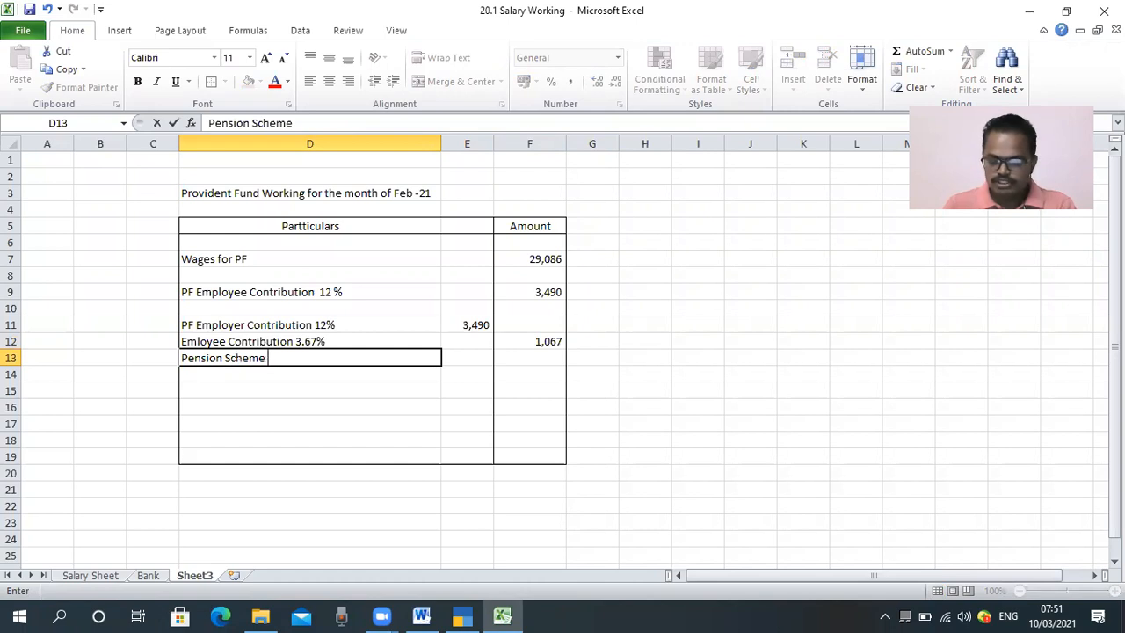
type("8.33%")
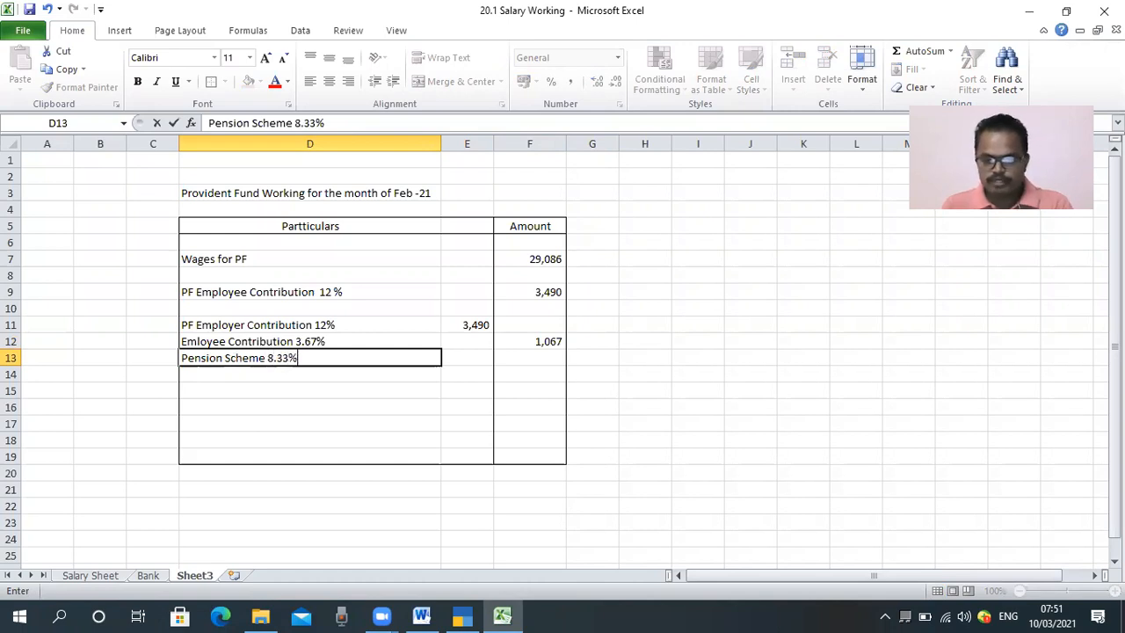
Step: Calculate the pension scheme amount in F13 with the formula =F7*8.33%
key("Tab")
key("Tab")
type("=")
key("Up")
key("Up")
key("Up")
key("Up")
key("Up")
key("Up")
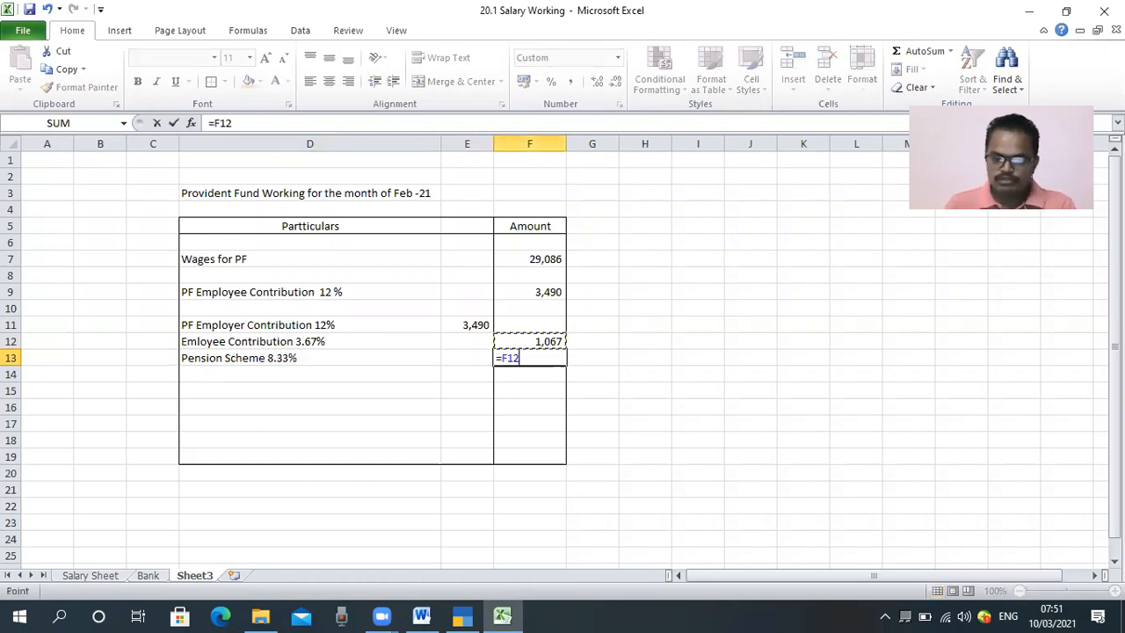
type("*83")
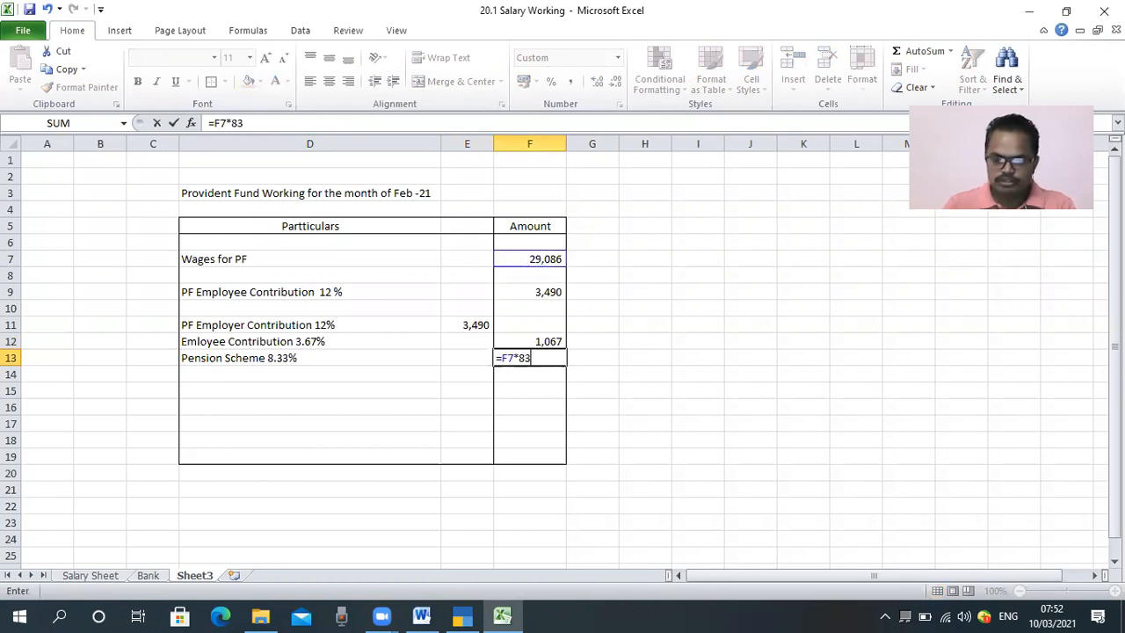
key("BackSpace")
type(".33%")
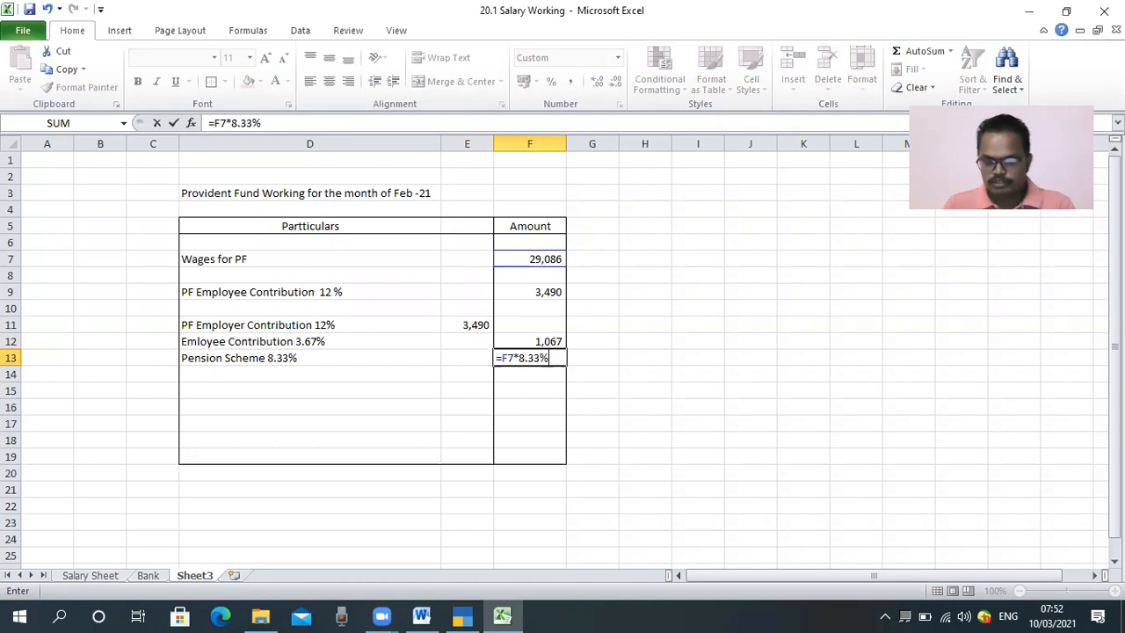
key("Left")
key("Left")
Step: Check the sum of the 3.67% and 8.33% amounts in F12:F13 against the employer contribution
key("Right")
key("Right")
key("Up")
key("shift+Down")
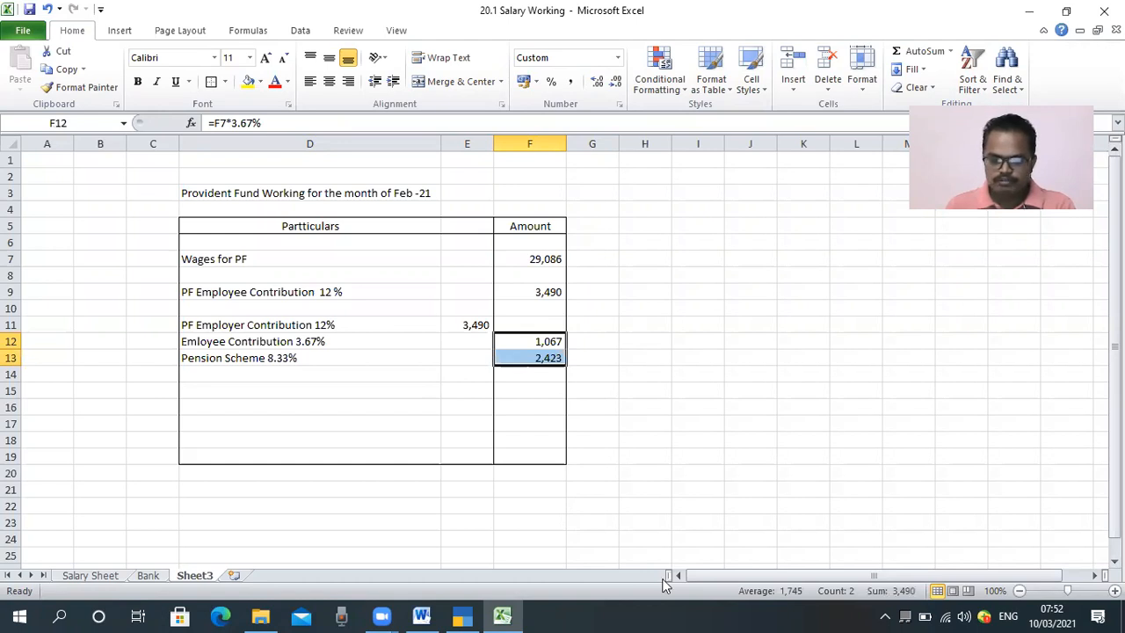
mouse_move(866, 567)
left_mouse_down()
mouse_move(876, 600)
mouse_move(923, 606)
left_mouse_up()
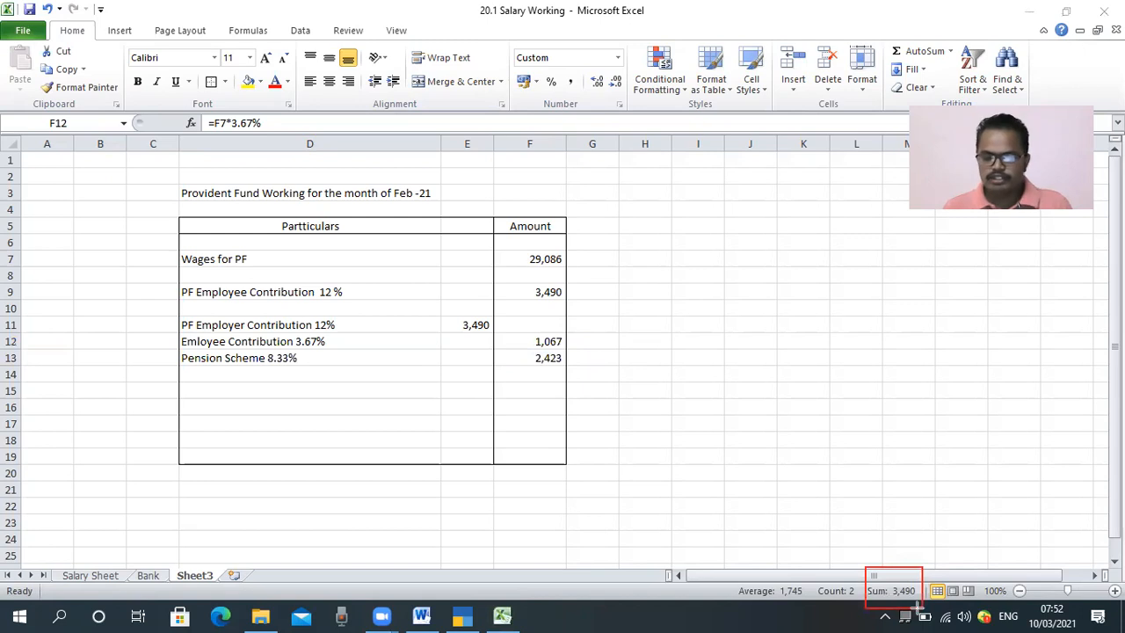
key("ctrl+z")
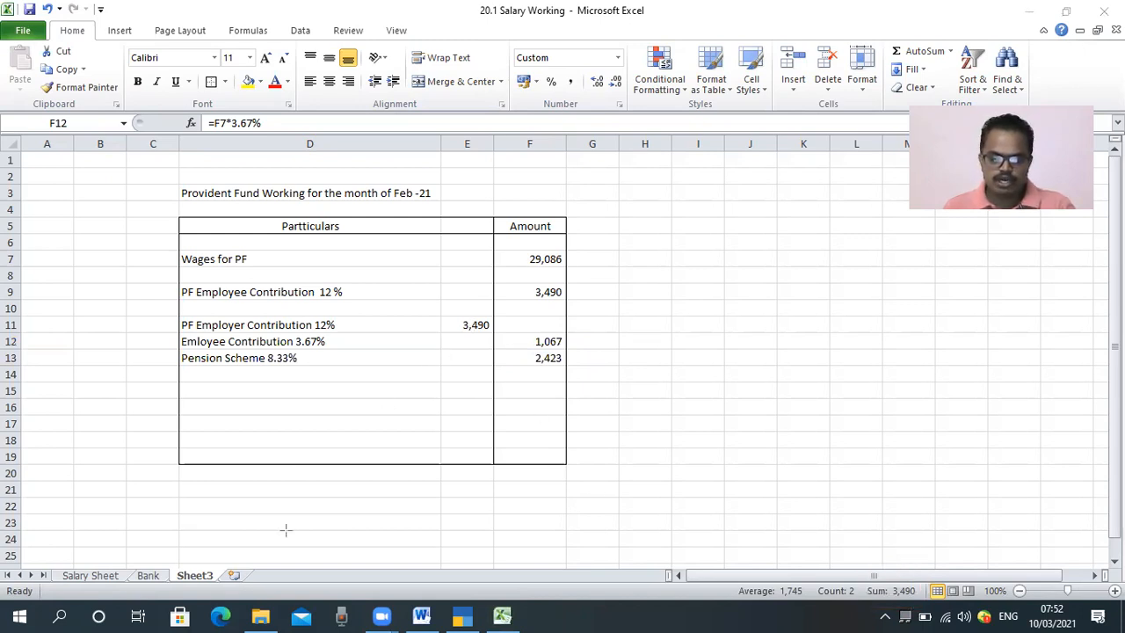
left_click(603, 412)
left_click(603, 406)
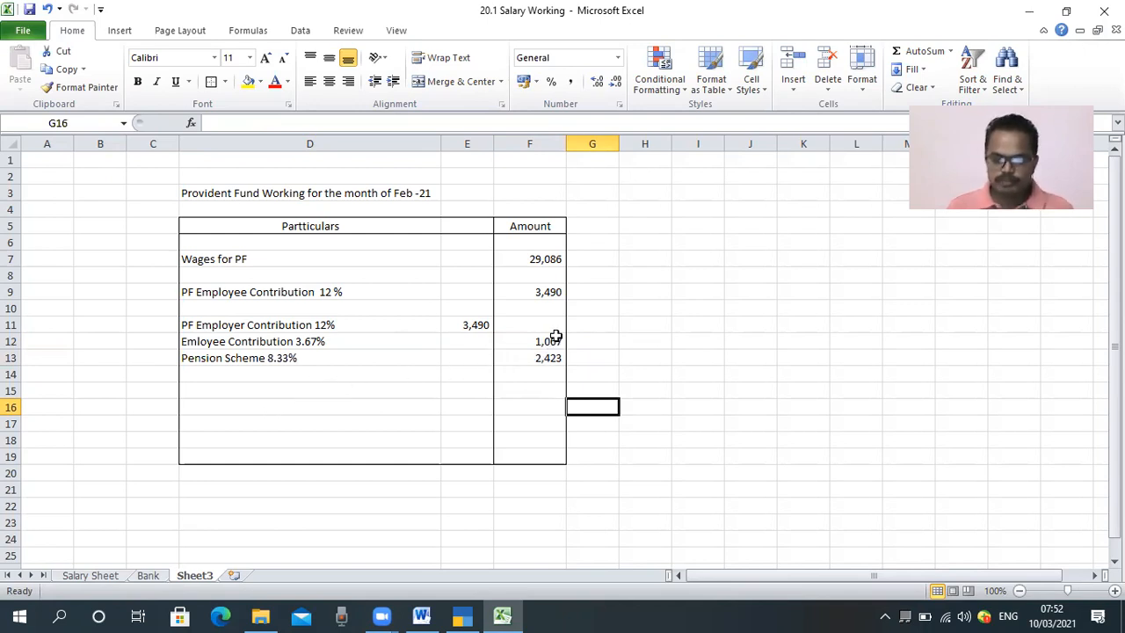
left_click(593, 325)
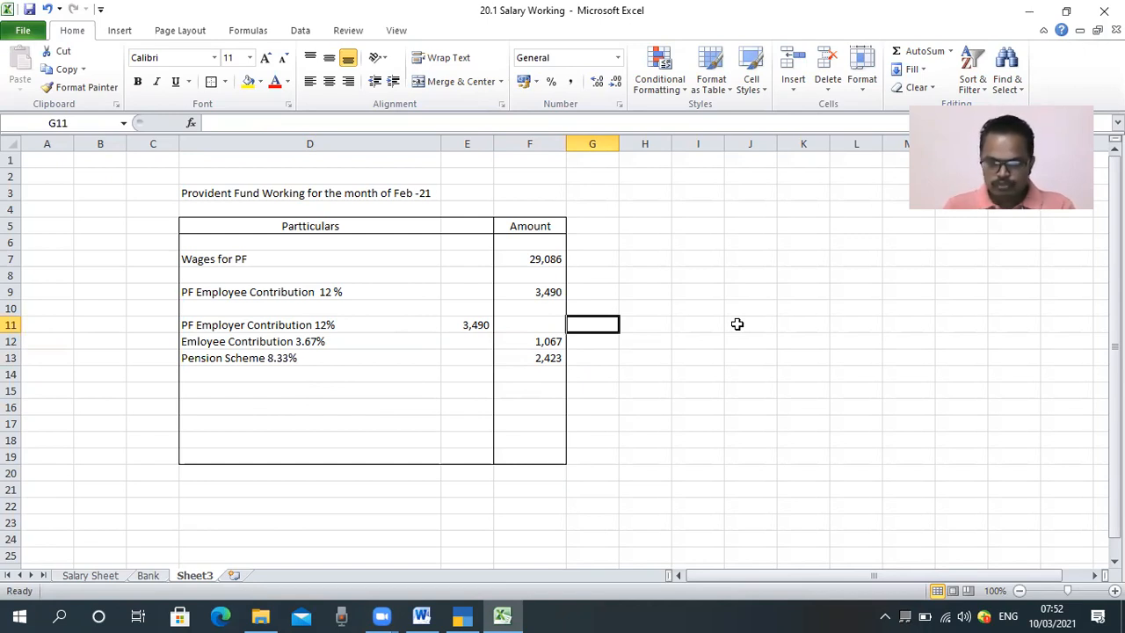
left_click(535, 295)
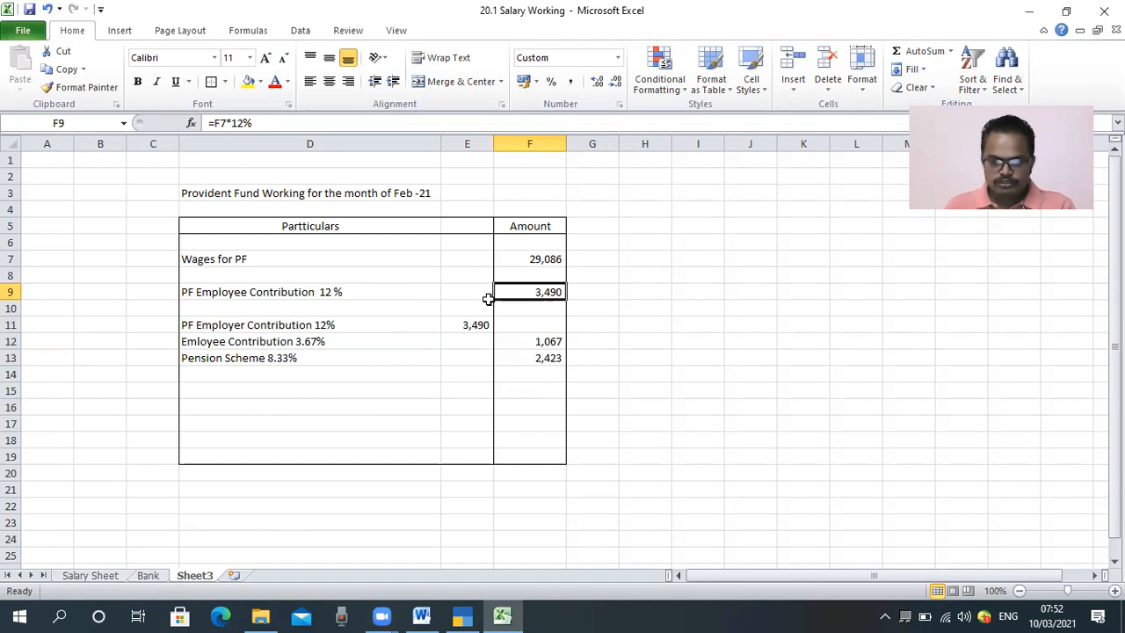
left_click(310, 345)
left_click_drag(310, 344, 523, 341)
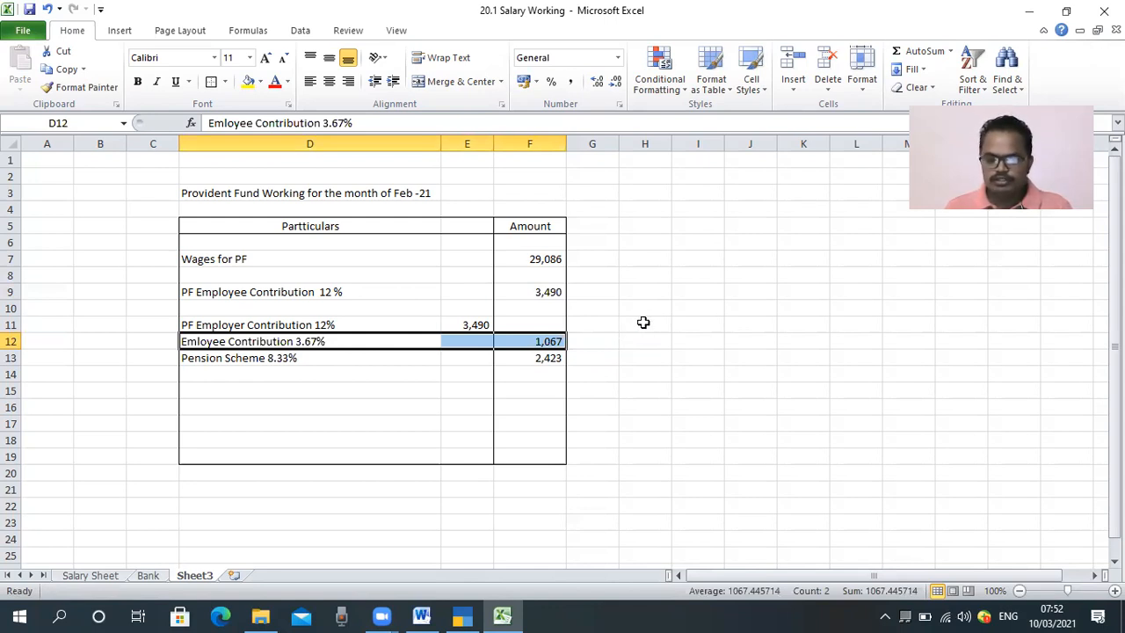
Step: Enter the label "Employee PF A/c" in cell H11 beside the working table
left_click(644, 324)
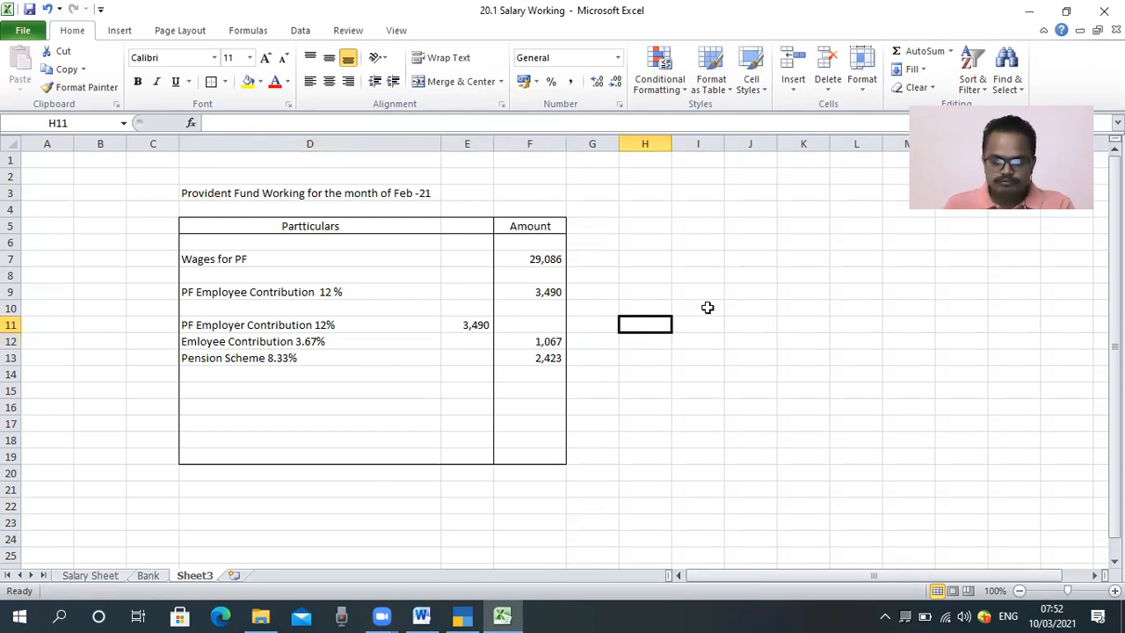
type("Employee")
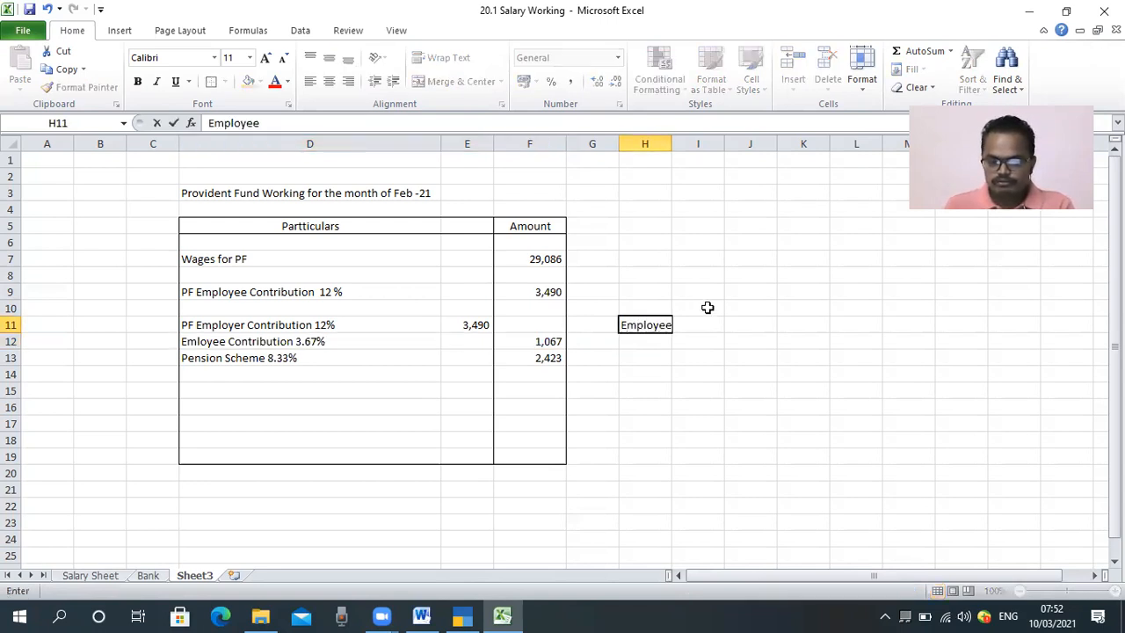
type(" PF A")
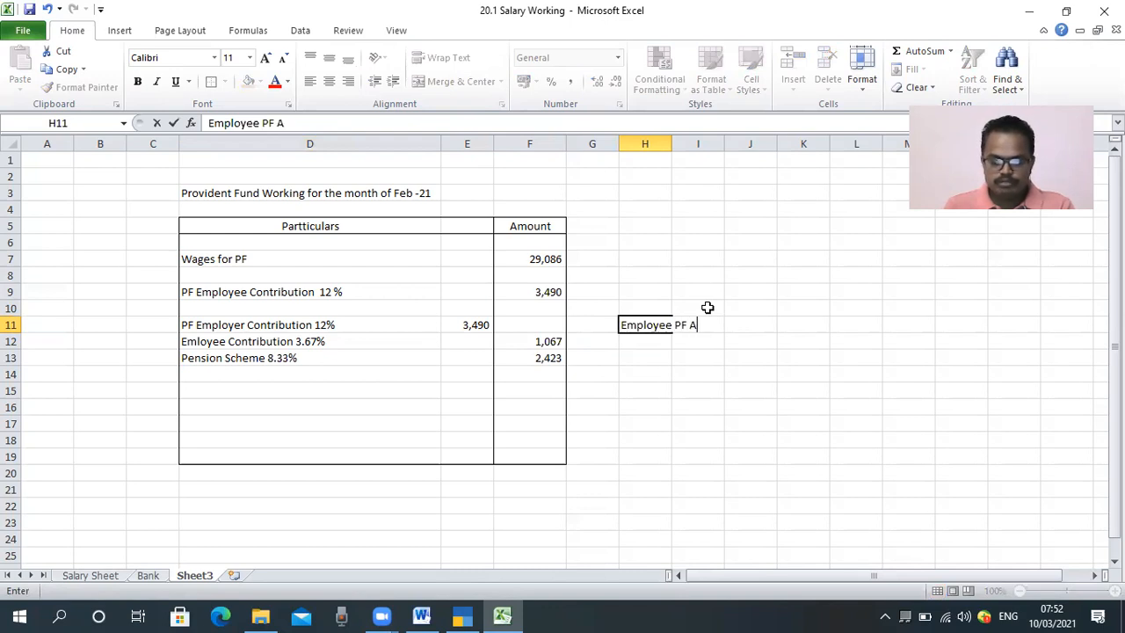
type("/c")
key("Tab")
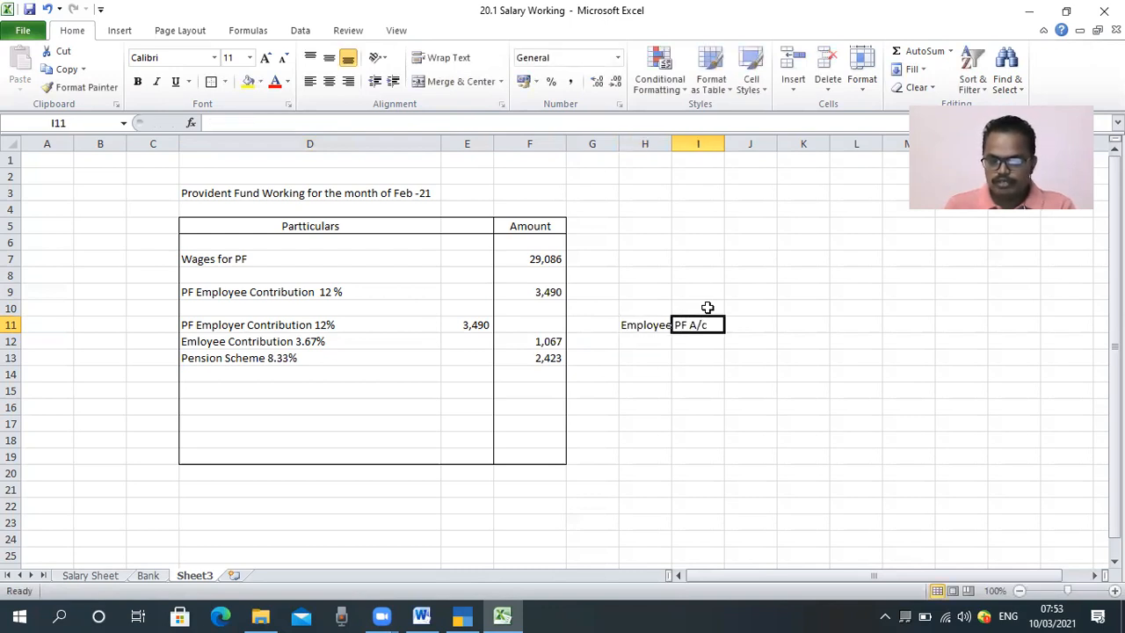
Step: Total the employee PF account amount in I11 with the formula =F9+F12
type("=")
left_click(542, 295)
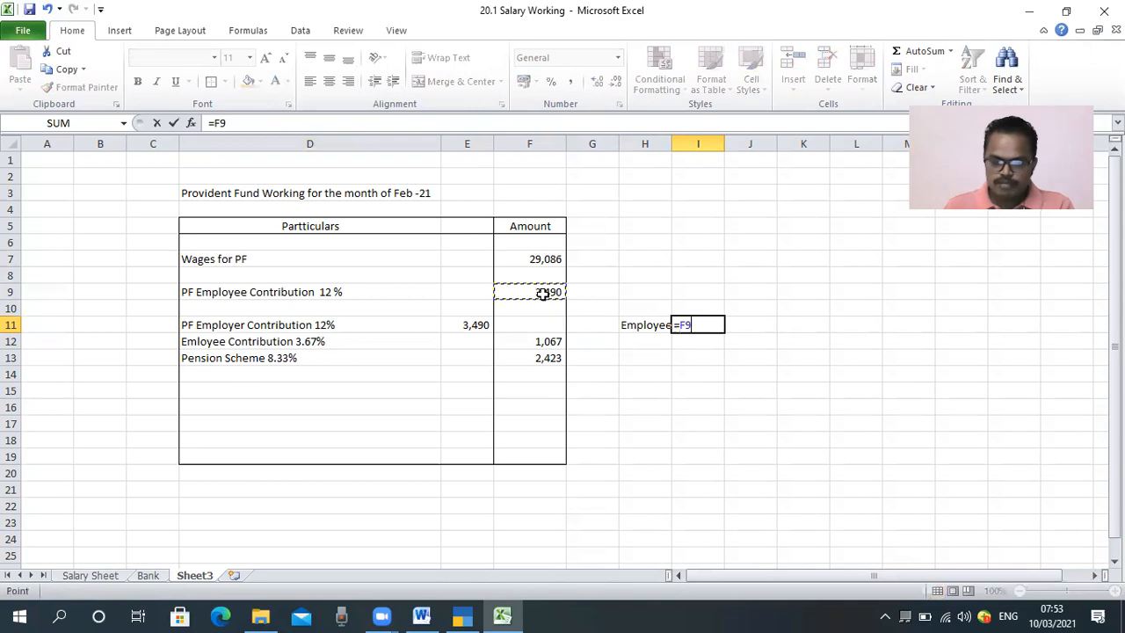
type("+")
left_click(543, 340)
key("Return")
Step: Link cell I13 to the pension scheme amount with the formula =F13
key("Right")
key("Down")
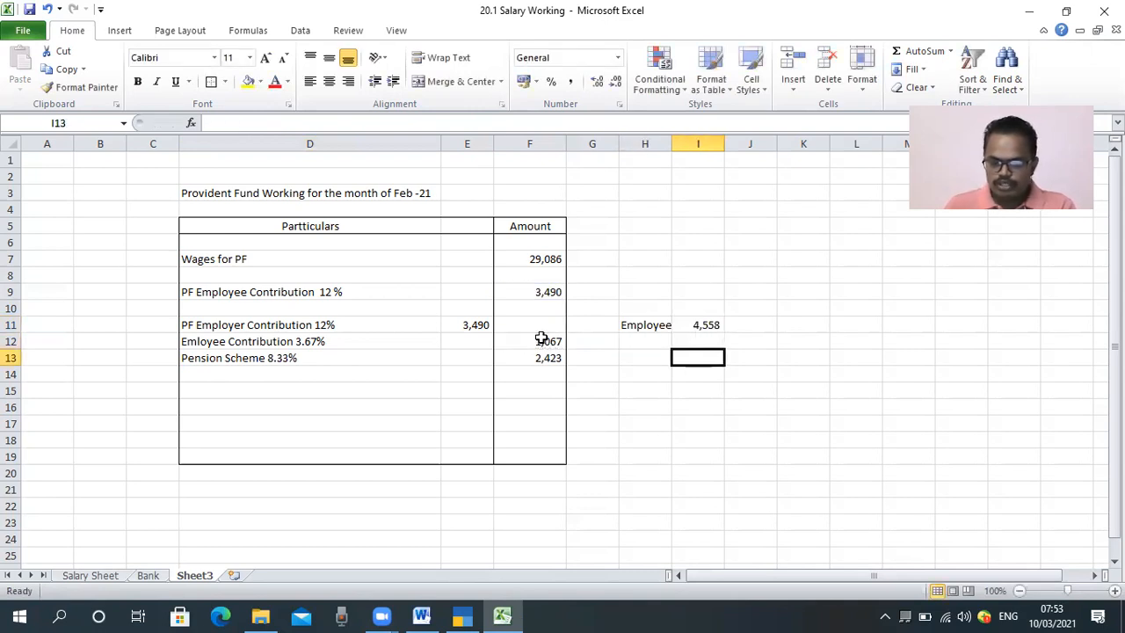
type("=")
key("Left")
key("Left")
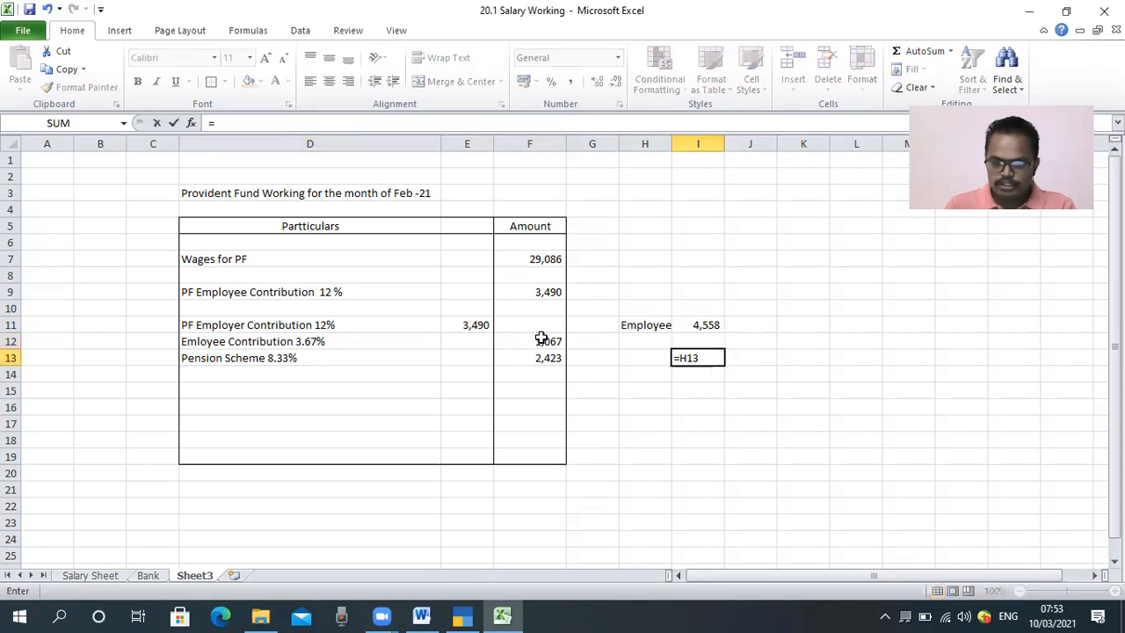
key("Left")
key("Return")
Step: Enter the label "Pension" in cell H13 beside the pension scheme amount
key("Left")
key("Left")
key("Up")
key("Right")
type("Pension")
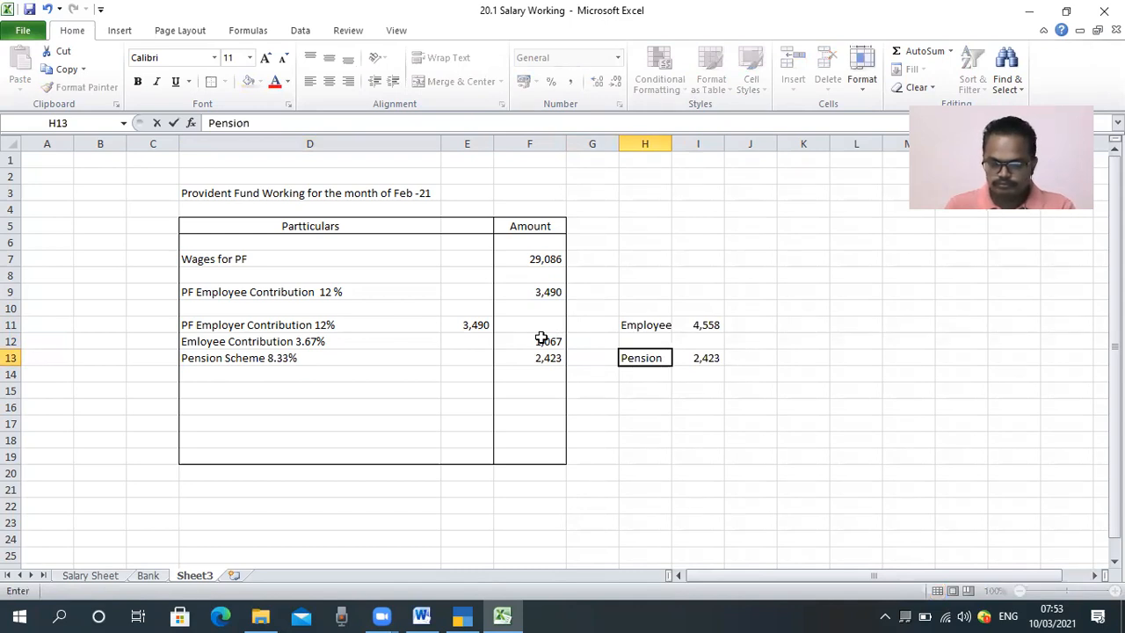
key("Return")
Step: Add the employee amount in I11 and the pension amount in I13 with a formula in cell I14
key("Right")
key("Up")
key("Down")
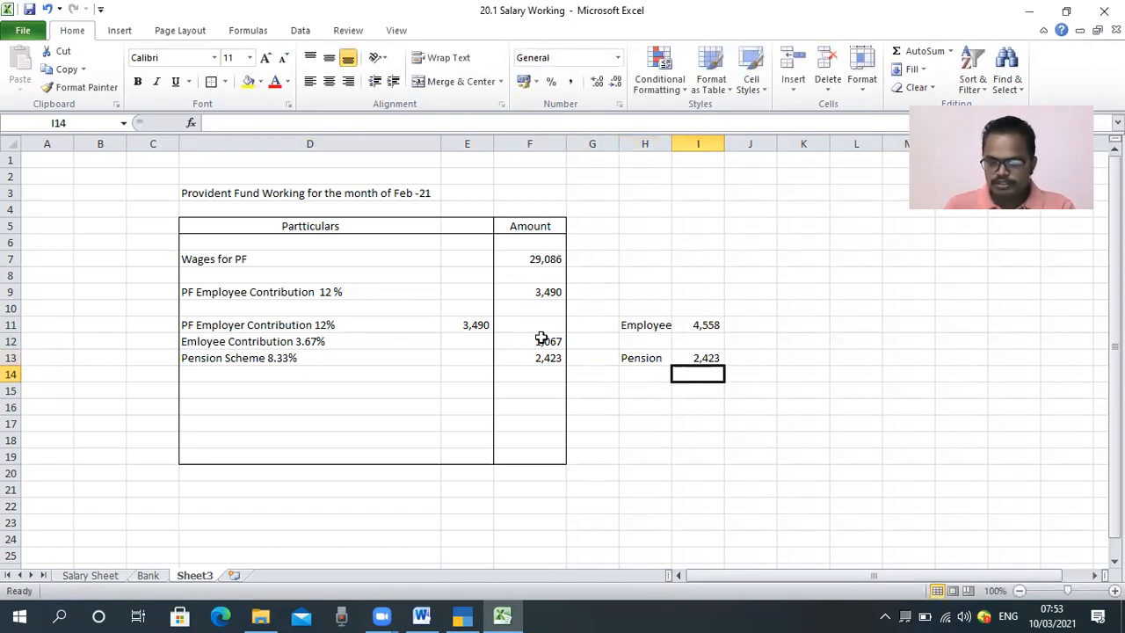
type("=")
key("Up")
key("Up")
key("Up")
type("+")
key("Up")
key("Return")
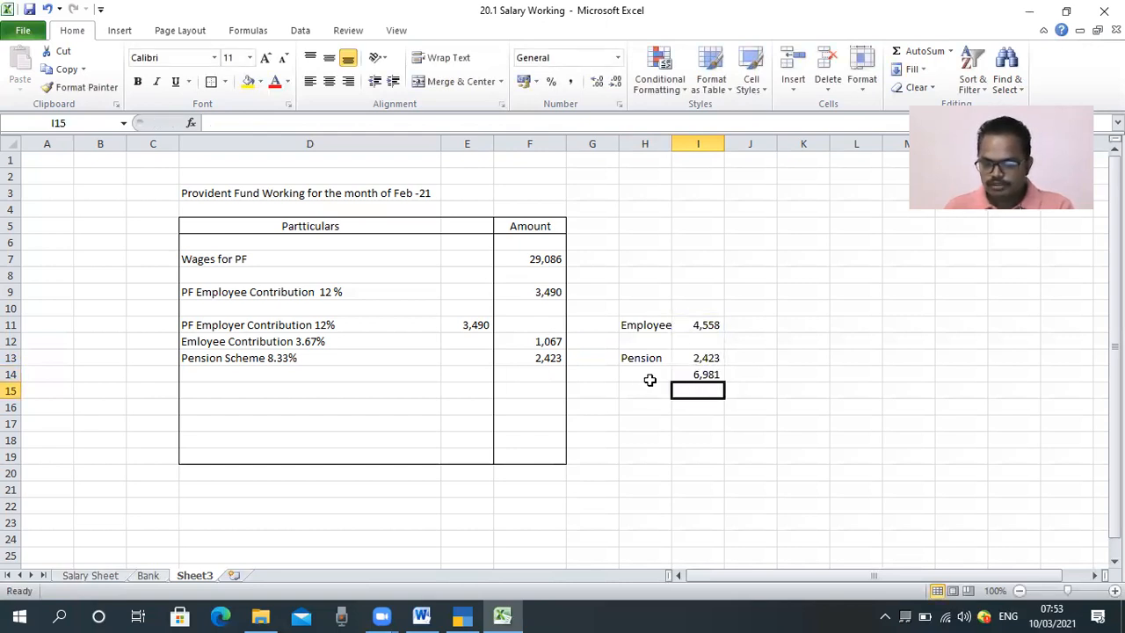
Step: Try to total the contribution amounts in F15 with the formula ==Sum(F9:F14)
left_click(510, 391)
type("=")
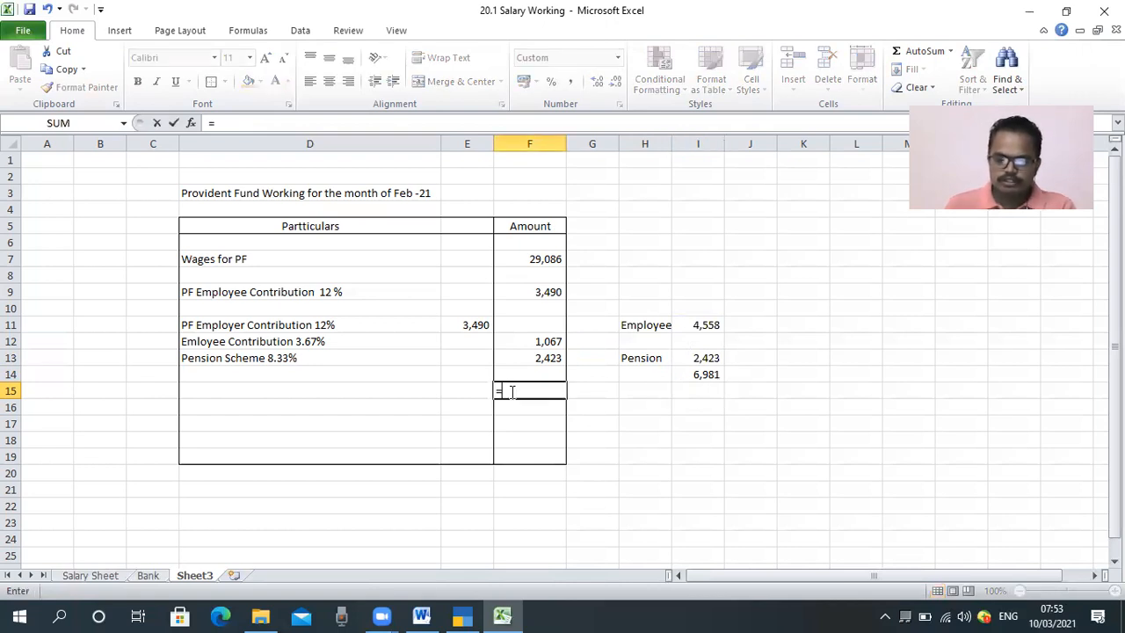
type("=Sum(")
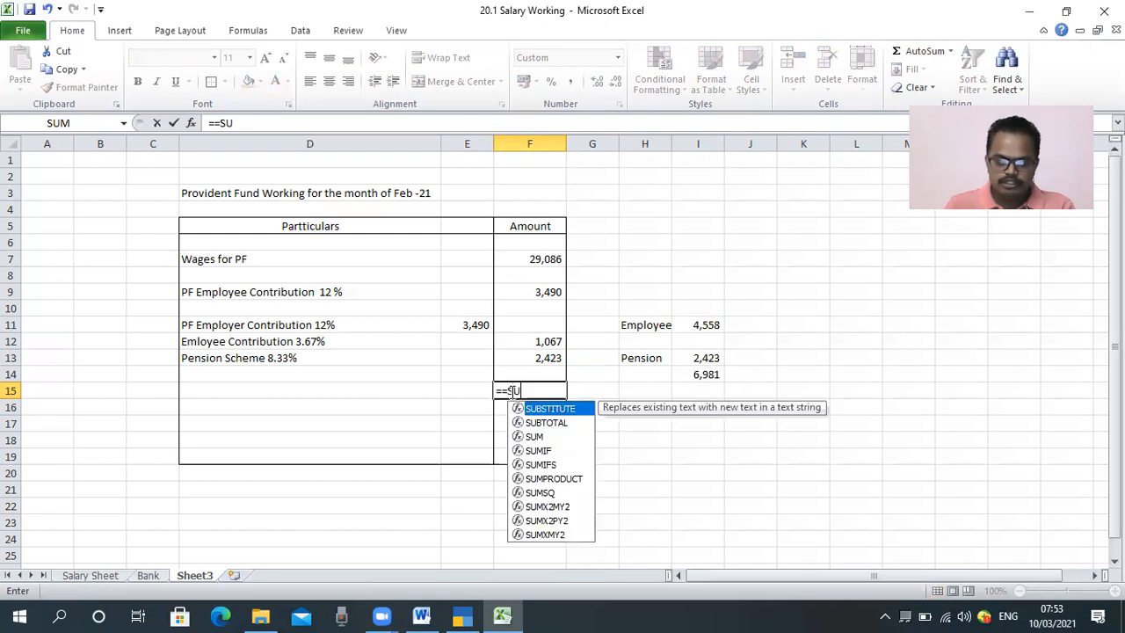
key("Up")
key("shift+Up")
key("shift+Up")
key("shift+Up")
key("shift+Up")
key("shift+Up")
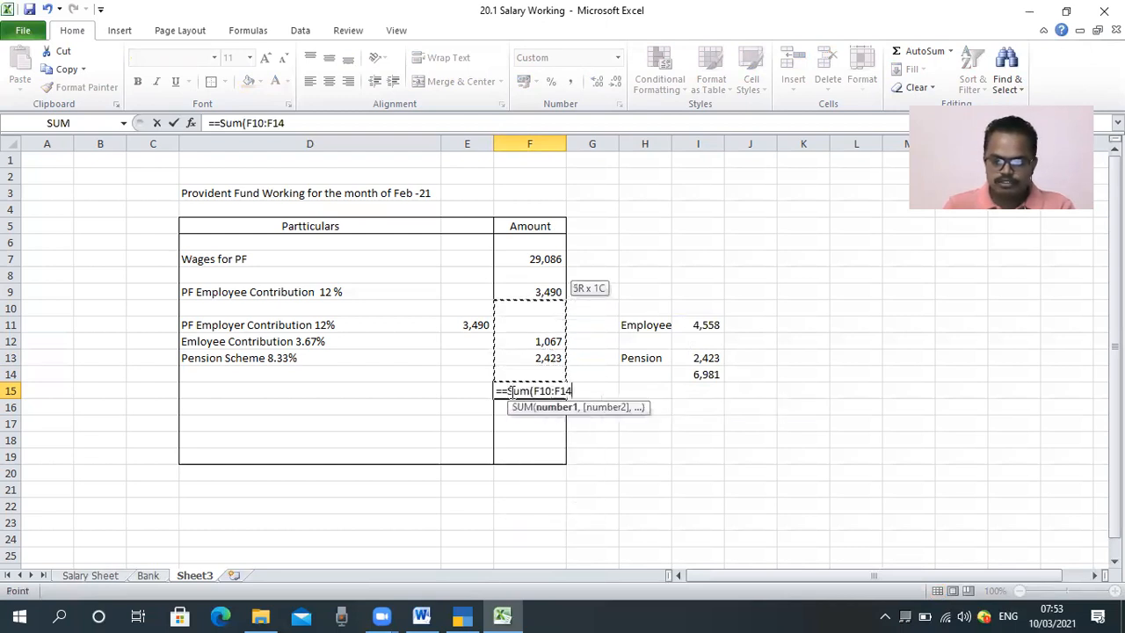
key("Return")
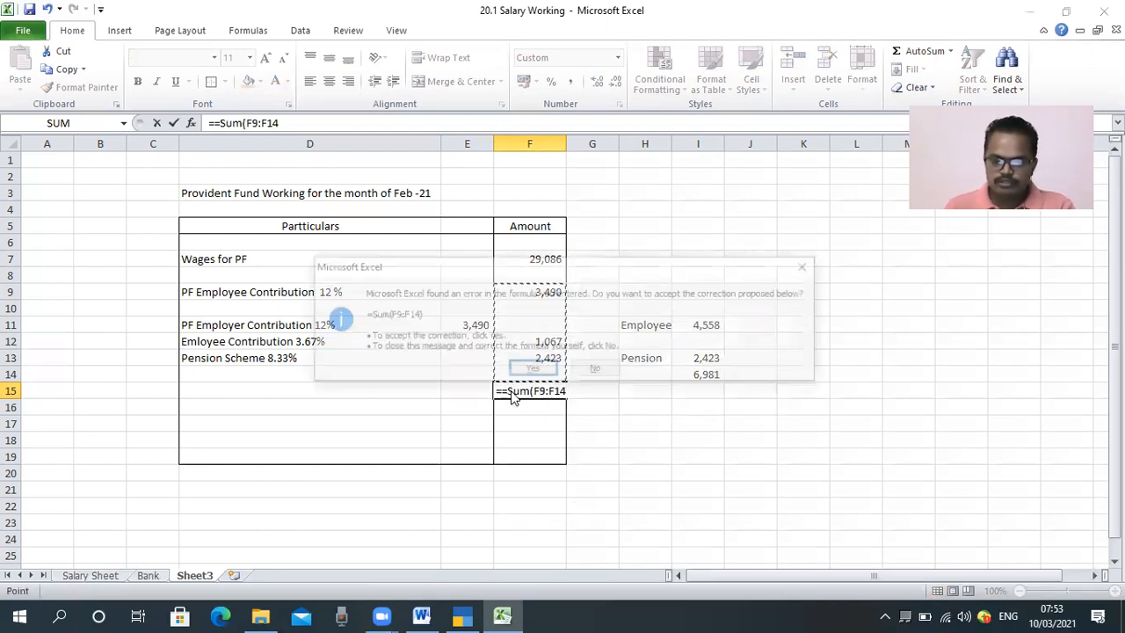
key("n")
key("Return")
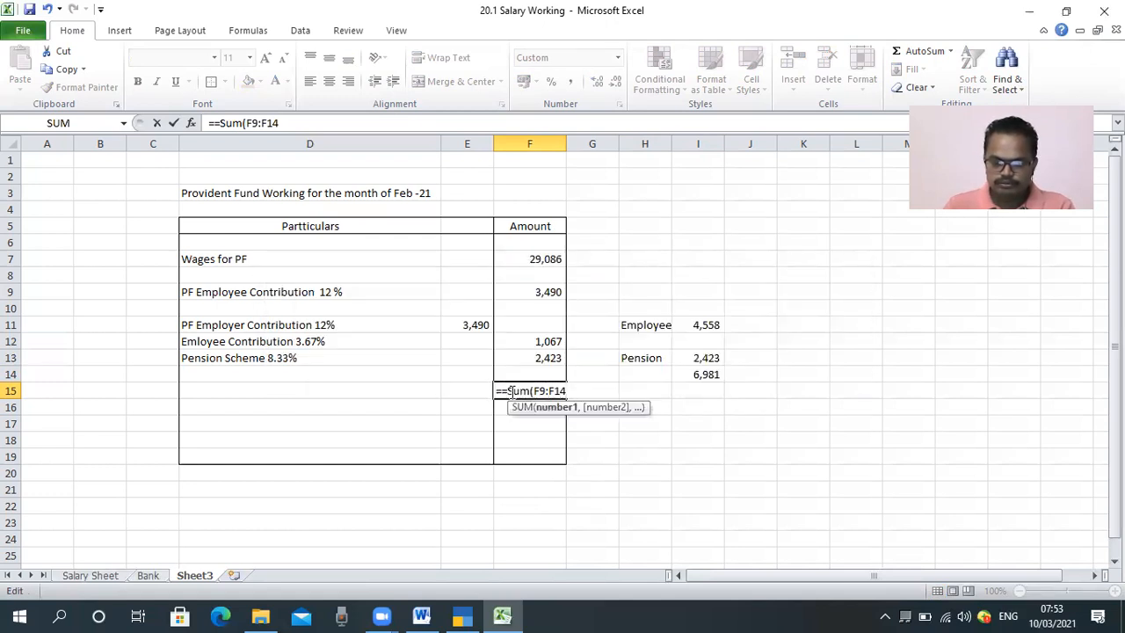
type(")")
key("Return")
key("n")
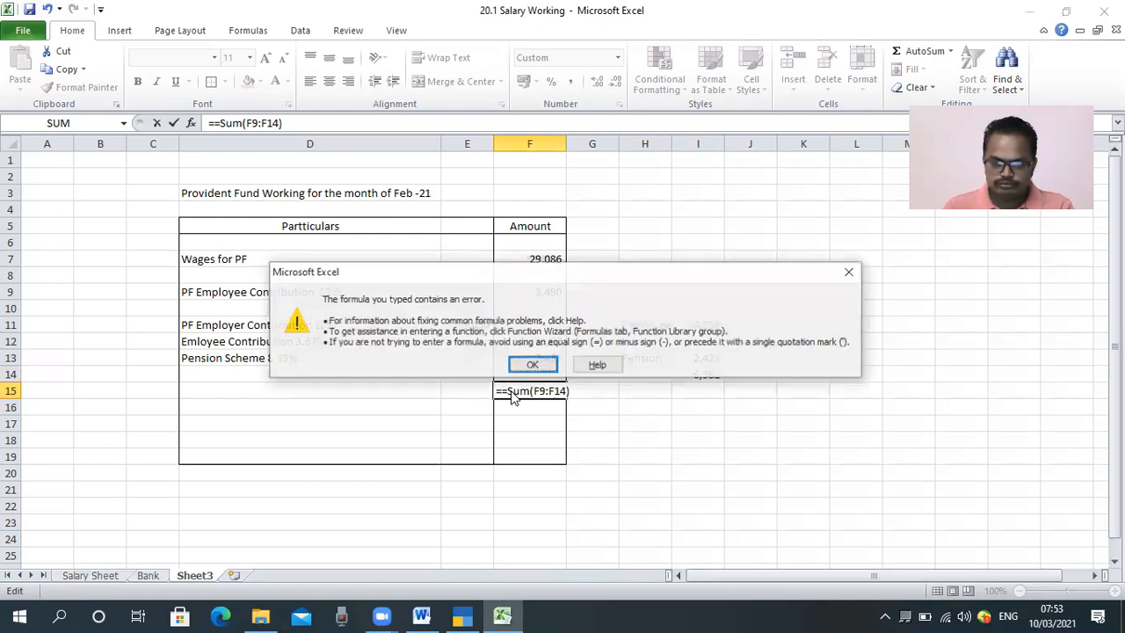
key("Return")
Step: Remove the extra equals sign from the formula in F15 so it reads =SUM(F9:F14)
key("Left")
key("Left")
key("Left")
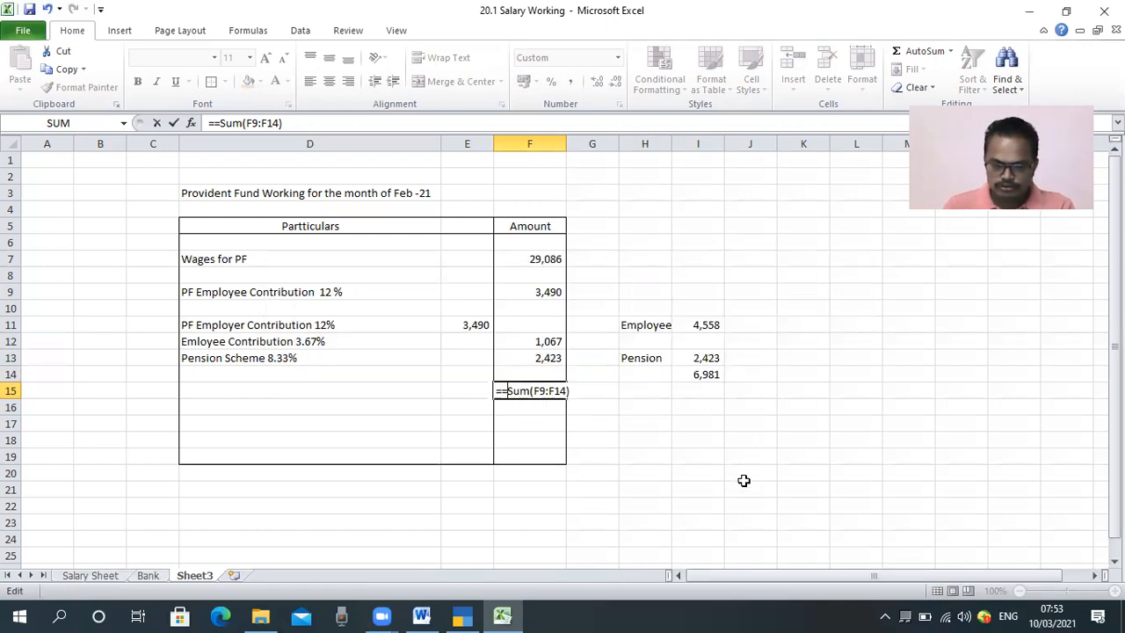
key("BackSpace")
key("Return")
key("Up")
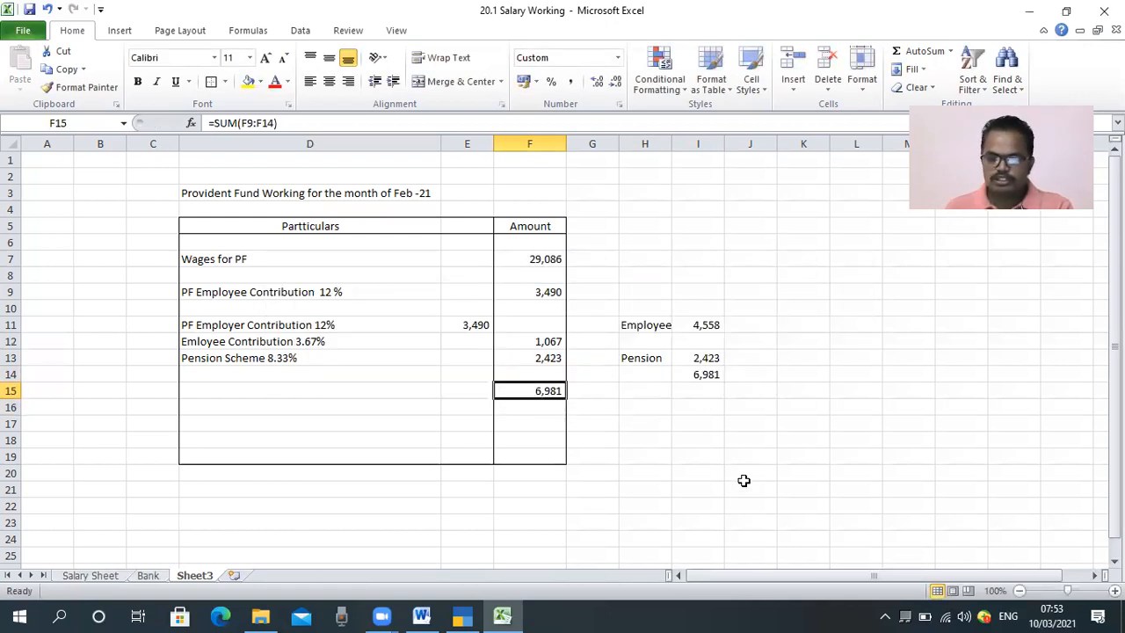
Step: Enter the label "Total" in cell D15
left_click(316, 398)
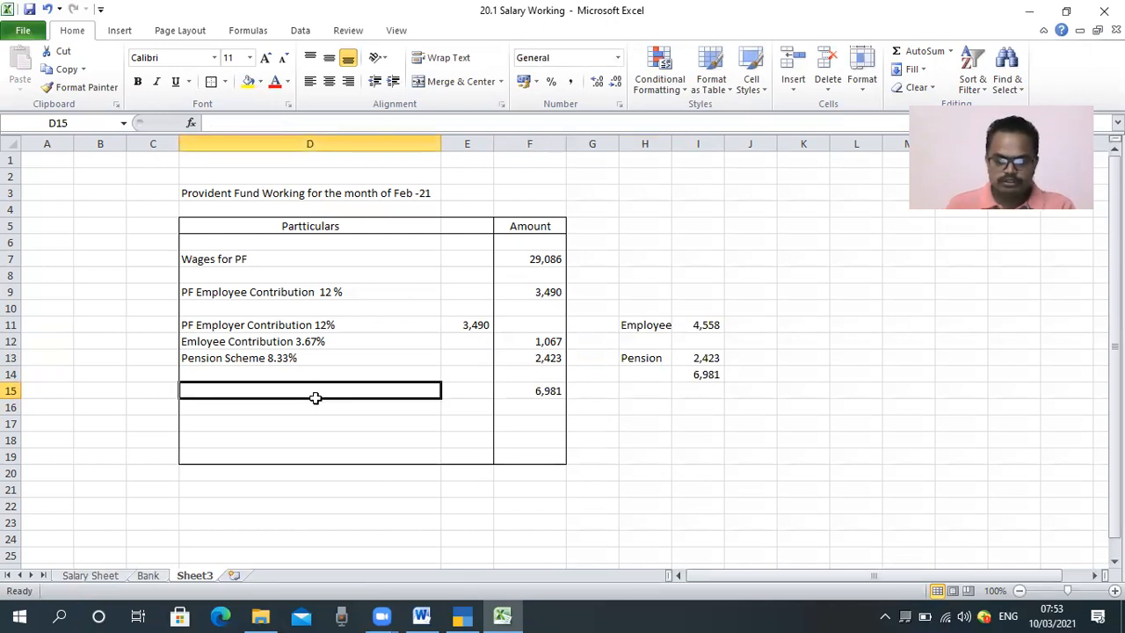
type("Total")
key("Tab")
Step: Format the total row D15:F15 in bold and apply a border around it
left_click(316, 399)
key("shift+Right")
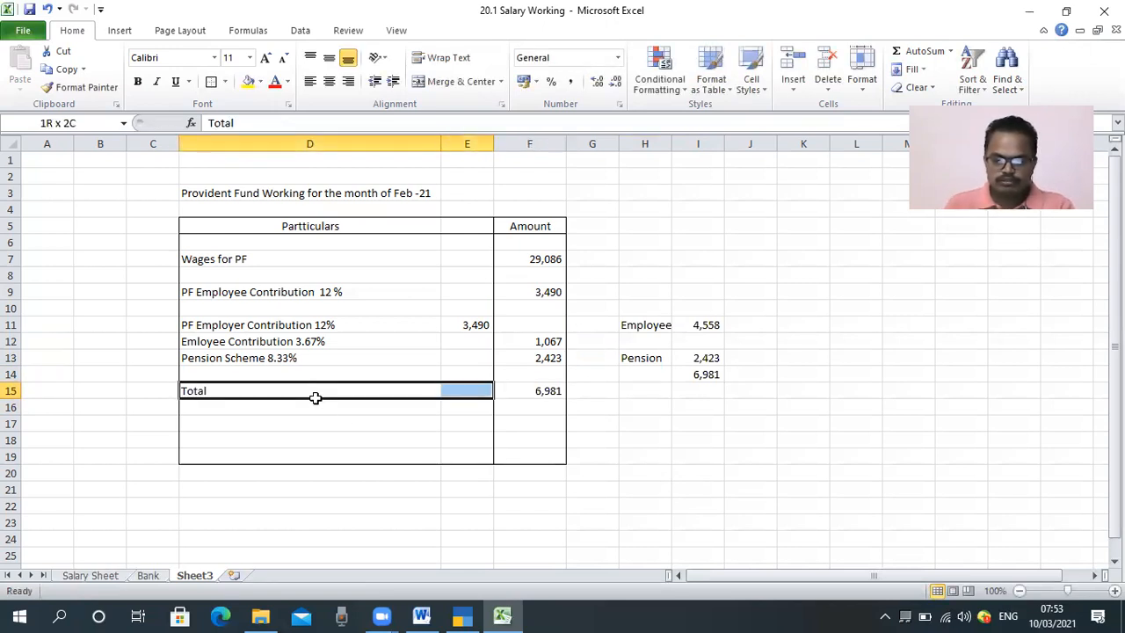
key("shift+Right")
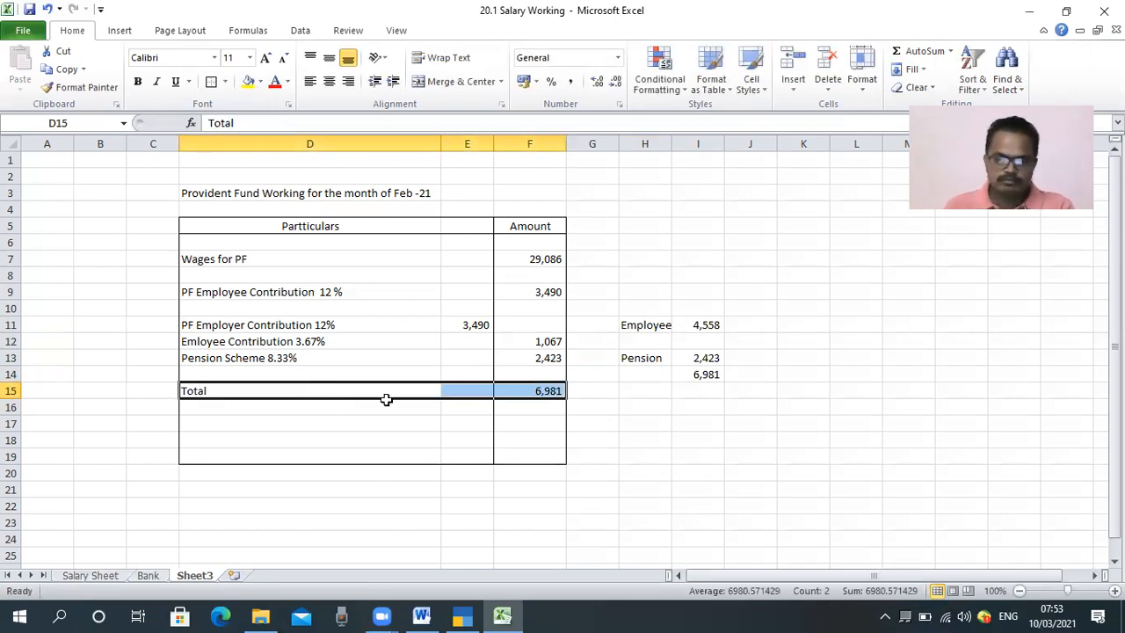
left_click(211, 82)
key("ctrl+b")
left_click(235, 412)
left_click(241, 423)
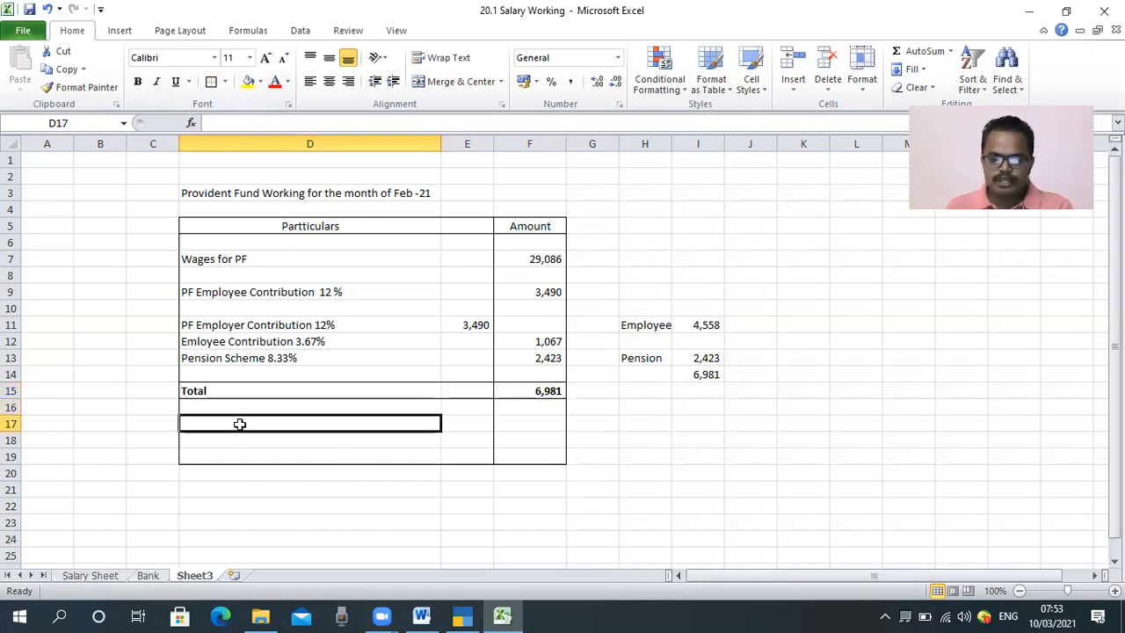
Step: Enter the heading "Admin Charges" in cell D16 below the total row
left_click(246, 408)
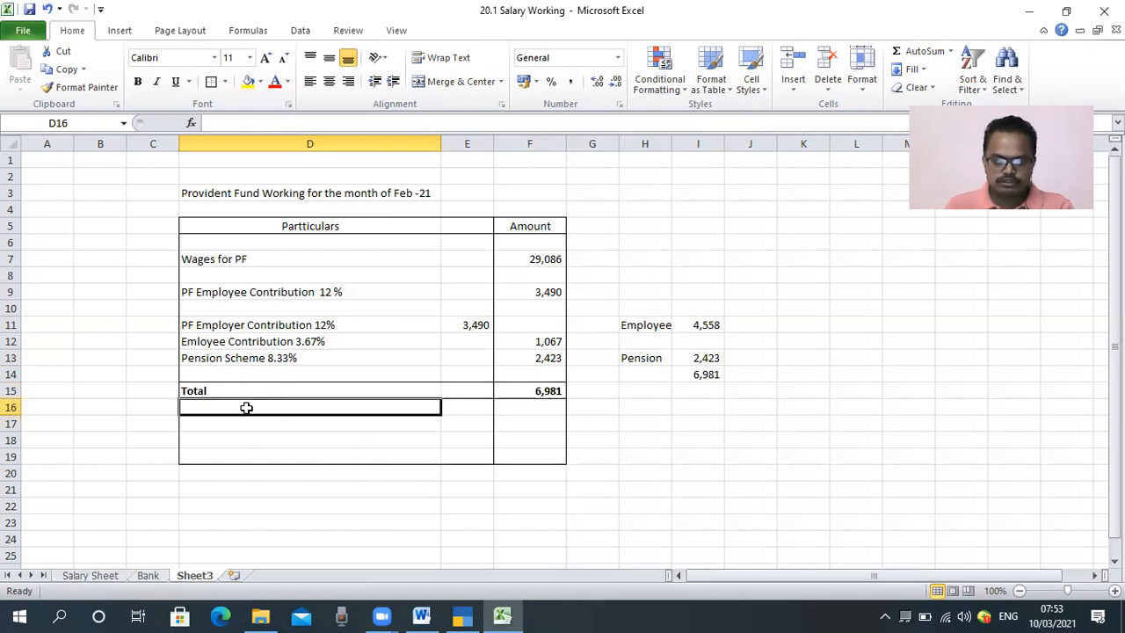
type("Admin ")
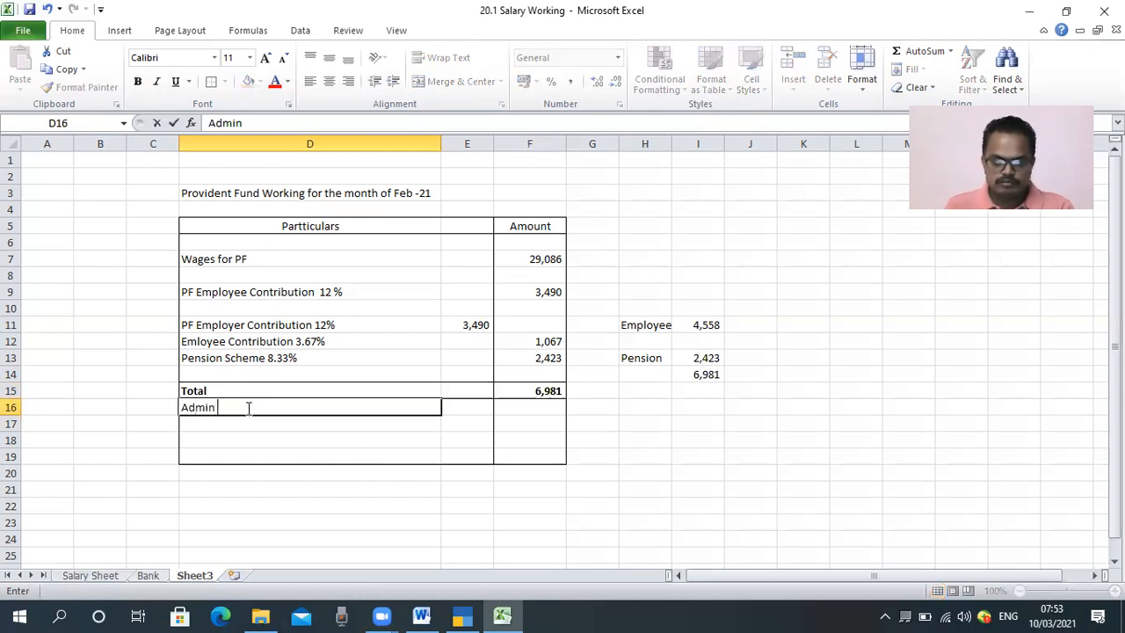
type("Charges")
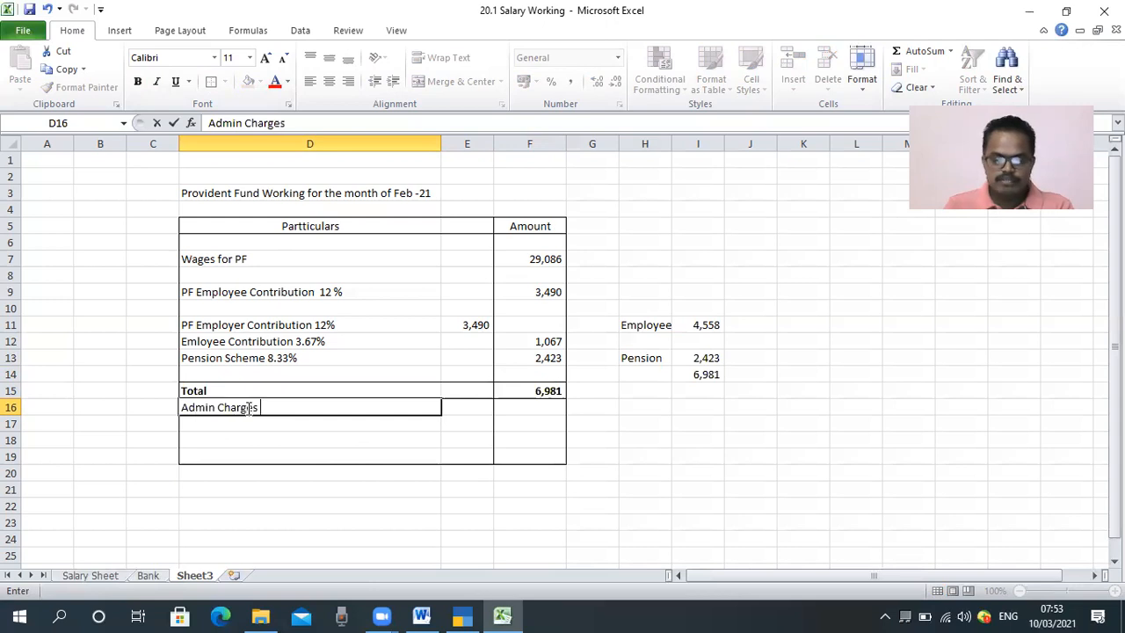
key("Return")
key("Return")
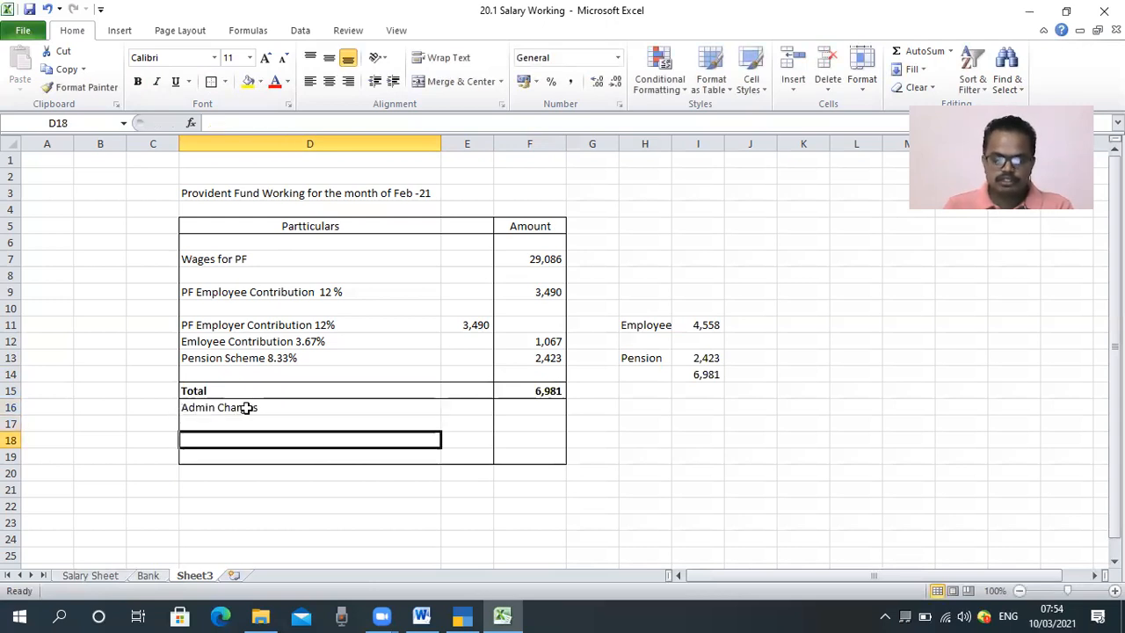
Step: Enter the label "Admin charges A/c 2" in cell D17
key("Up")
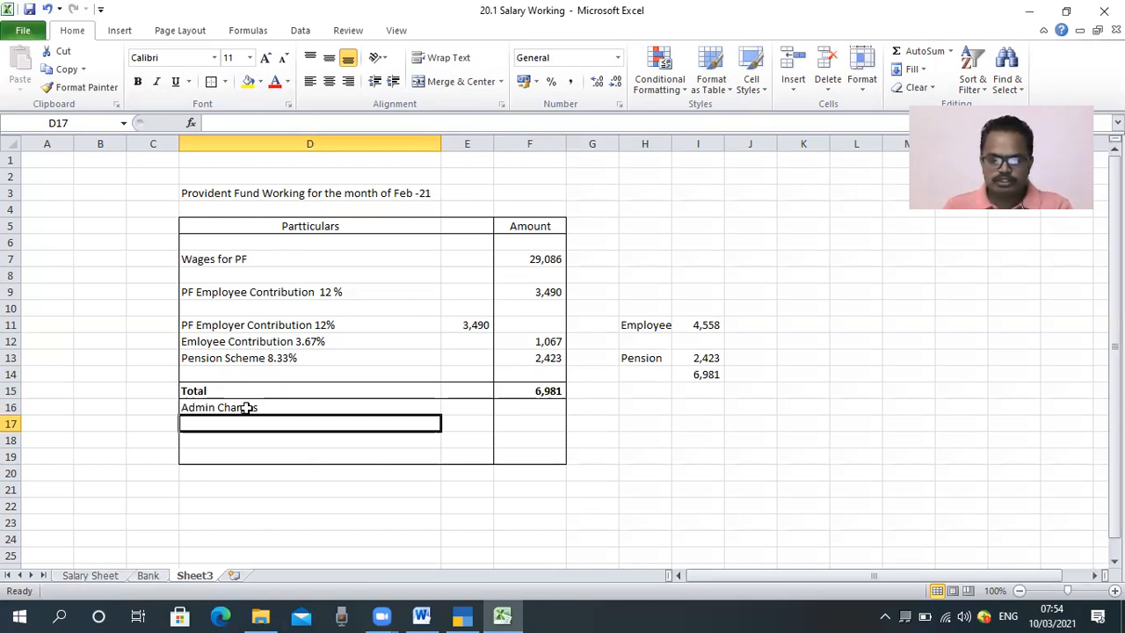
type("Admin ")
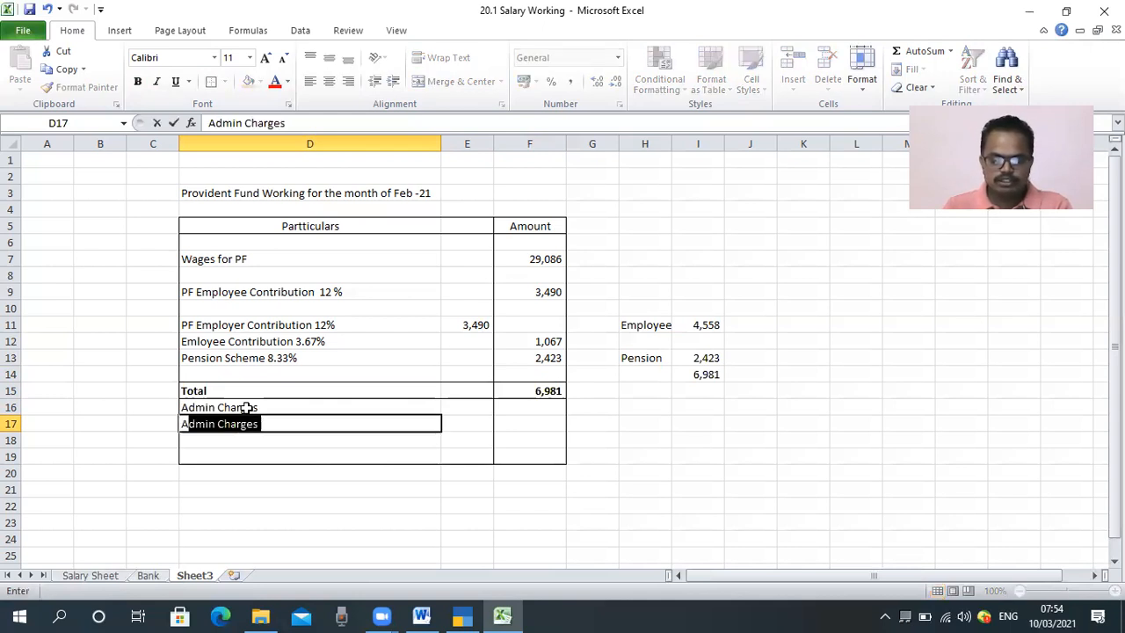
type("charges  ")
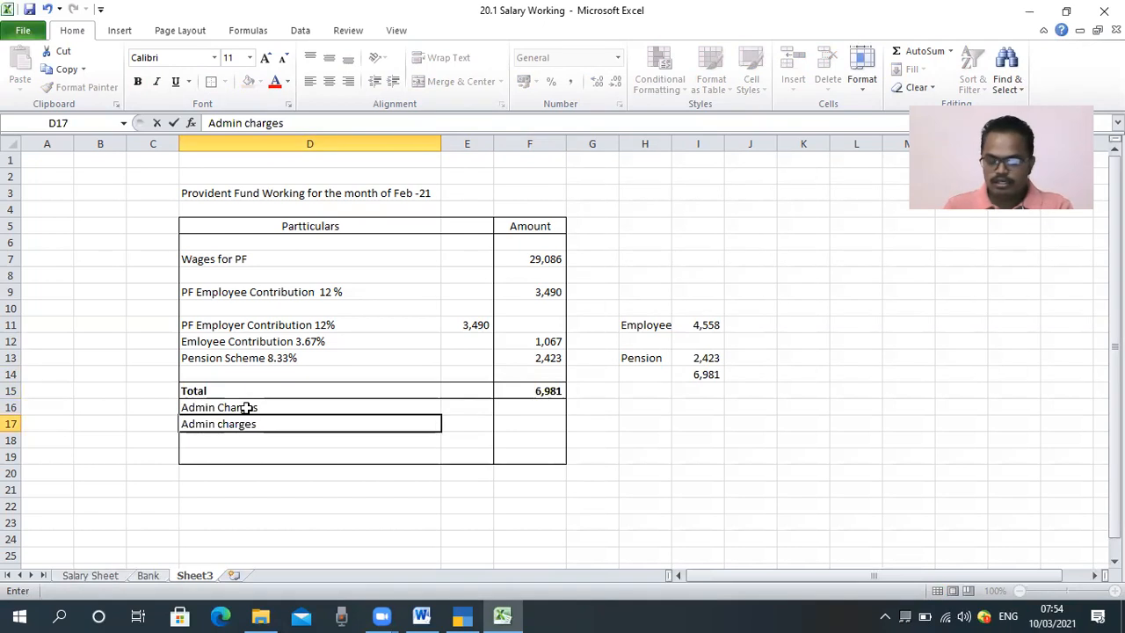
type("A/c 2")
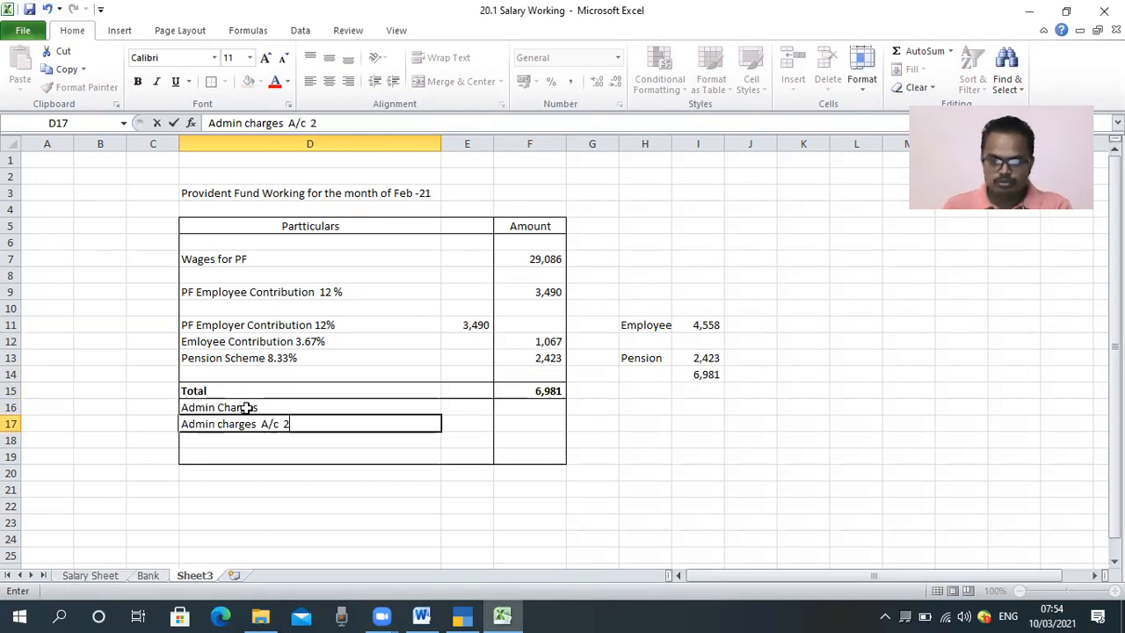
key("Tab")
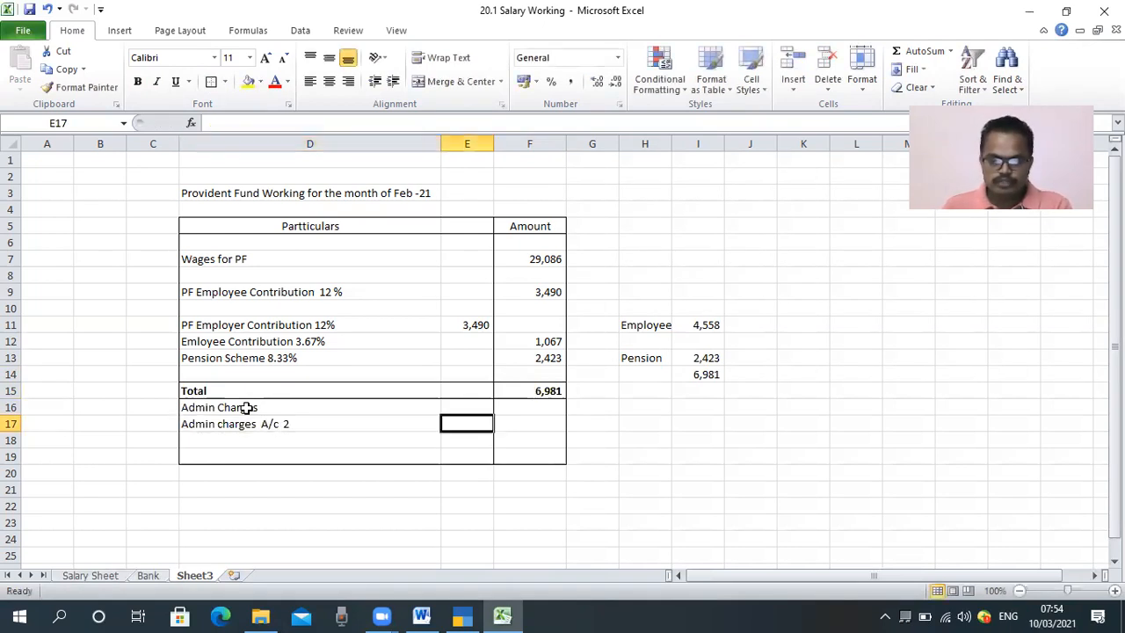
Step: Append the rate "@ 0.5%" to the A/c 2 admin charges label in D17
key("Left")
key("Left")
key("Right")
key("F2")
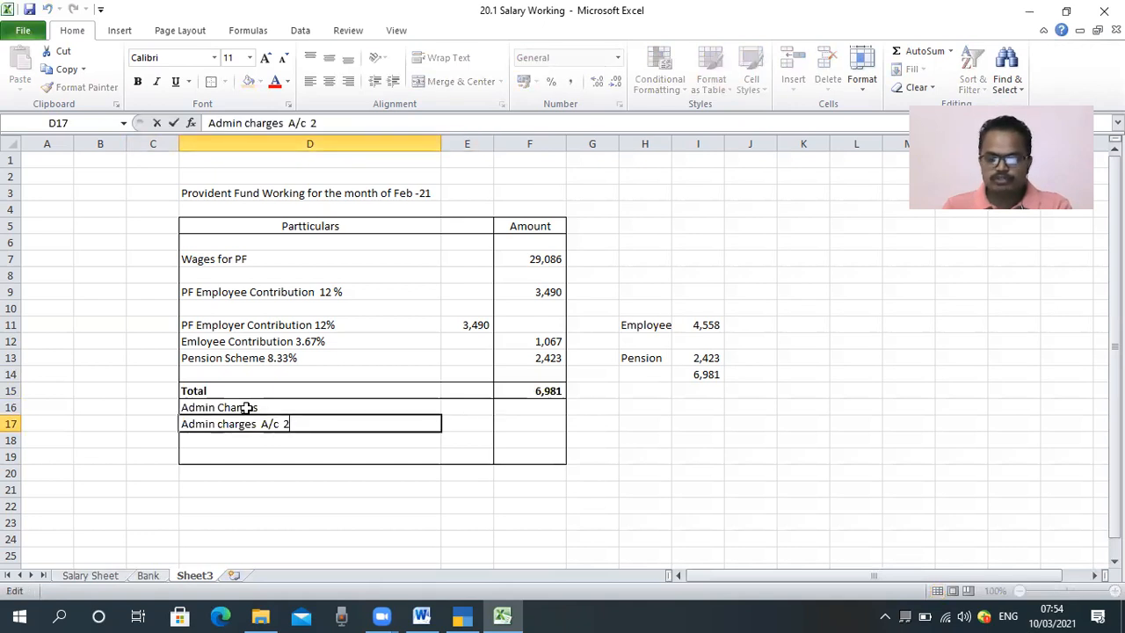
type(".05")
key("BackSpace")
key("BackSpace")
key("BackSpace")
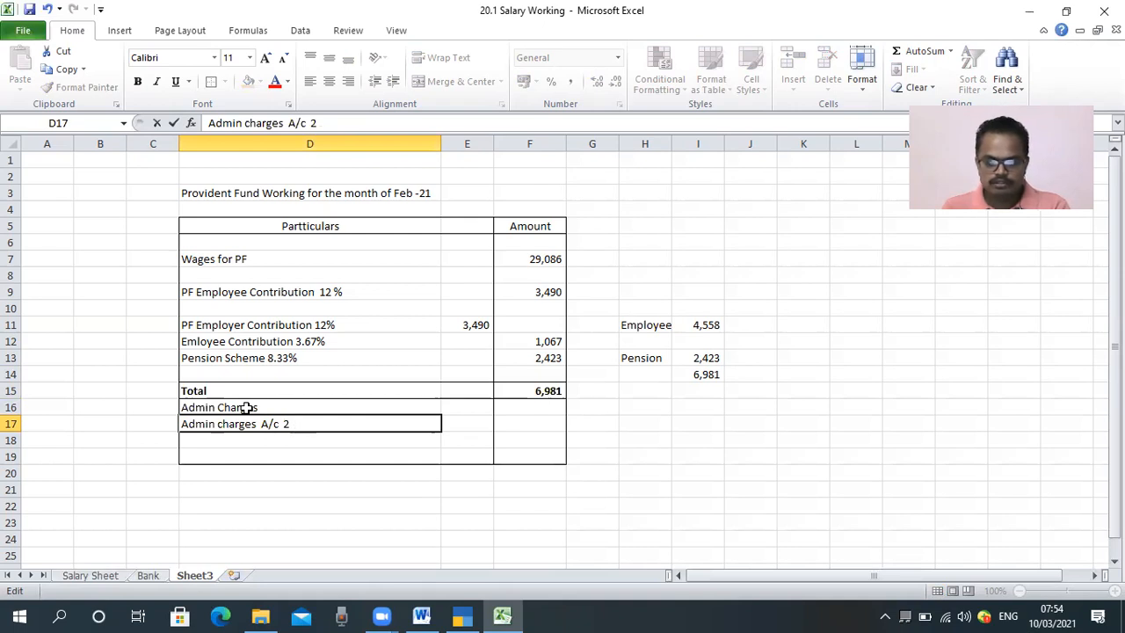
type("@")
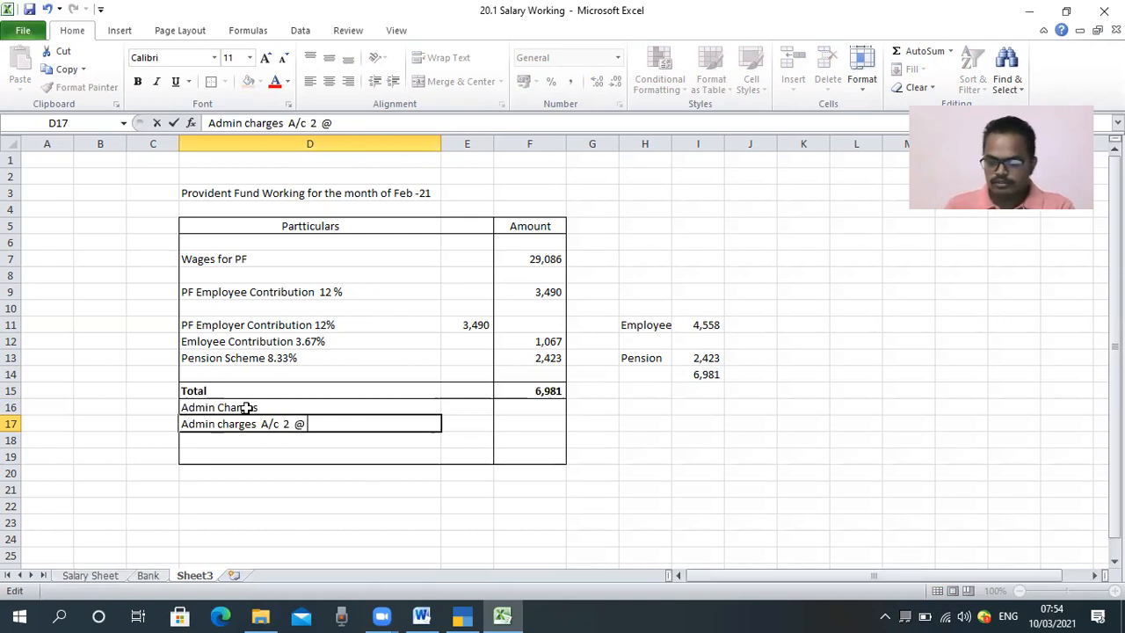
type(" 0.5")
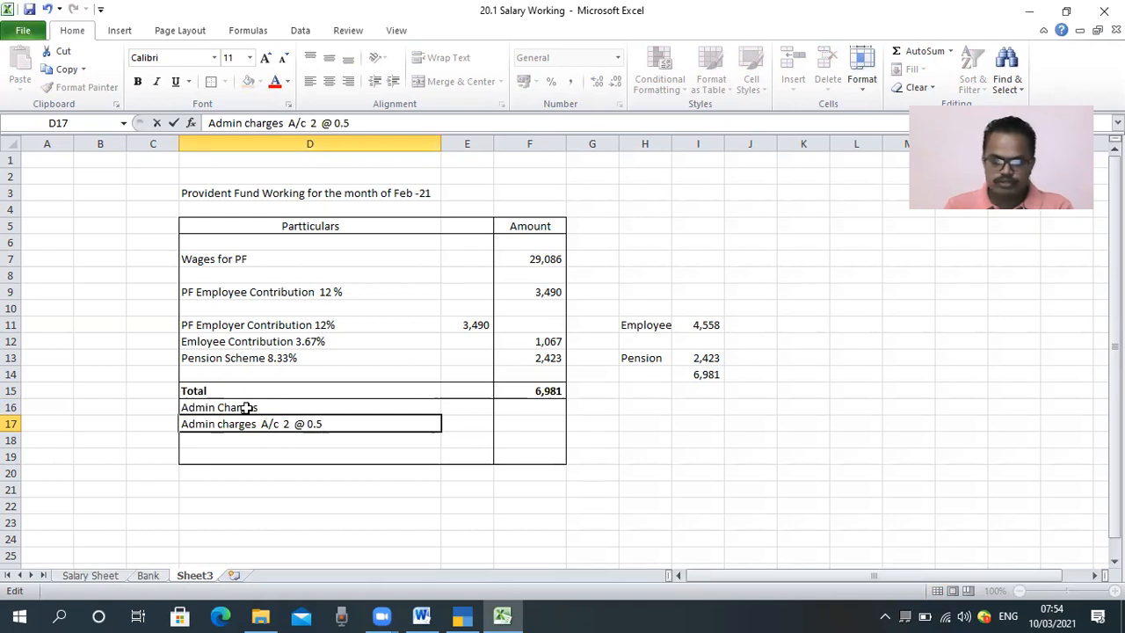
type("%")
key("Tab")
key("Tab")
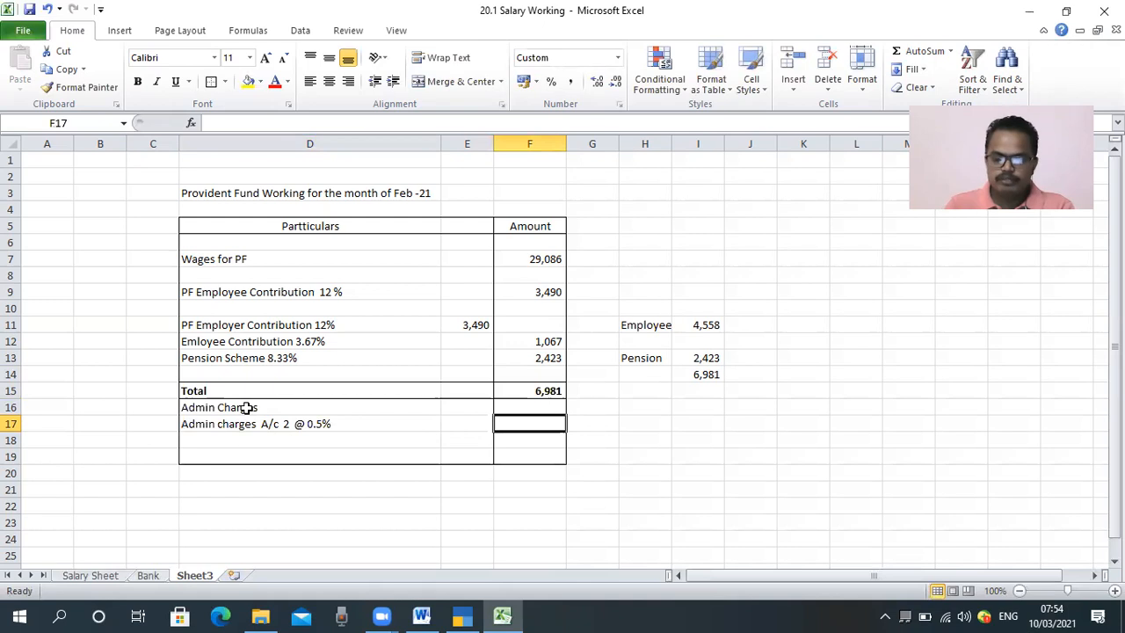
Step: Calculate the A/c 2 admin charges in F17 from the PF wages with the formula =F7*.5%
type("=")
key("Up")
key("Up")
key("Up")
key("Up")
key("Up")
key("Up")
key("Up")
key("Up")
key("Up")
key("Up")
type("*")
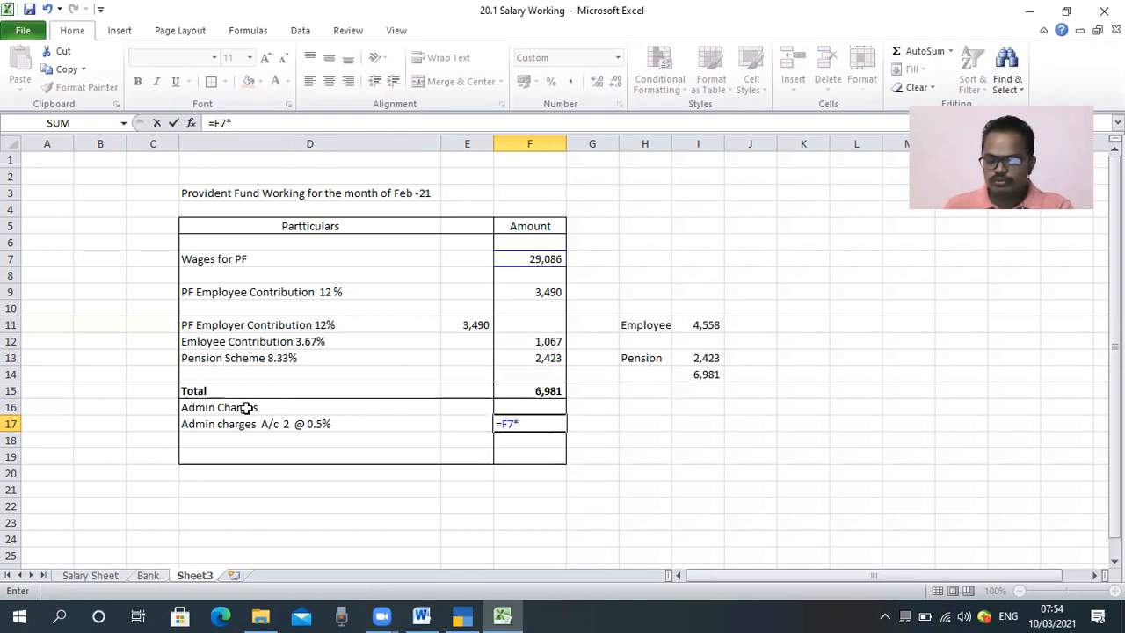
type(".5%")
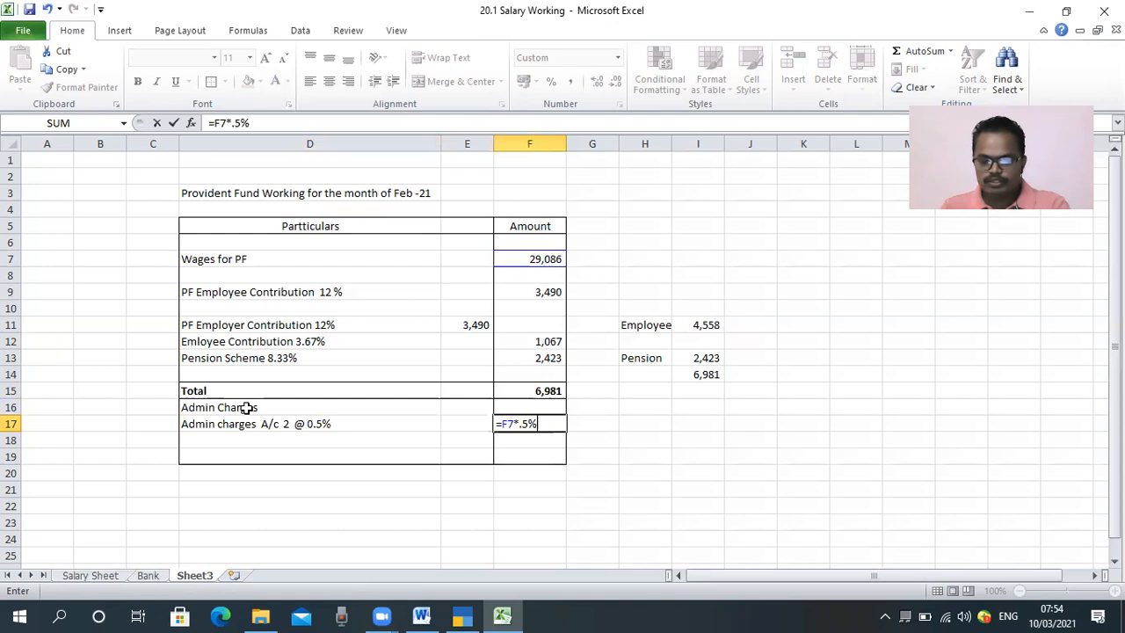
key("Return")
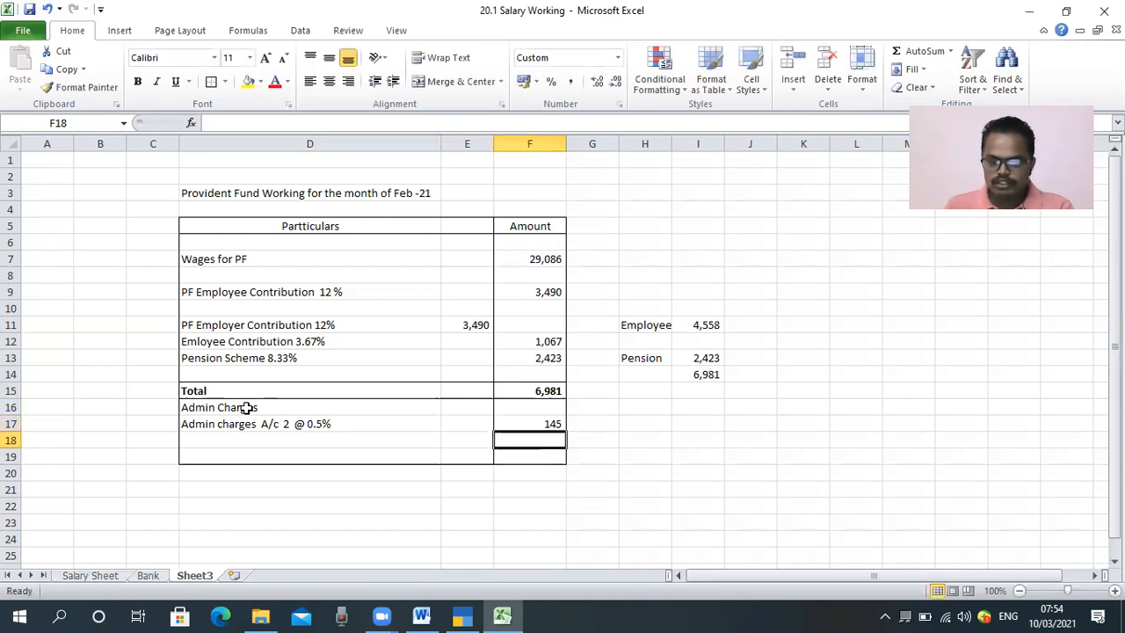
key("Up")
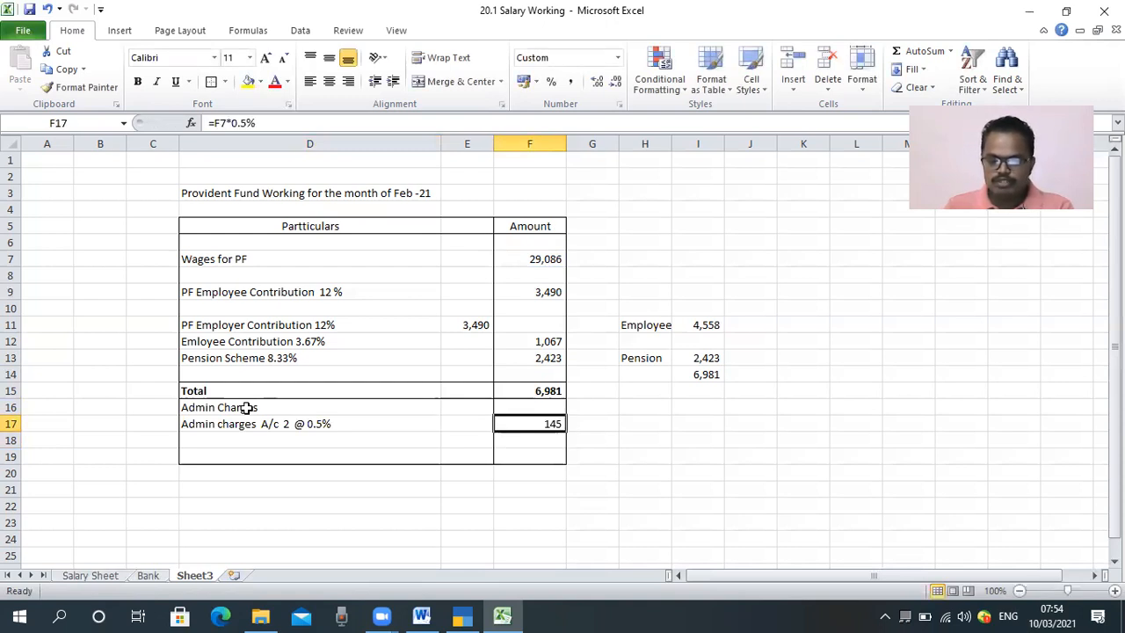
Step: Copy the A/c 2 admin charges label down to D18 and change it to "Admin charges A/c 21 @ 0.5%"
key("Down")
key("Down")
key("Left")
key("Left")
key("Up")
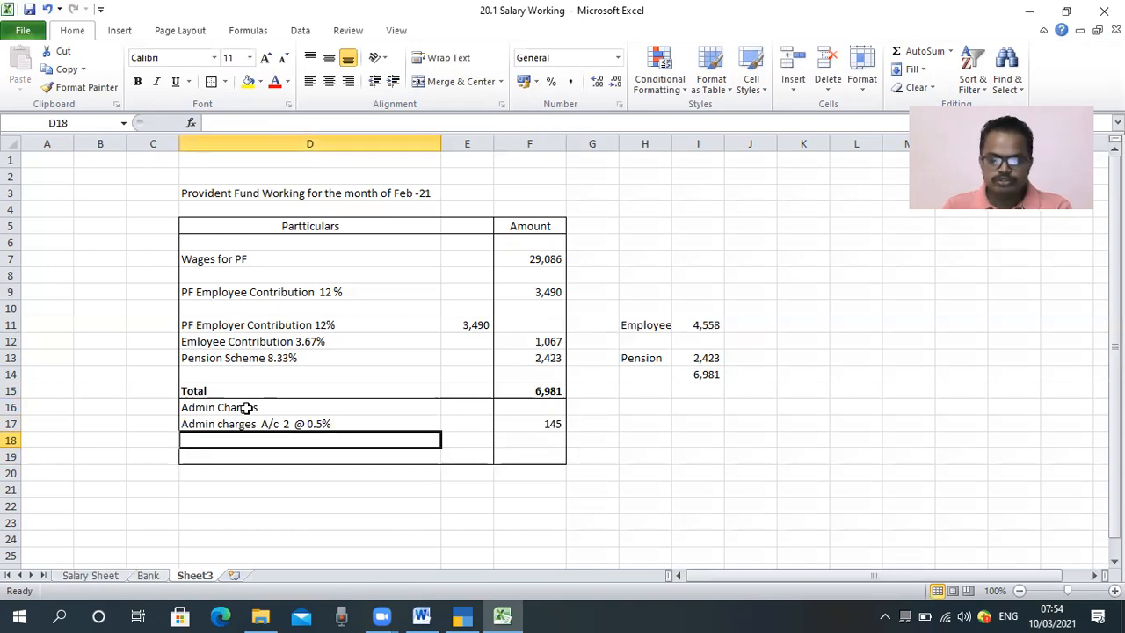
key("ctrl+d")
key("F2")
key("Left")
key("Left")
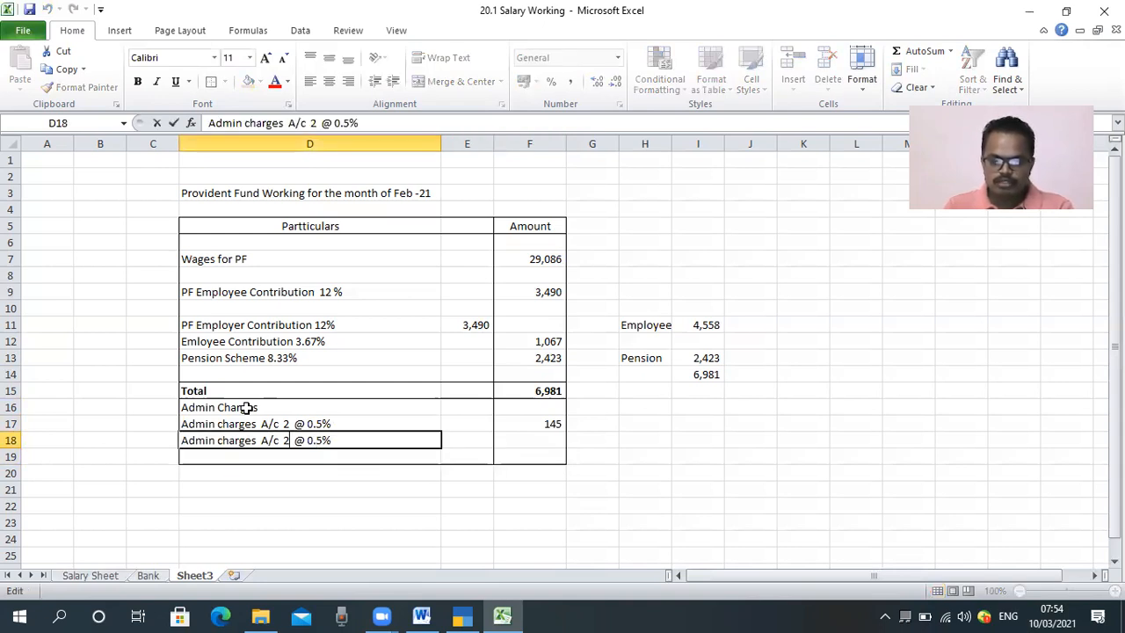
type("1")
key("Right")
key("Right")
key("Right")
key("Right")
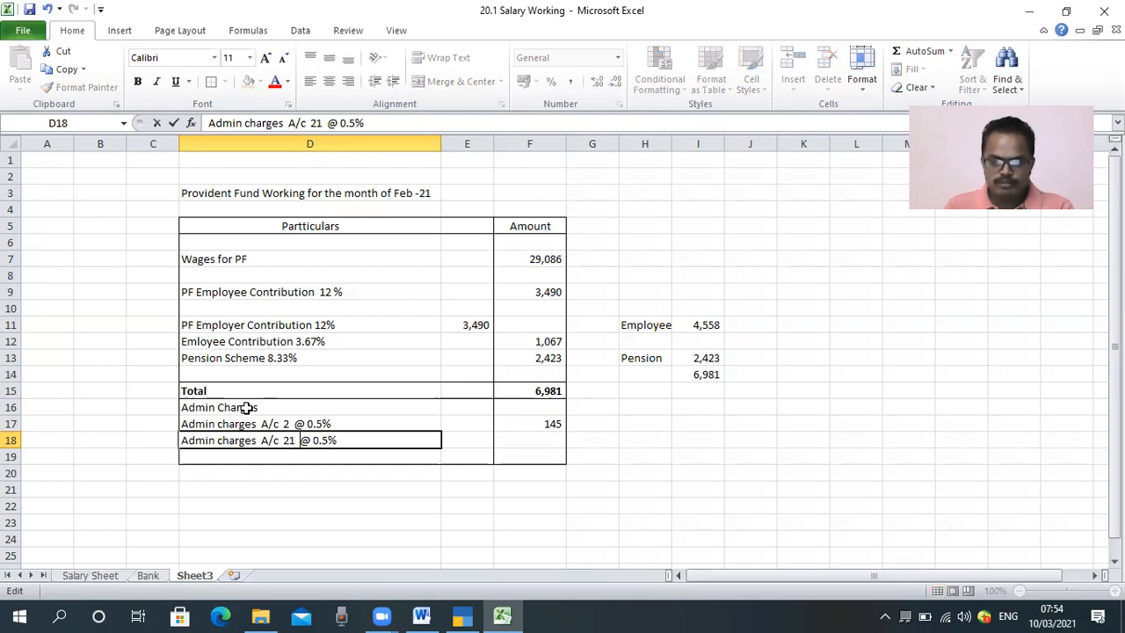
key("Right")
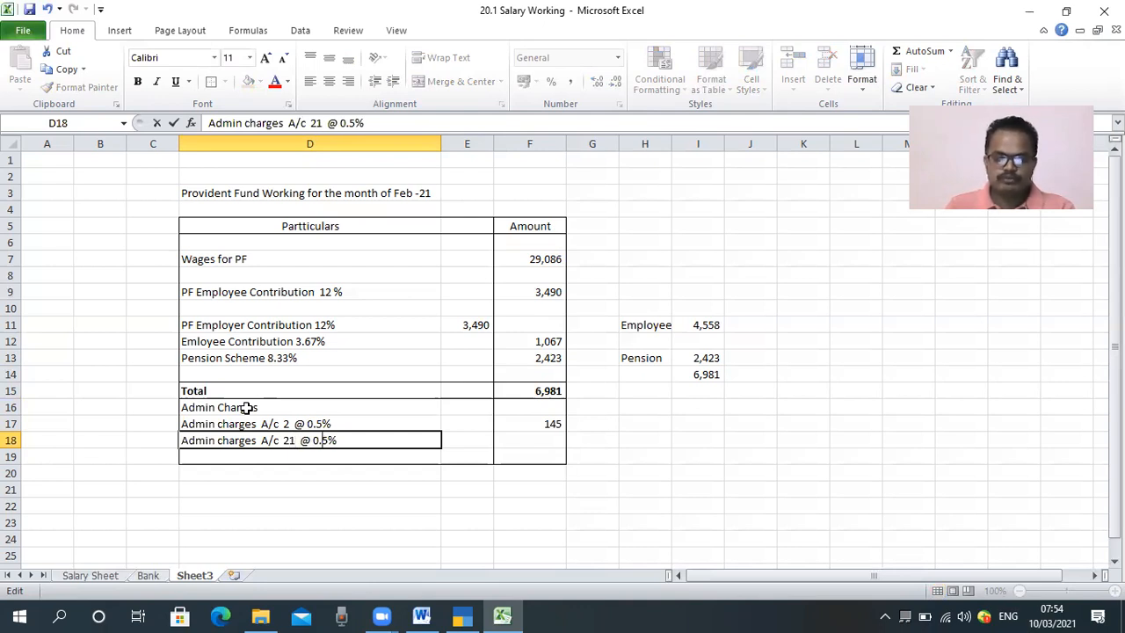
Step: Calculate the A/c 21 admin charges in F18 from the PF wages with the formula =F7*.5%
key("Tab")
key("Tab")
type("=")
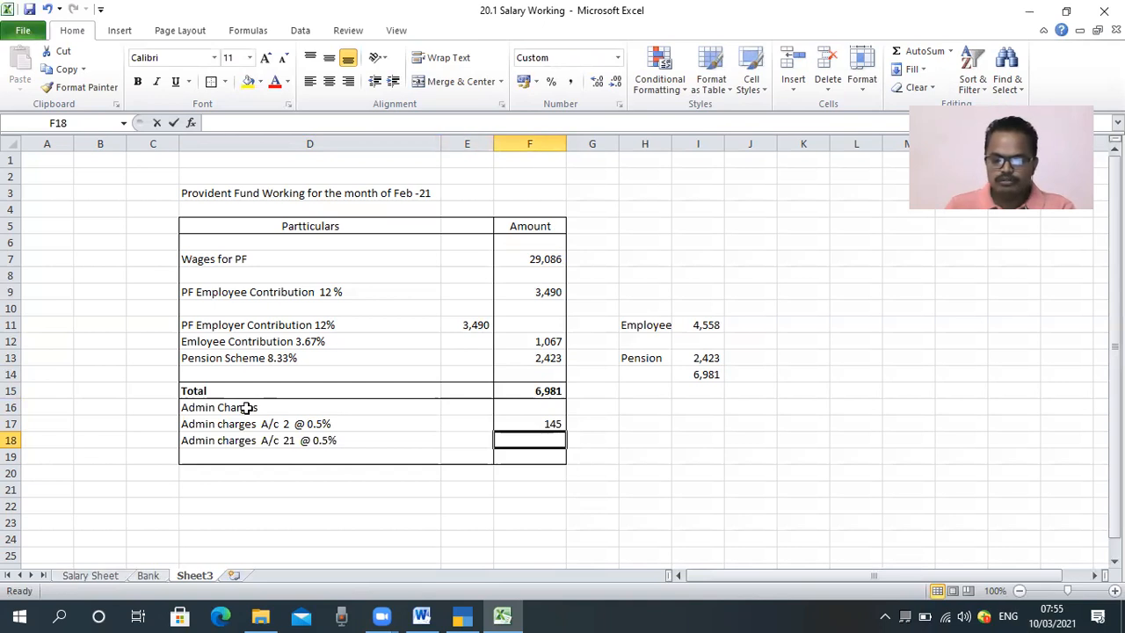
key("Up")
key("Up")
key("Up")
key("Up")
key("Up")
key("Up")
key("Up")
key("Up")
key("Up")
key("Up")
key("Up")
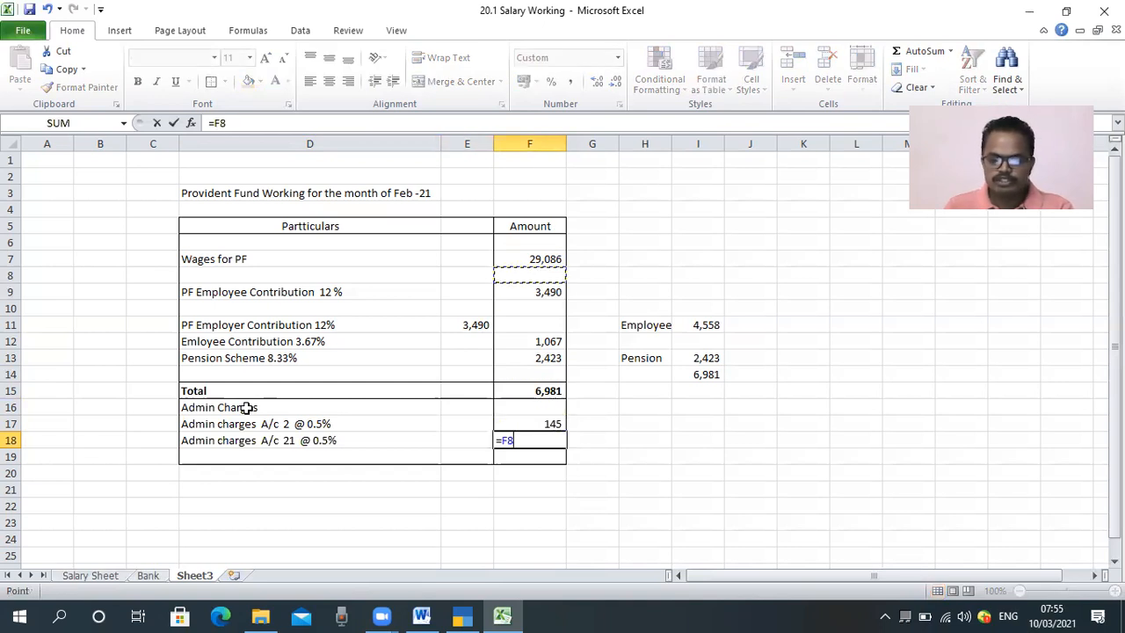
type("*")
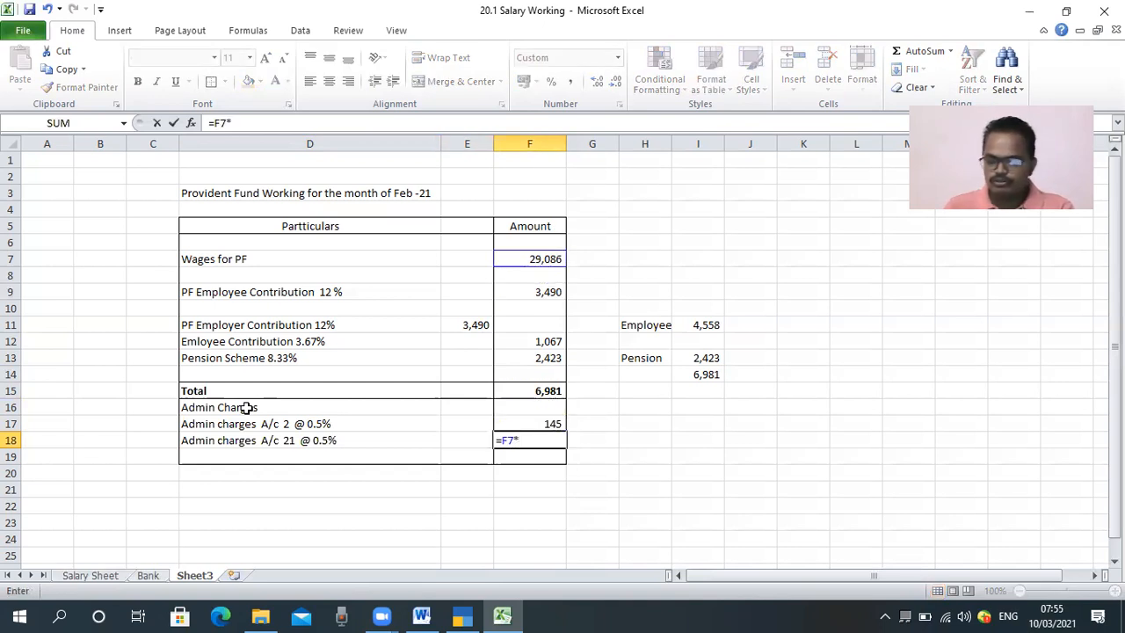
type(".5")
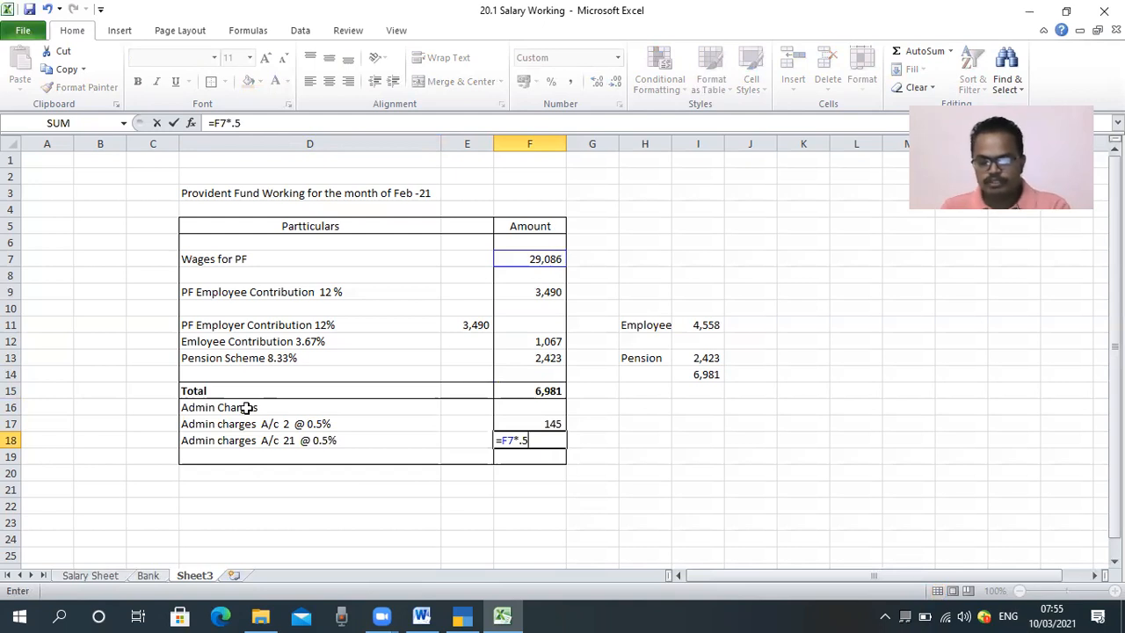
key("Return")
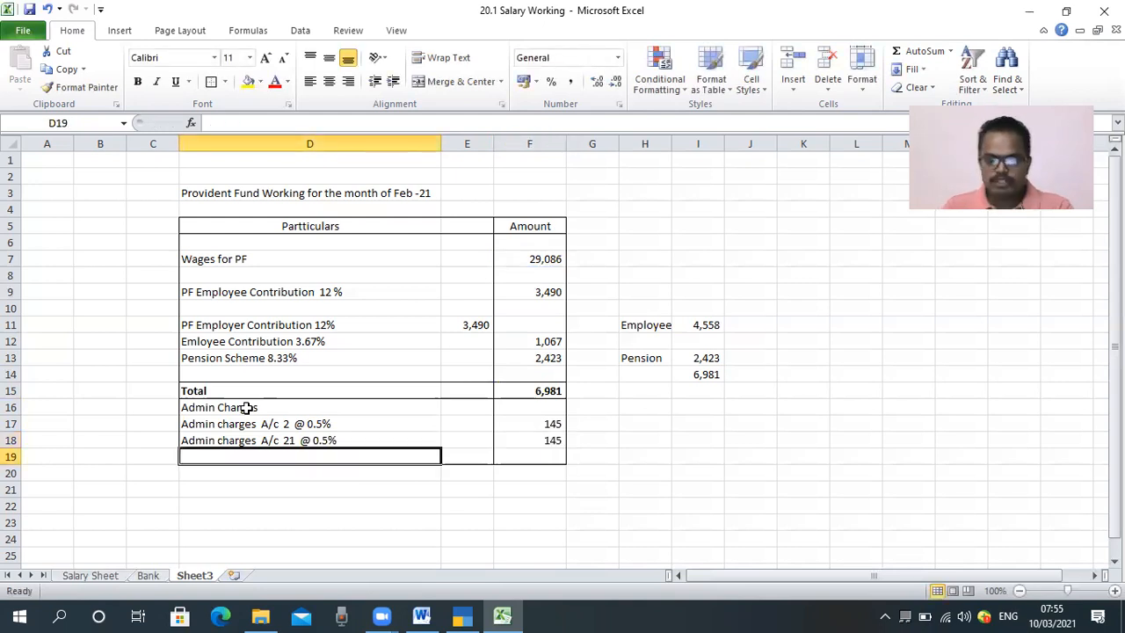
Step: Apply a border around the admin charges total row, D19:F19
key("Right")
key("Right")
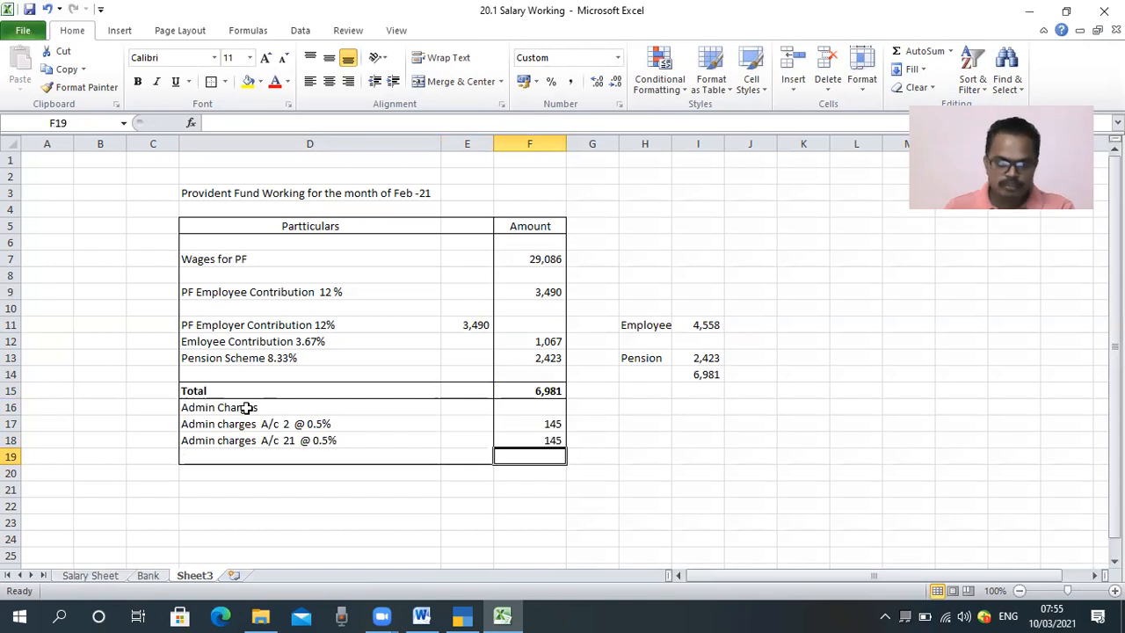
left_click_drag(209, 457, 520, 457)
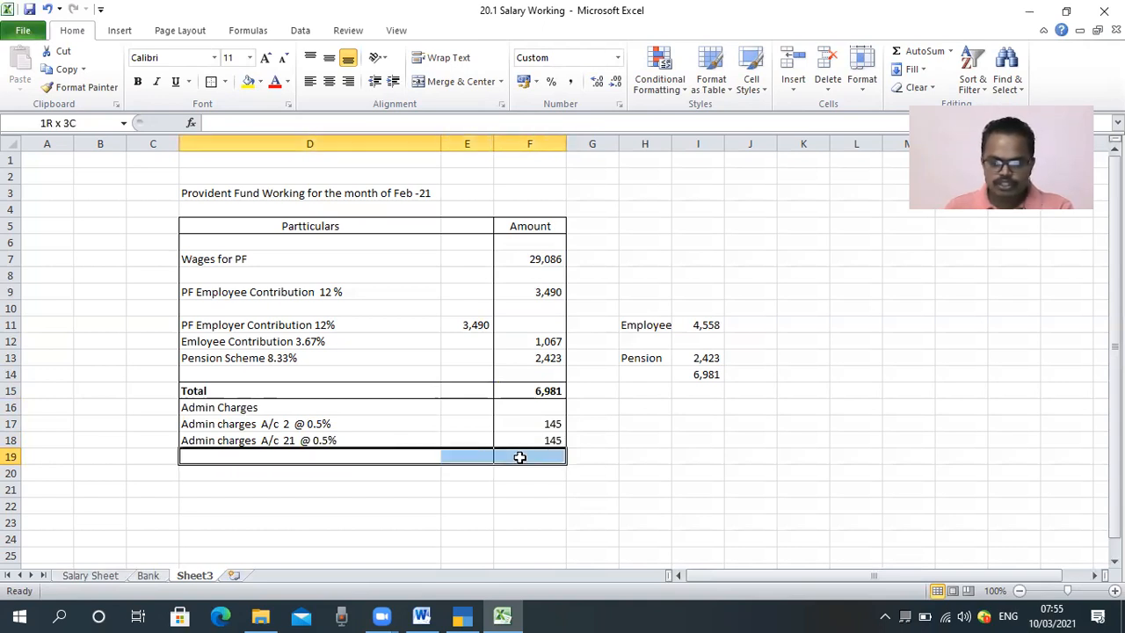
left_click(211, 82)
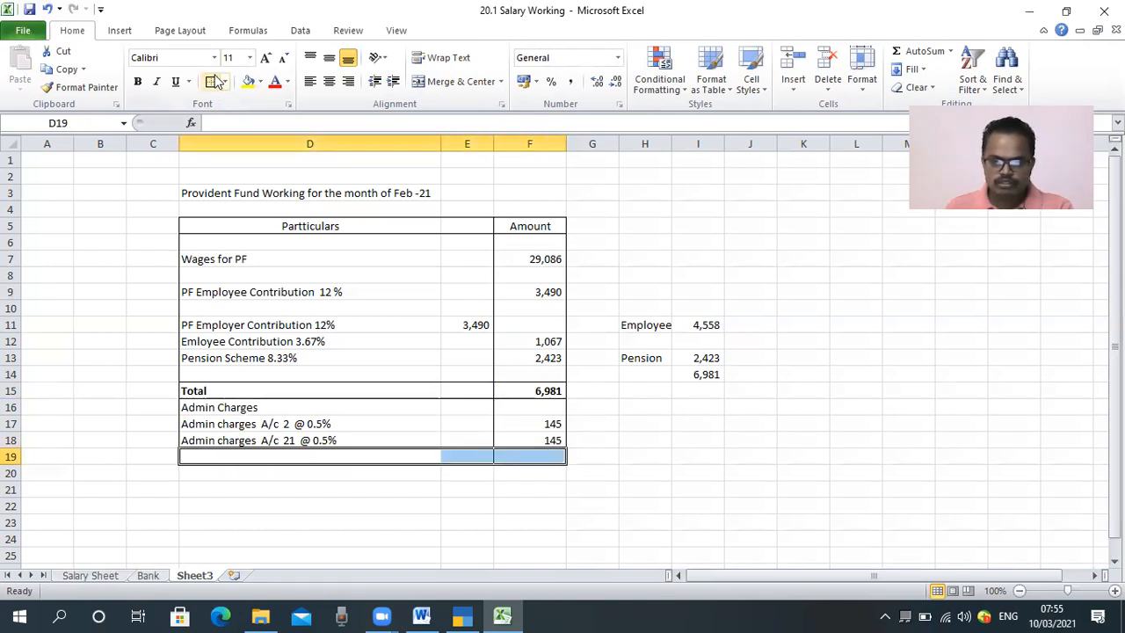
Step: Add the A/c 2 and A/c 21 admin charges in F19 with the formula =F17+F18
left_click(511, 457)
type("=")
key("Up")
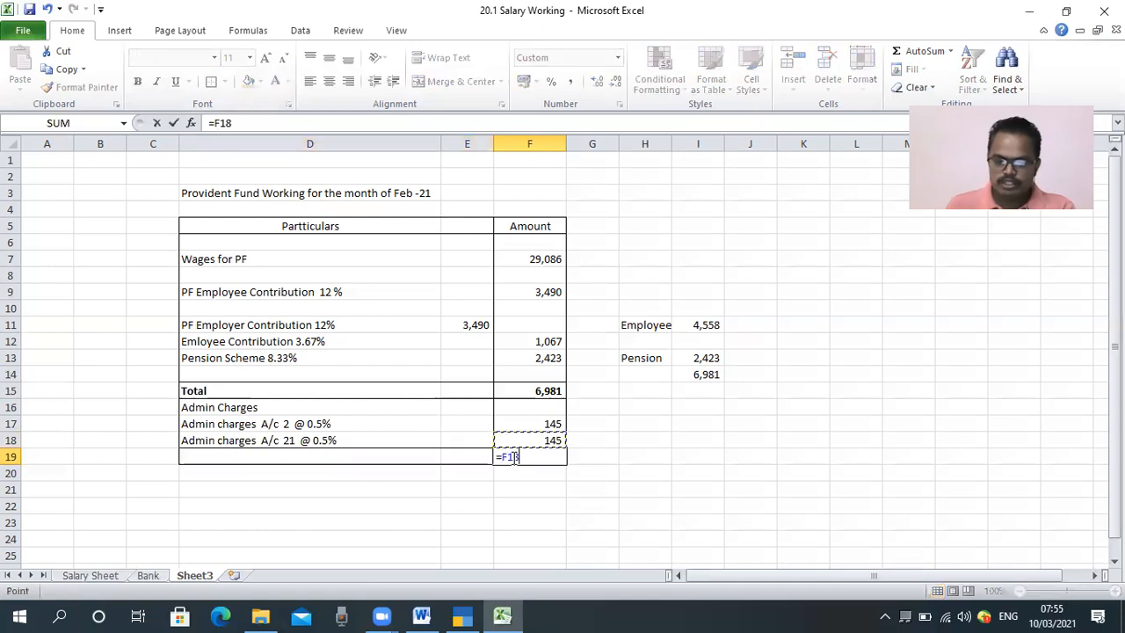
key("Up")
type("+")
key("Up")
key("Return")
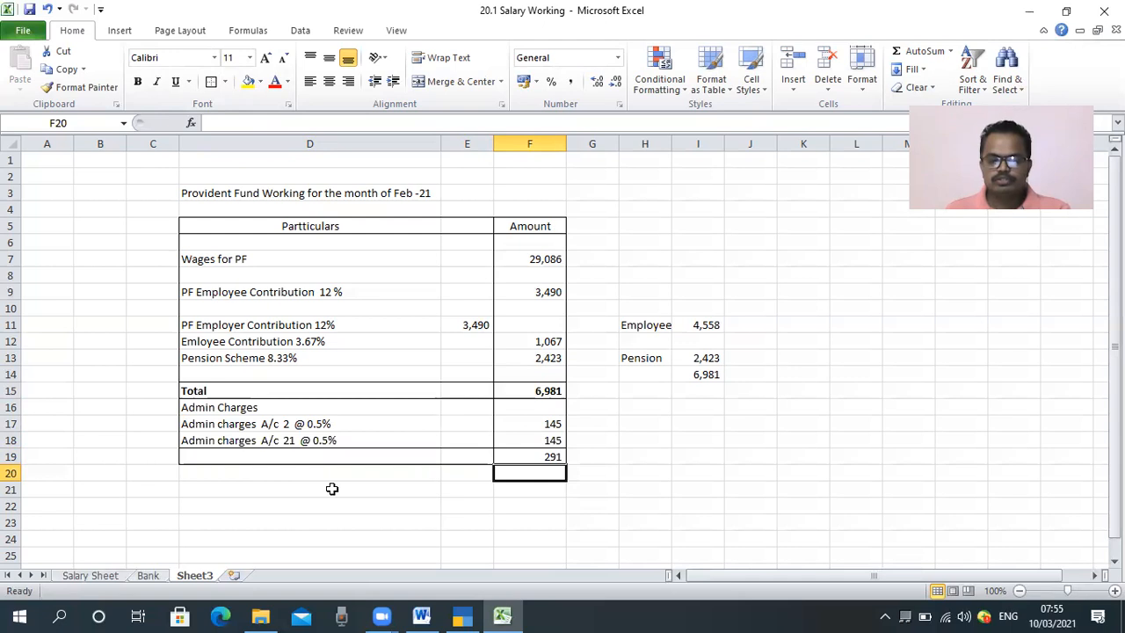
Step: Append the minimum charge note "Min Rs 500/-" to the A/c 2 admin charges label in D17
left_click(316, 424)
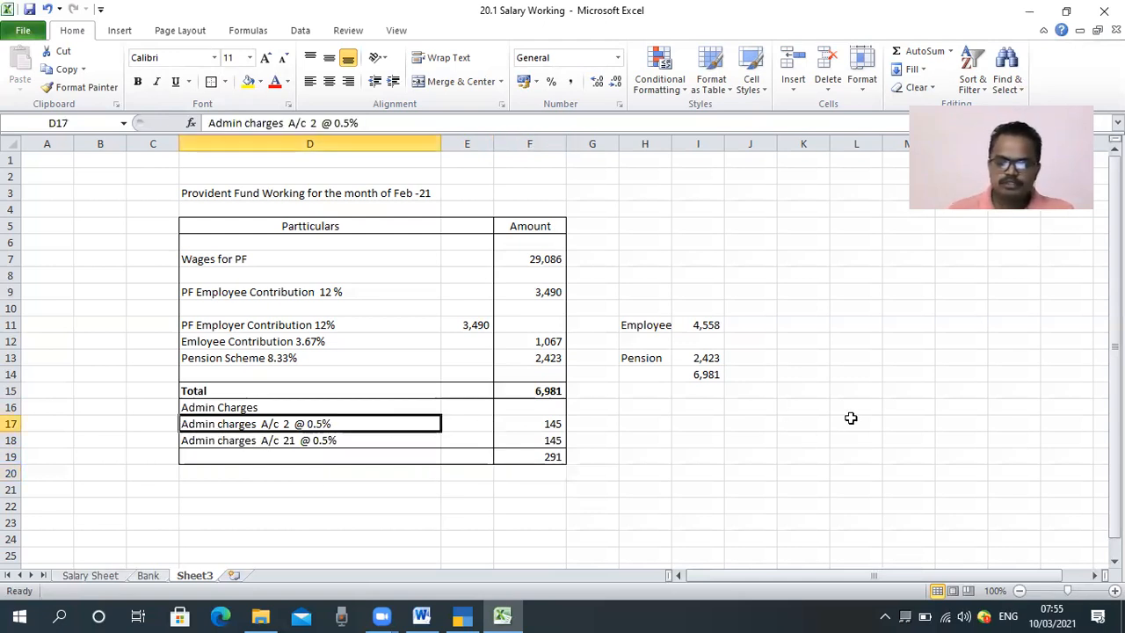
key("F2")
type("i")
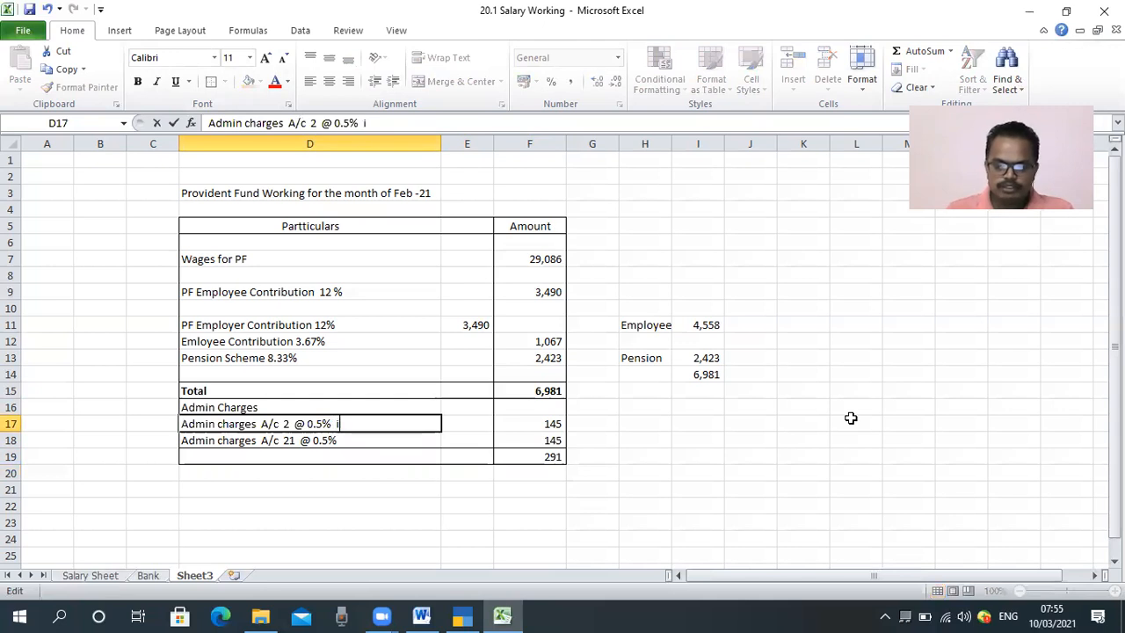
key("BackSpace")
type("Min")
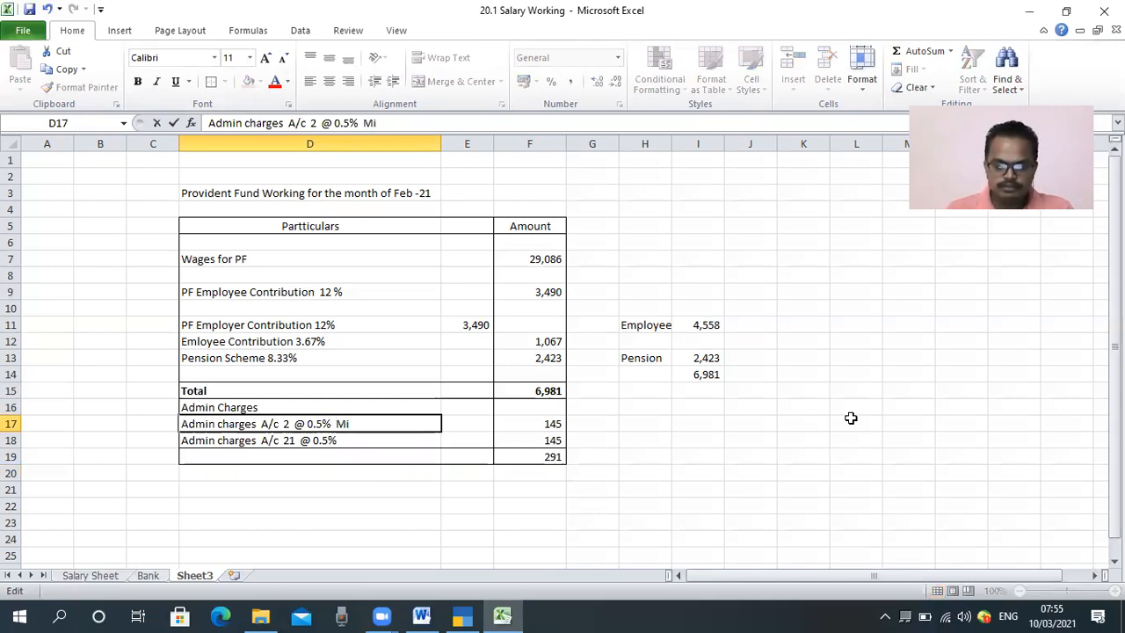
type("  Rs")
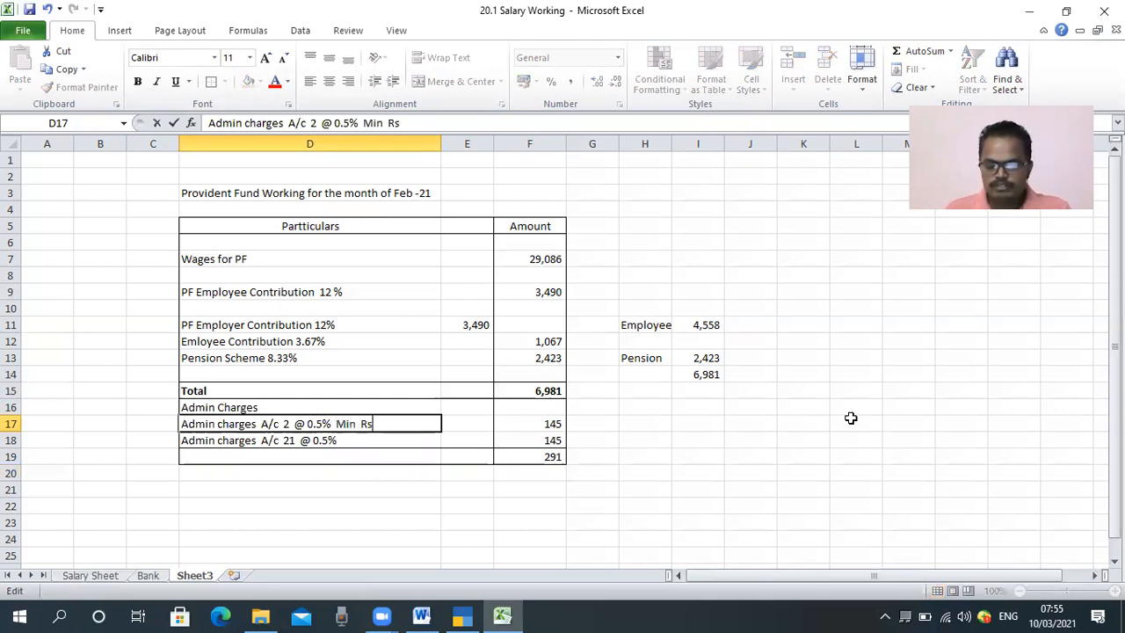
type(" 500")
key("Return")
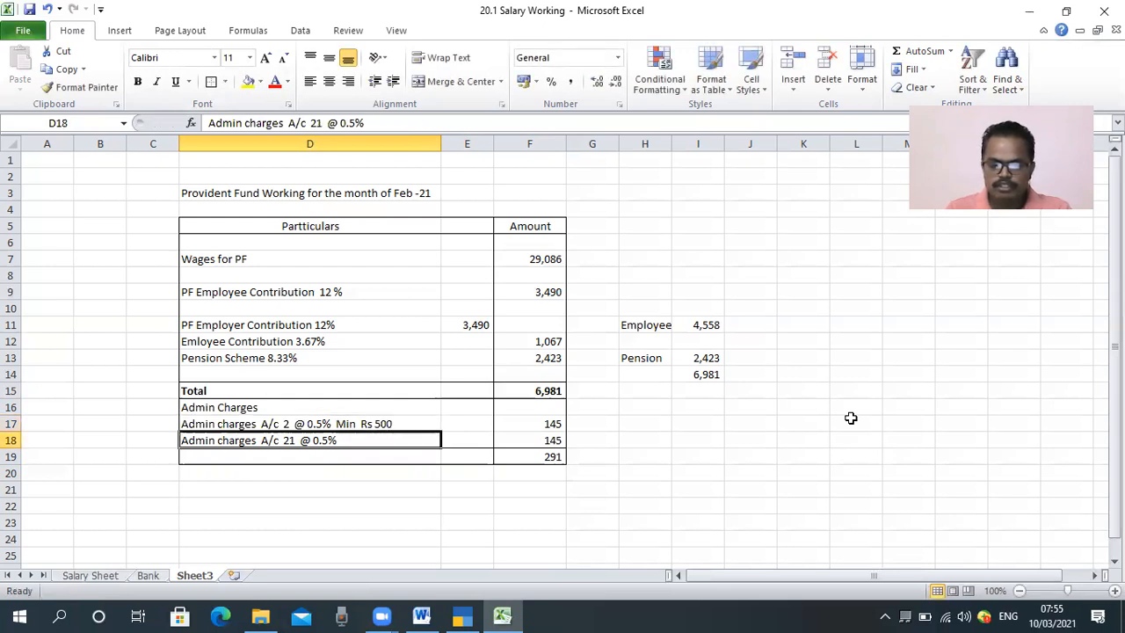
key("Up")
key("F2")
type("/-")
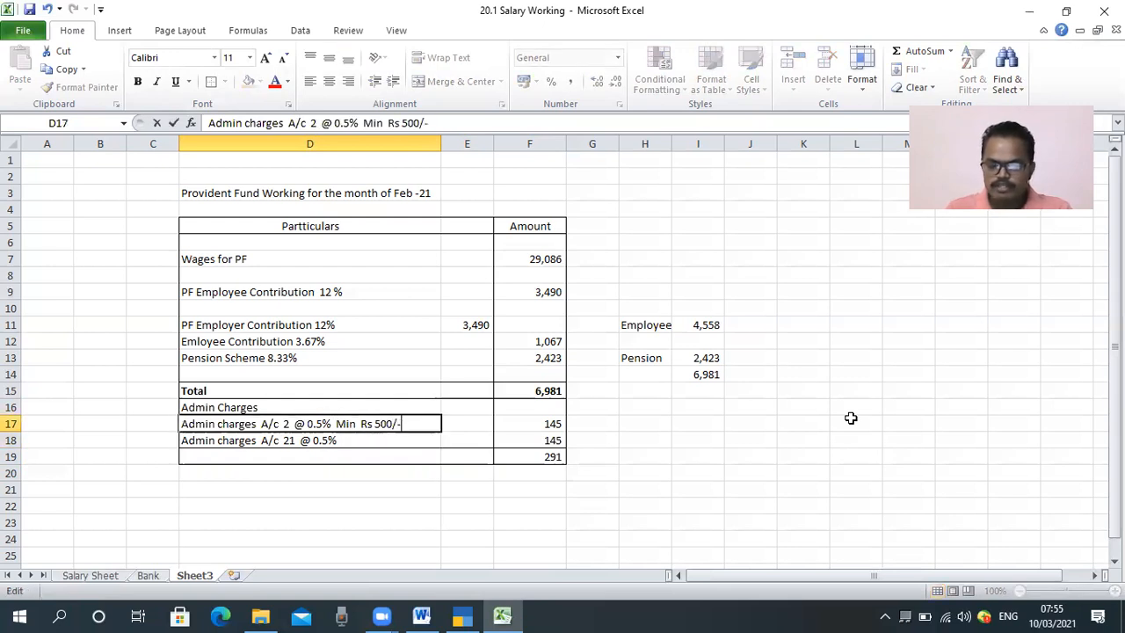
left_click(661, 476)
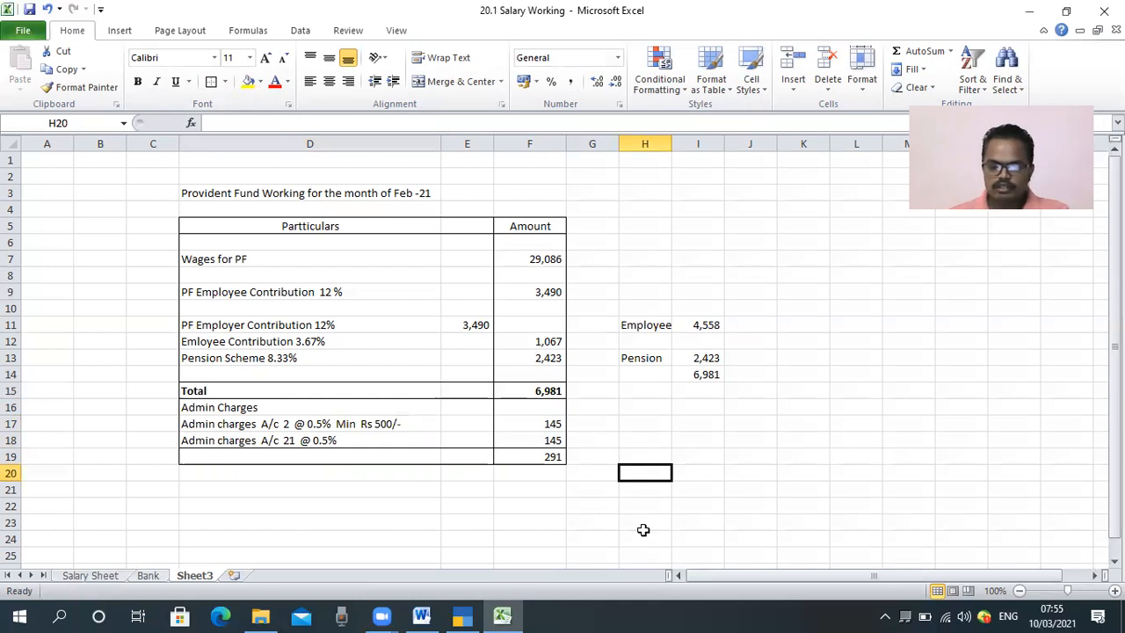
left_click_drag(496, 415, 576, 431)
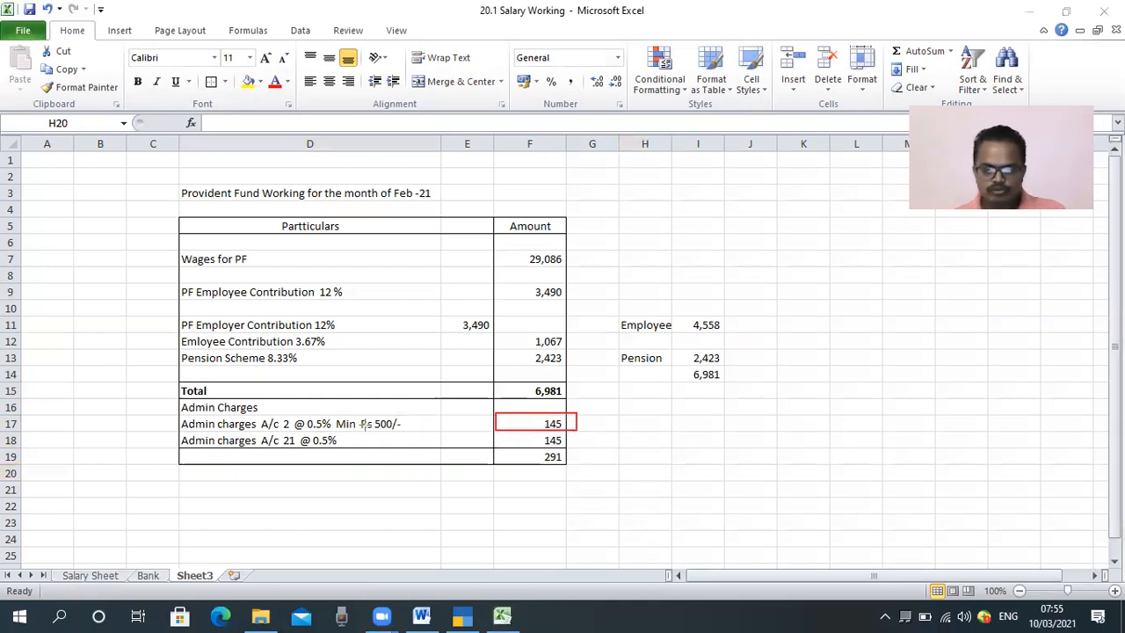
mouse_move(401, 416)
left_mouse_down()
mouse_move(342, 436)
mouse_move(179, 436)
left_mouse_up()
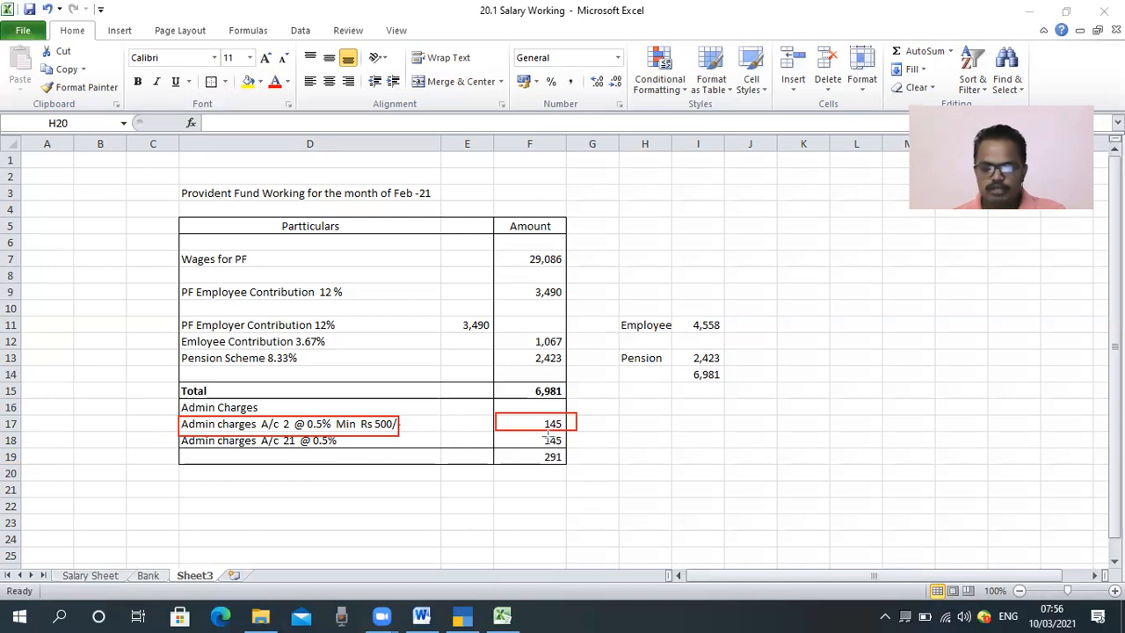
left_click_drag(460, 484, 582, 492)
left_click(332, 513)
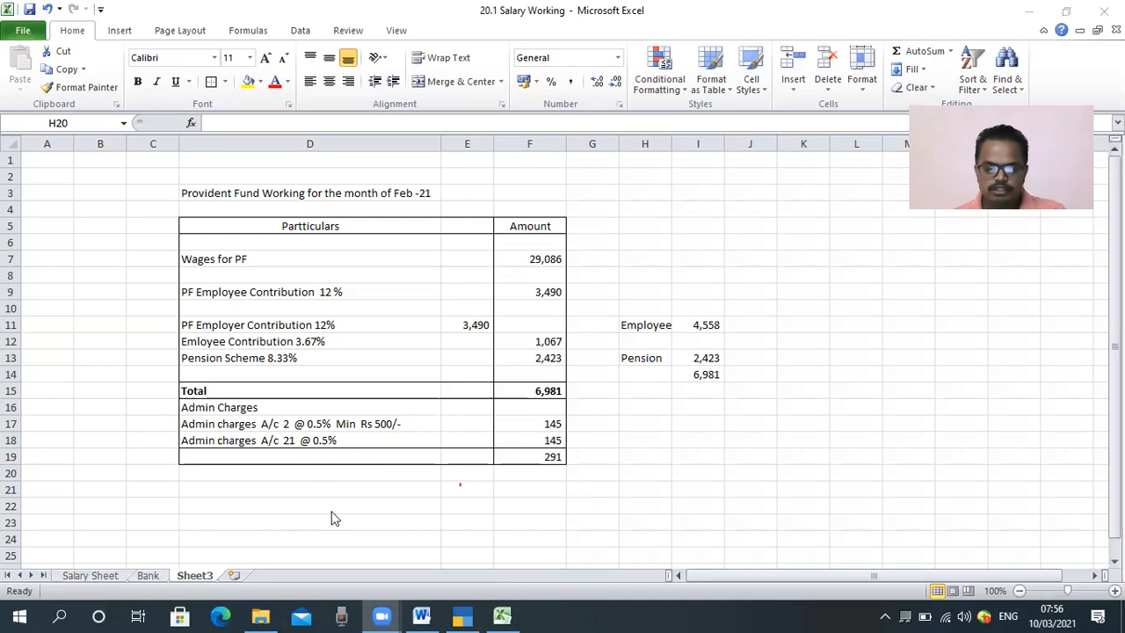
Step: Replace the A/c 2 admin charges formula in F17 with the minimum amount 500
left_click(525, 429)
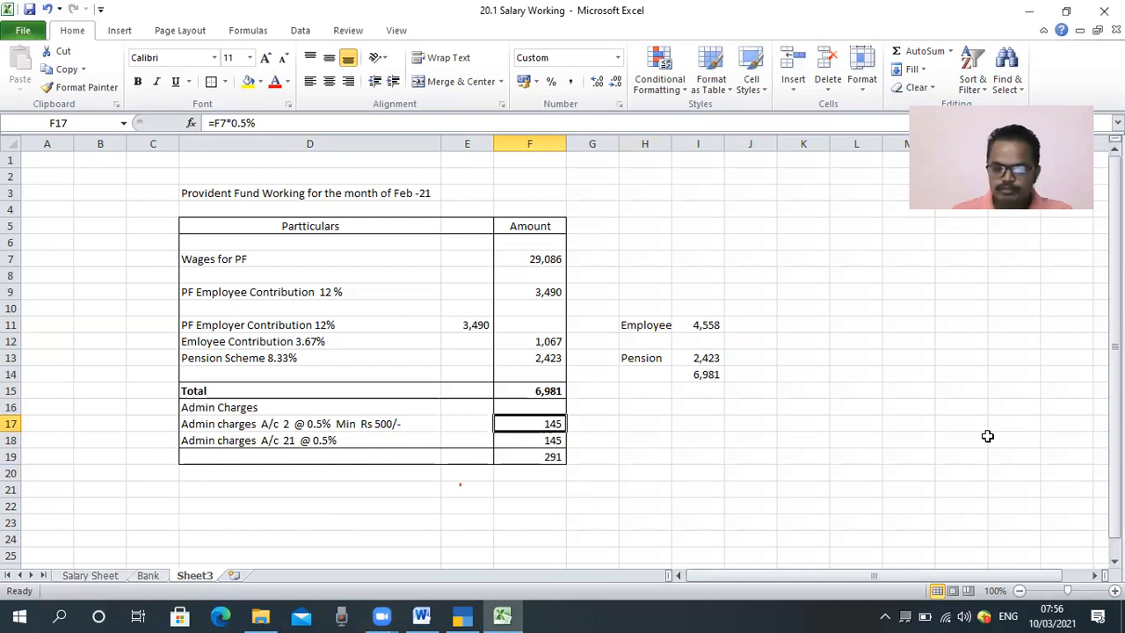
type("500")
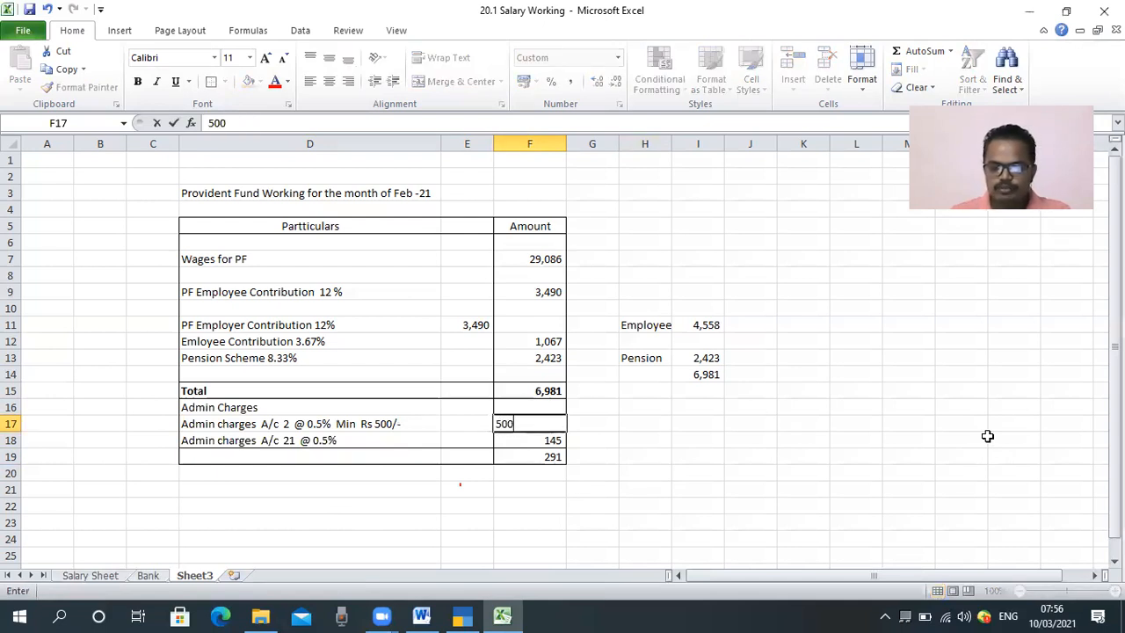
key("Return")
Step: Enter the label "Total Admin Charges" in cell D19
key("Down")
key("Down")
key("Left")
key("Up")
key("Left")
type("Total")
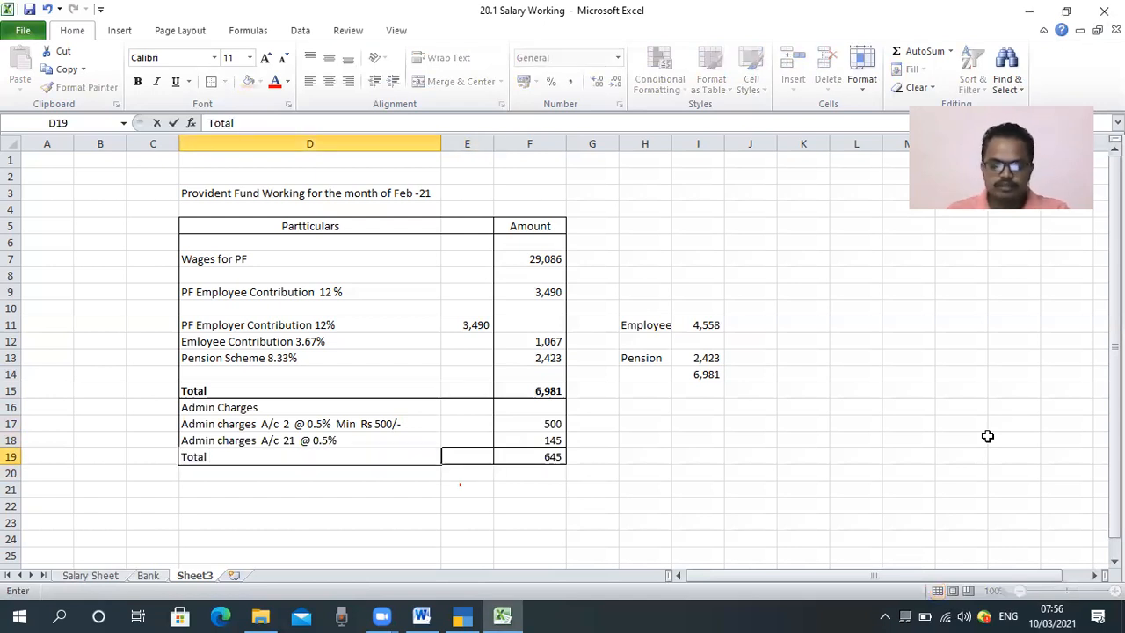
type(" Admin ")
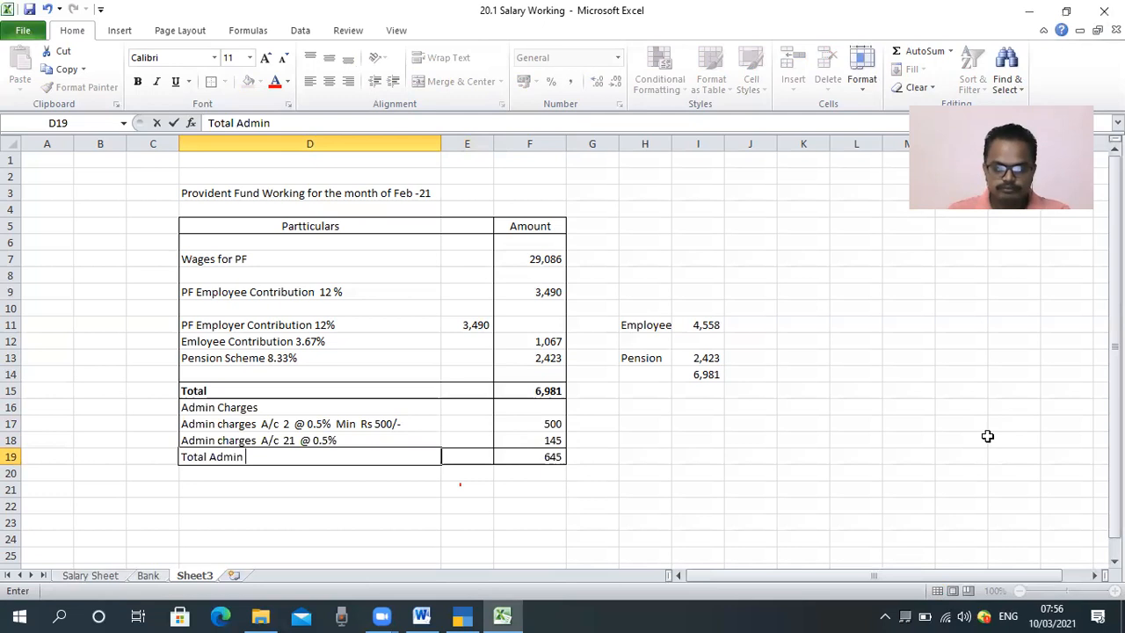
type("Charges")
key("Return")
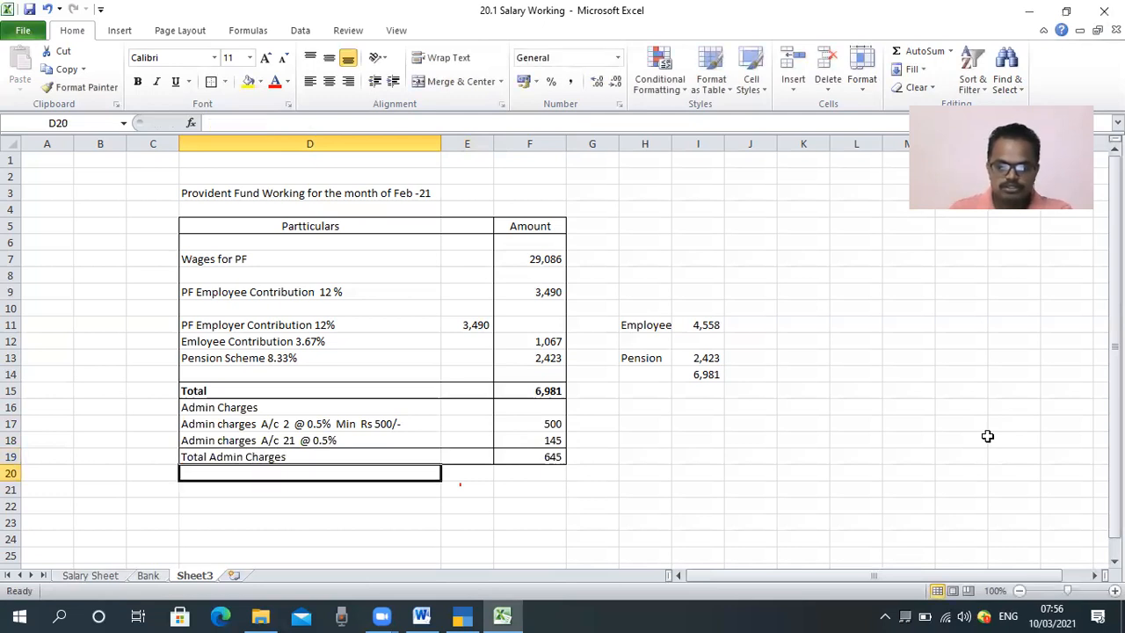
Step: Make the Total Admin Charges row, D19:F19, bold
key("Up")
key("shift+Right")
key("shift+Right")
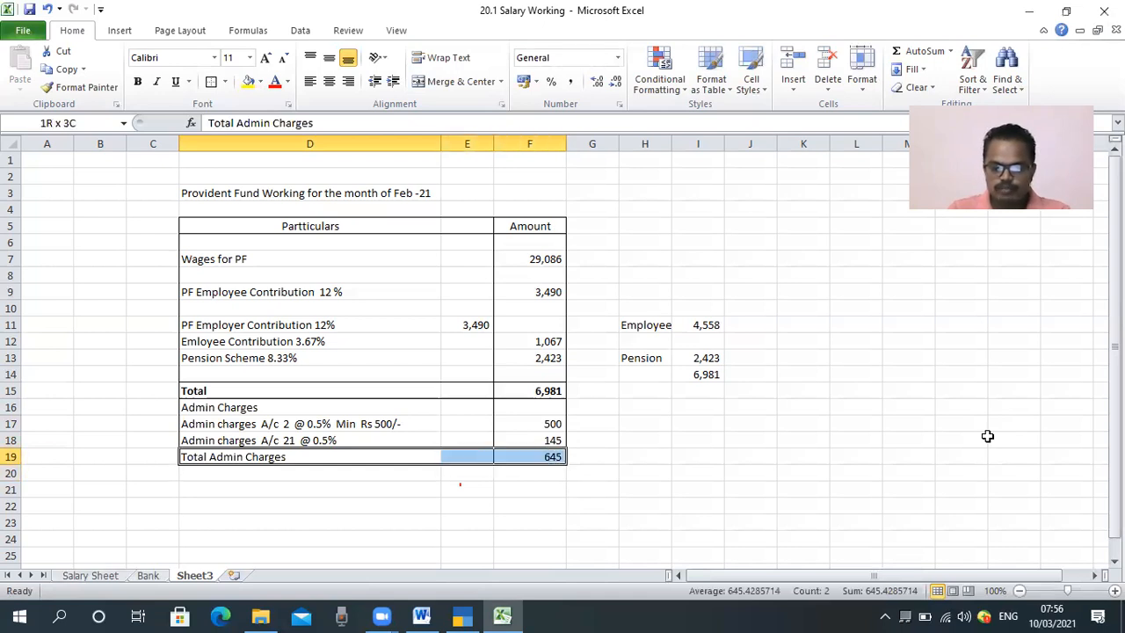
key("ctrl+b")
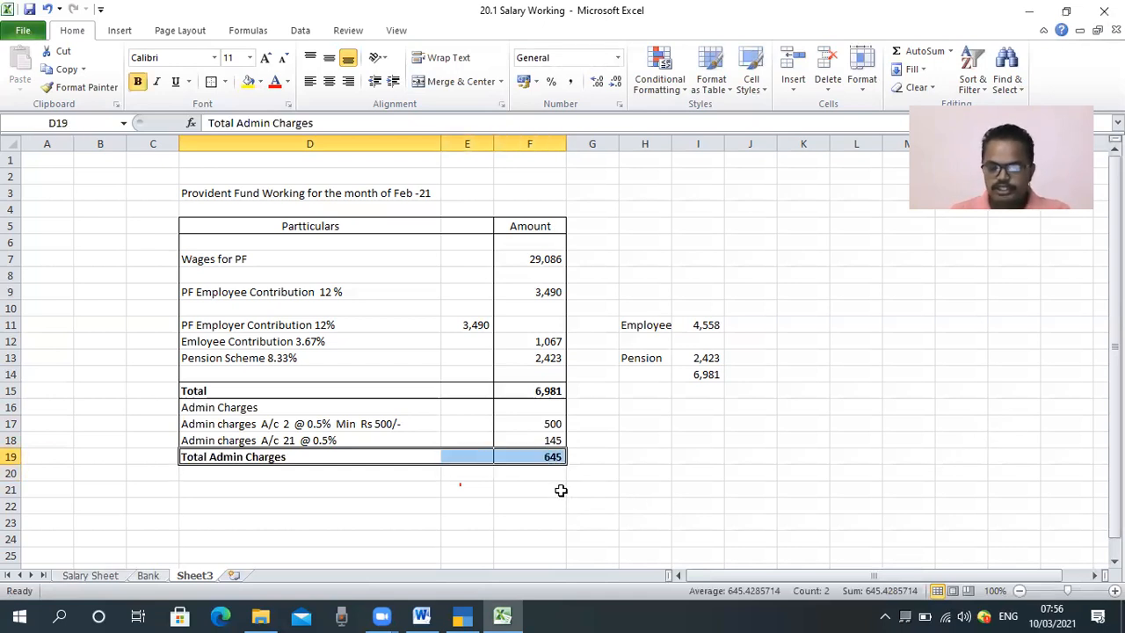
Step: Enter the label "Total PF Amount payable" in cell D21 below the table
left_click(340, 491)
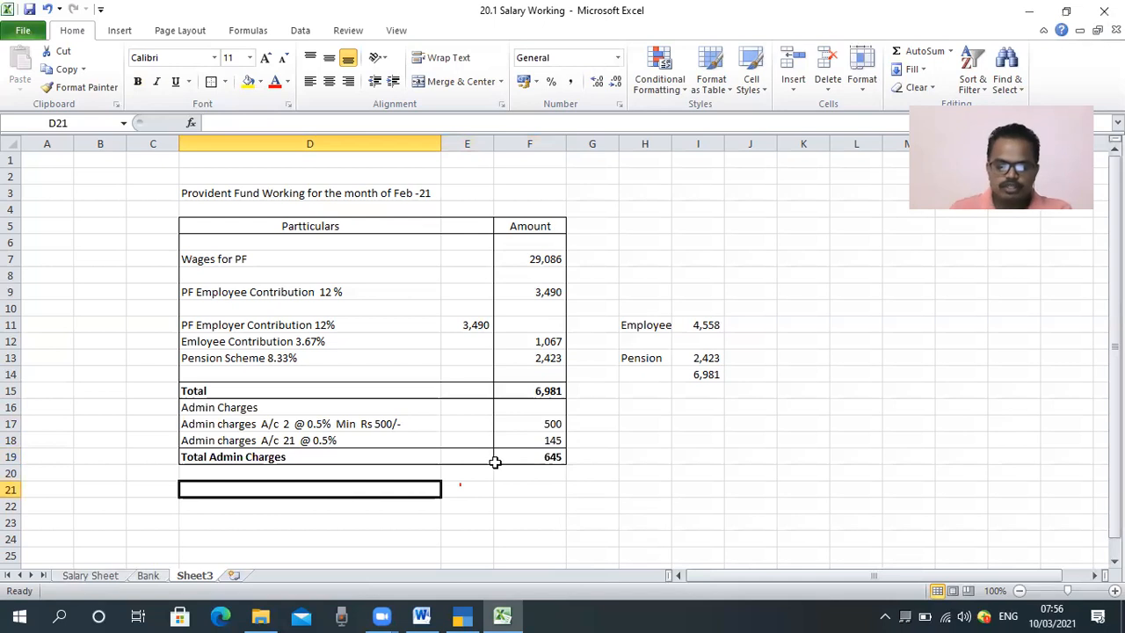
type("Total PF Am")
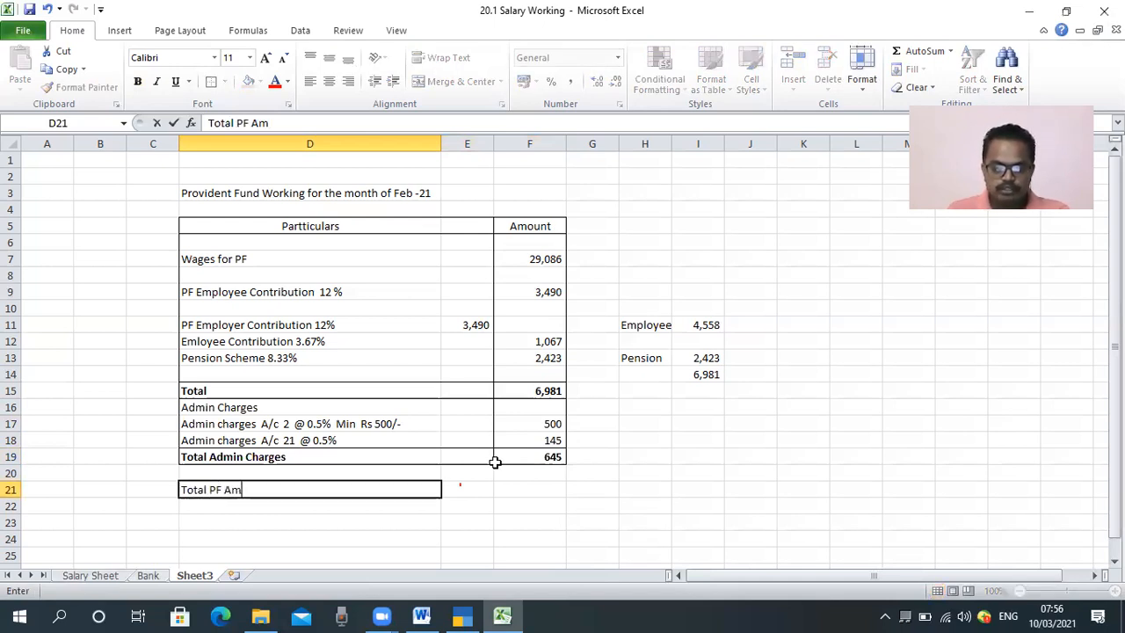
type("ount payab")
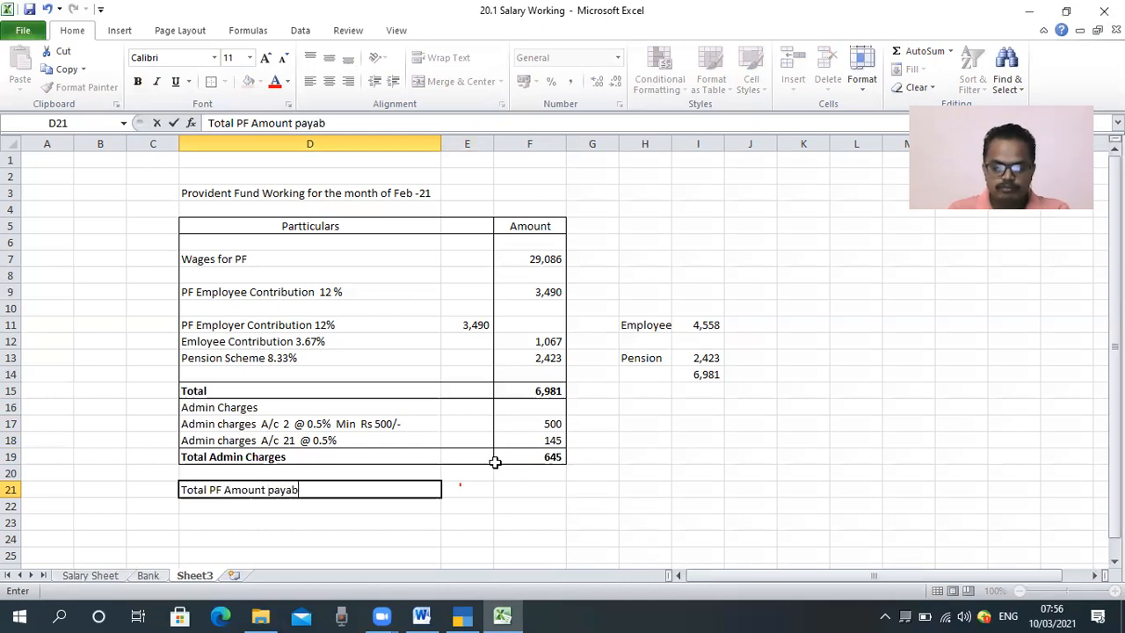
type("le")
key("Tab")
key("Tab")
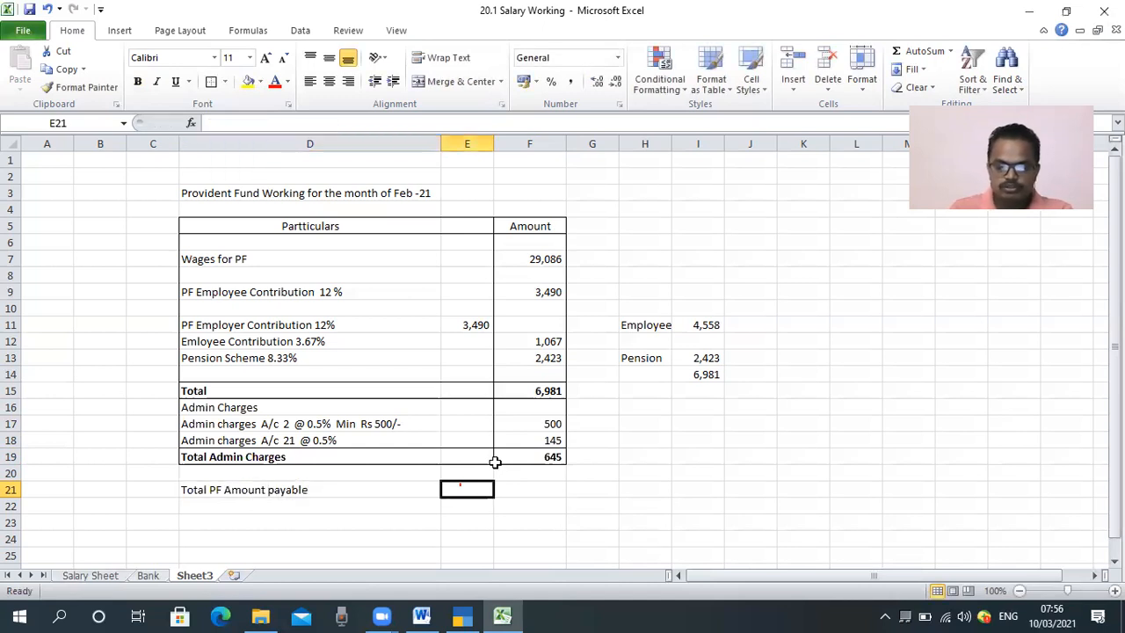
Step: Calculate the total PF amount payable in F21 with the formula =F15+F19, adding the contribution total and the total admin charges
type("=")
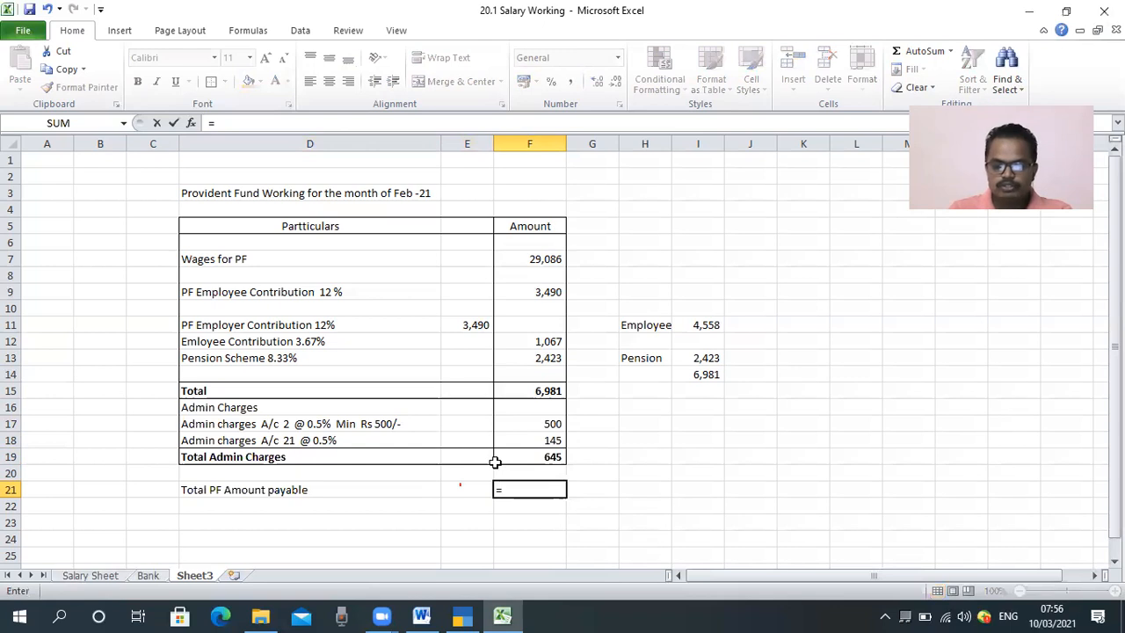
left_click(526, 390)
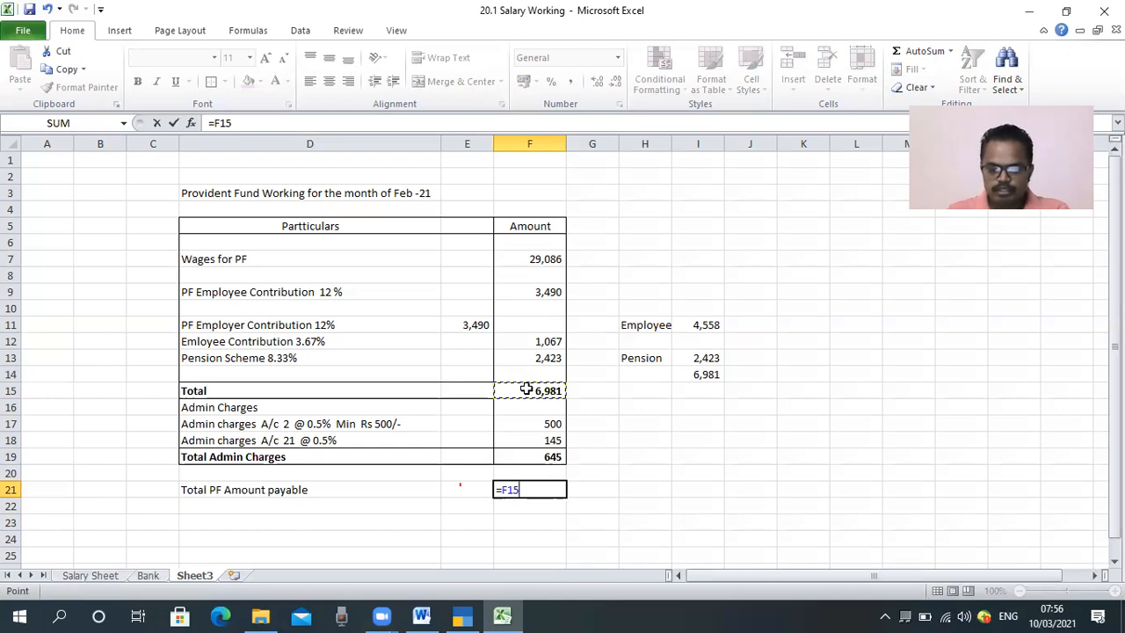
type("+")
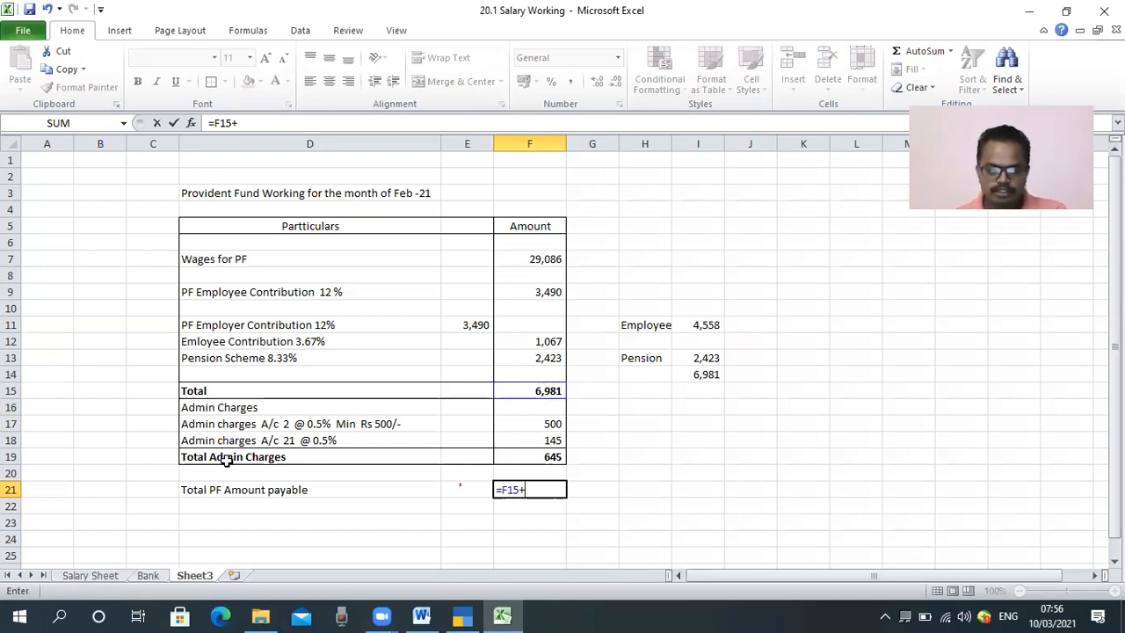
left_click(530, 457)
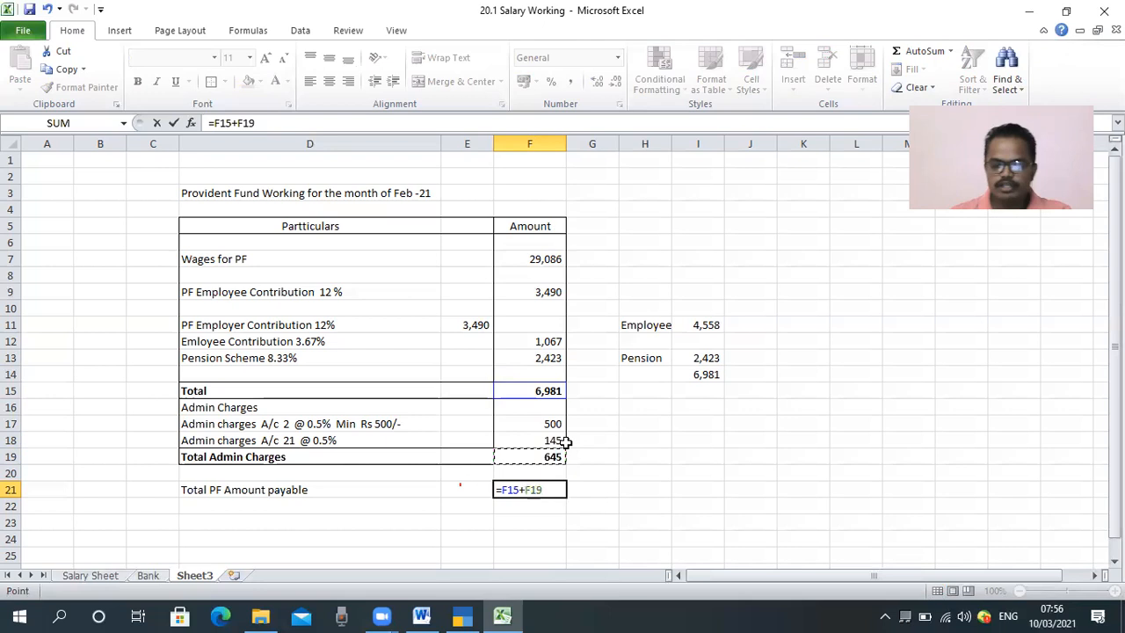
key("Return")
key("Up")
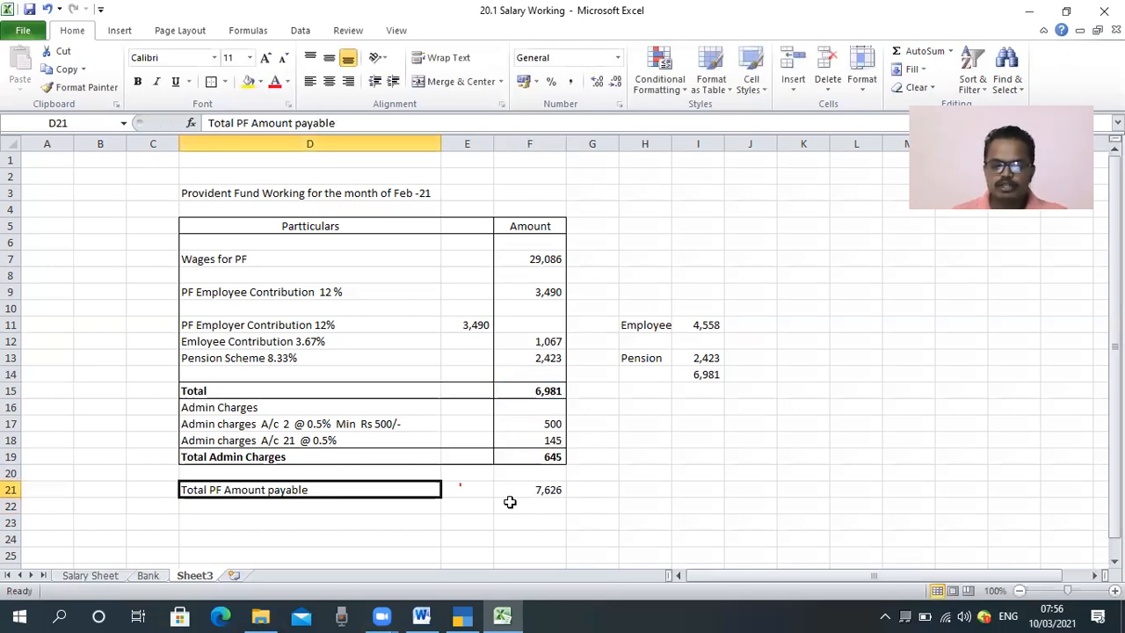
Step: Add outside borders around D20:F21, the Total PF Amount payable row D21:F21, and the amount cells F20:F21
left_click_drag(255, 473, 535, 492)
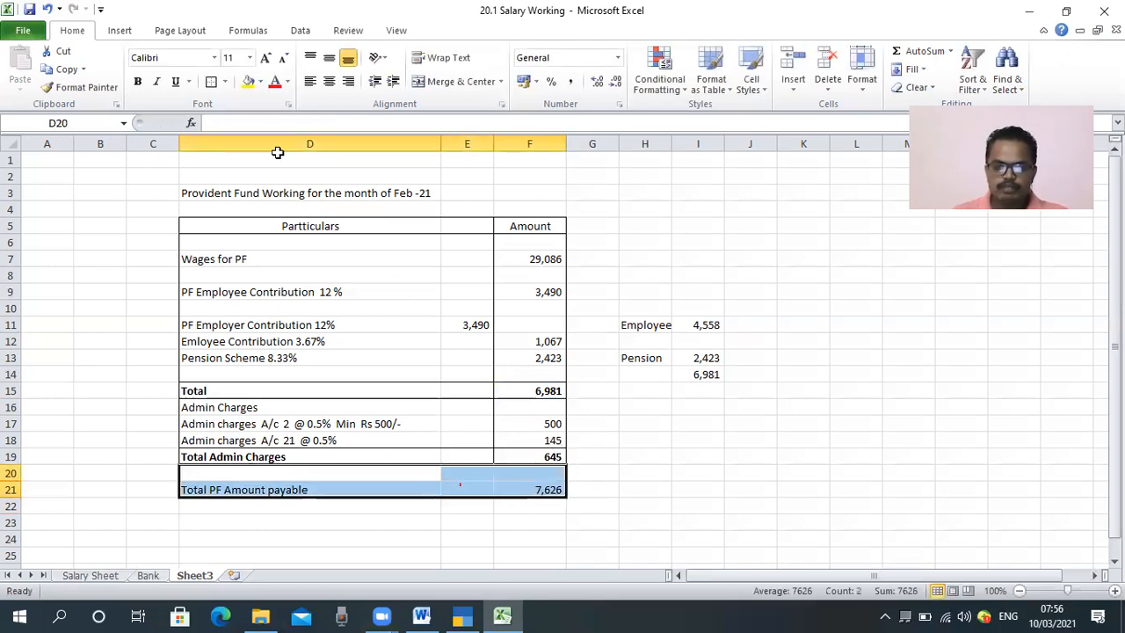
left_click(211, 85)
left_click(442, 479)
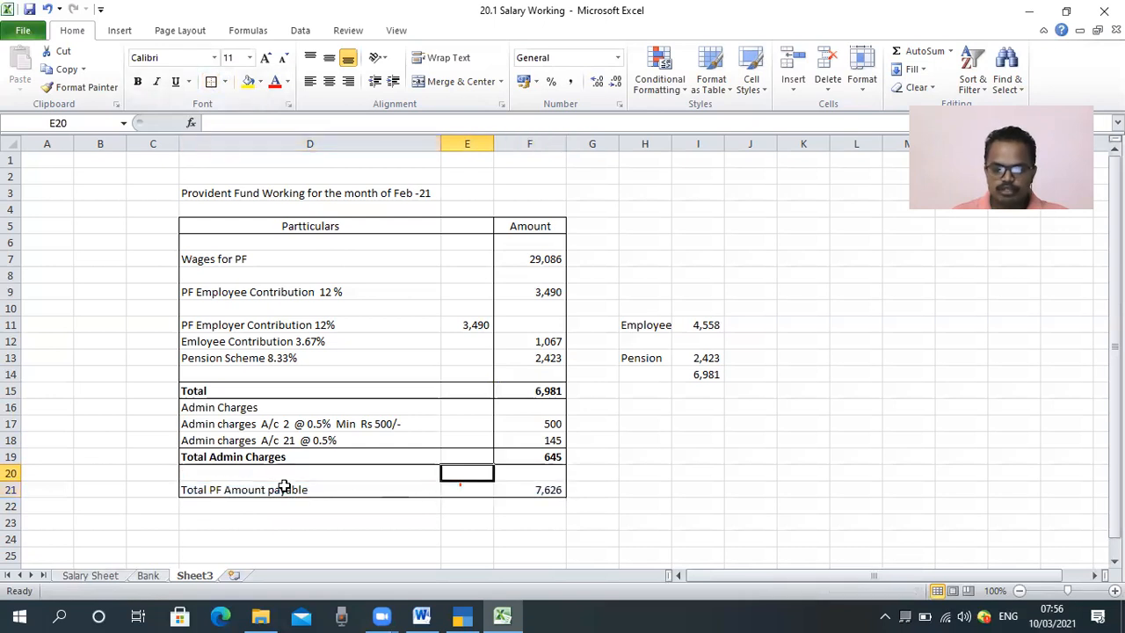
left_click(277, 484)
left_click(527, 489, "shift")
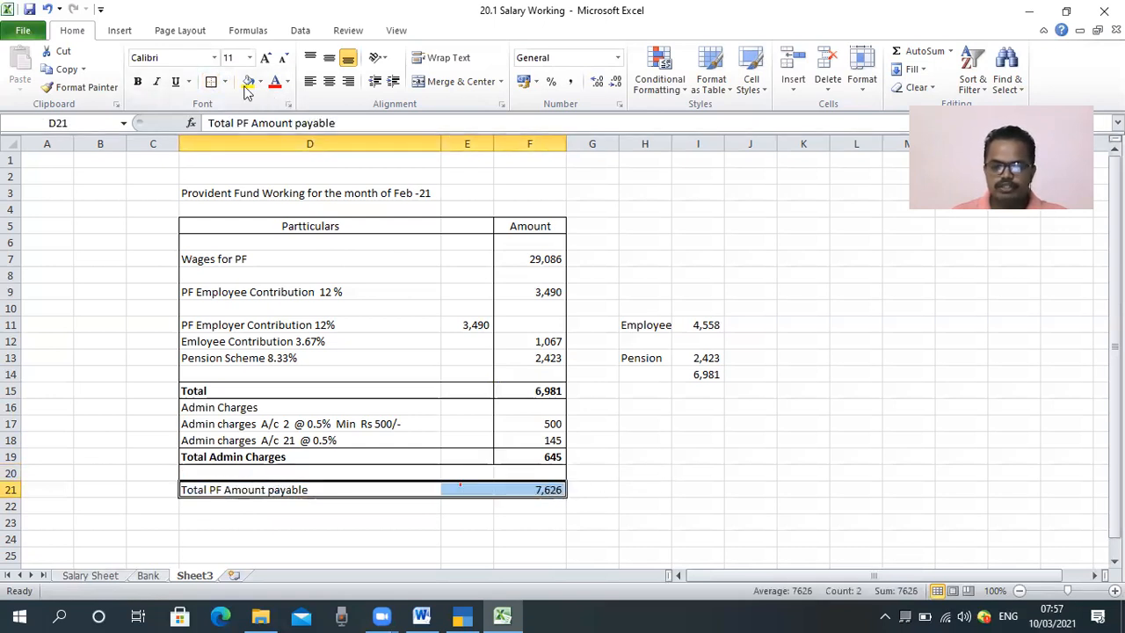
left_click(211, 81)
left_click_drag(529, 473, 530, 490)
left_click(211, 80)
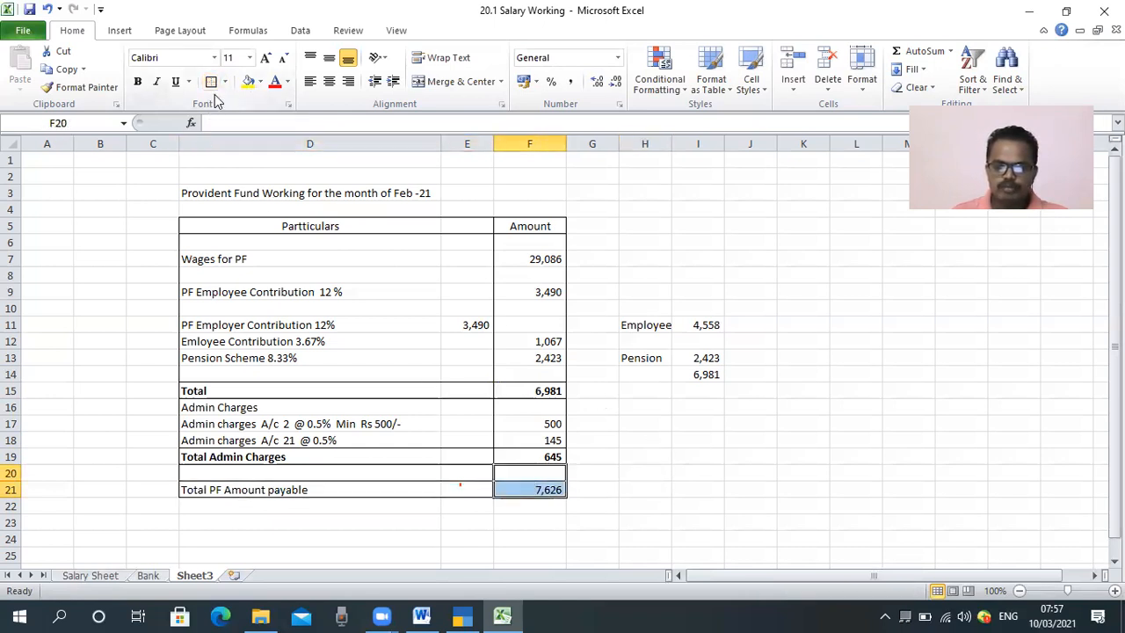
left_click(804, 489)
Step: Make the Total PF Amount payable row, D21:F21, bold
left_click_drag(349, 489, 536, 488)
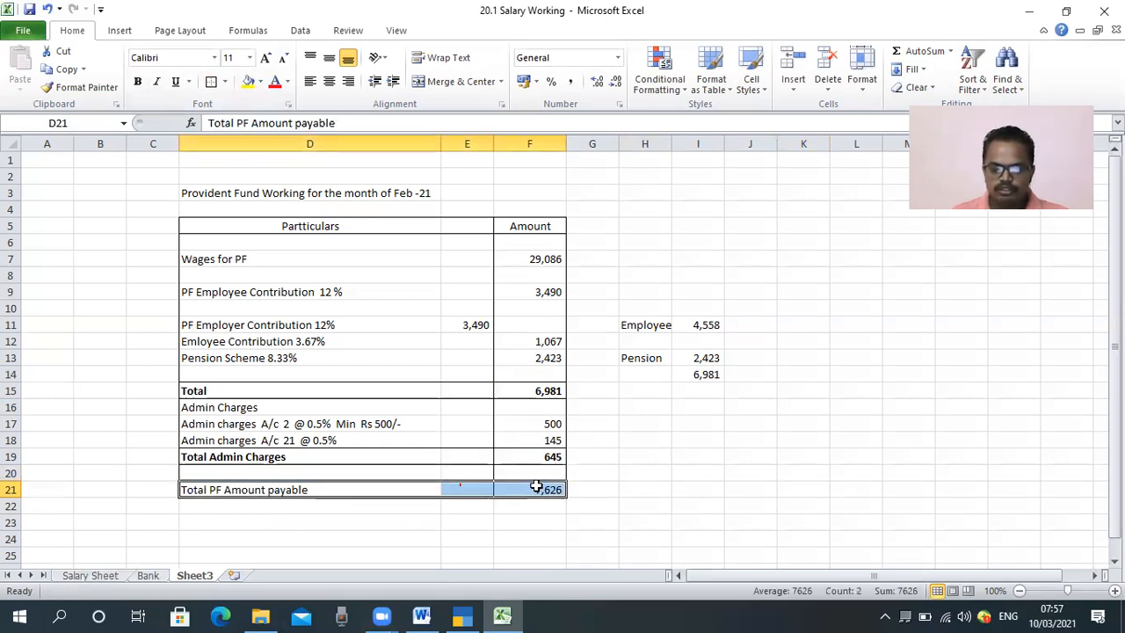
key("ctrl+b")
left_click(631, 473)
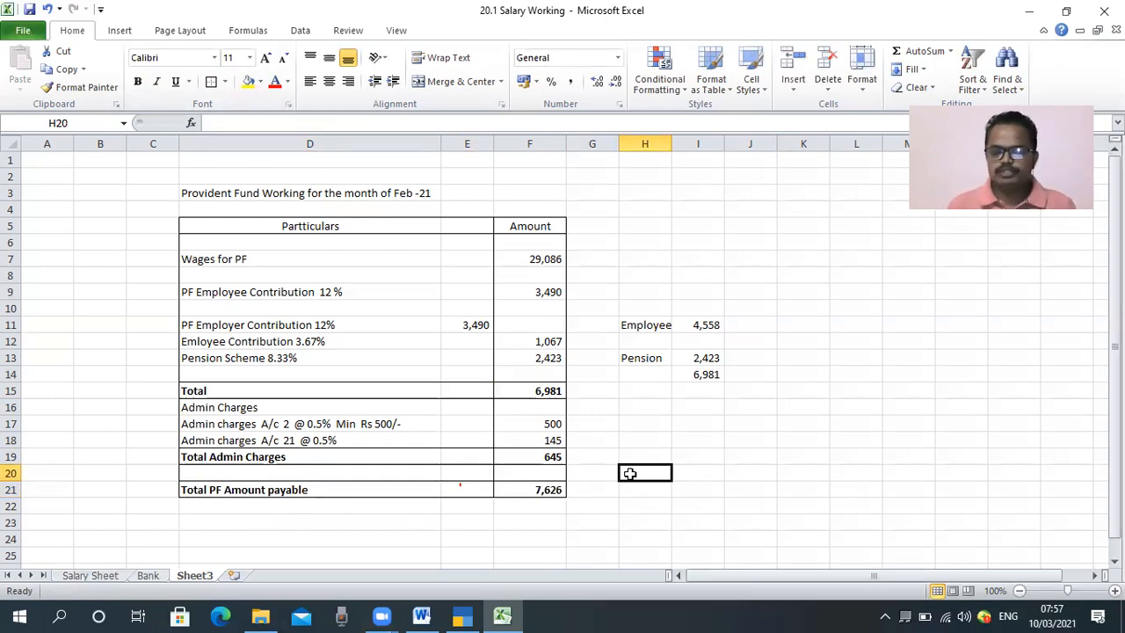
Step: Review the basic salary and PF deduction figures on the Salary Sheet, and compare them with the PF working on Sheet3
left_click(97, 578)
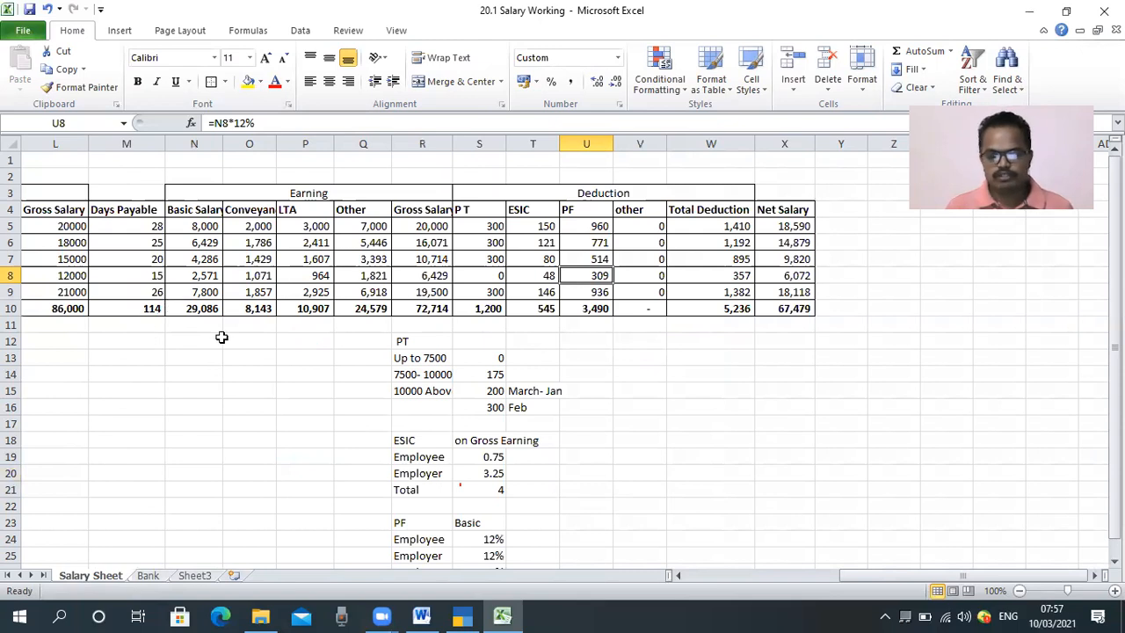
left_click(193, 577)
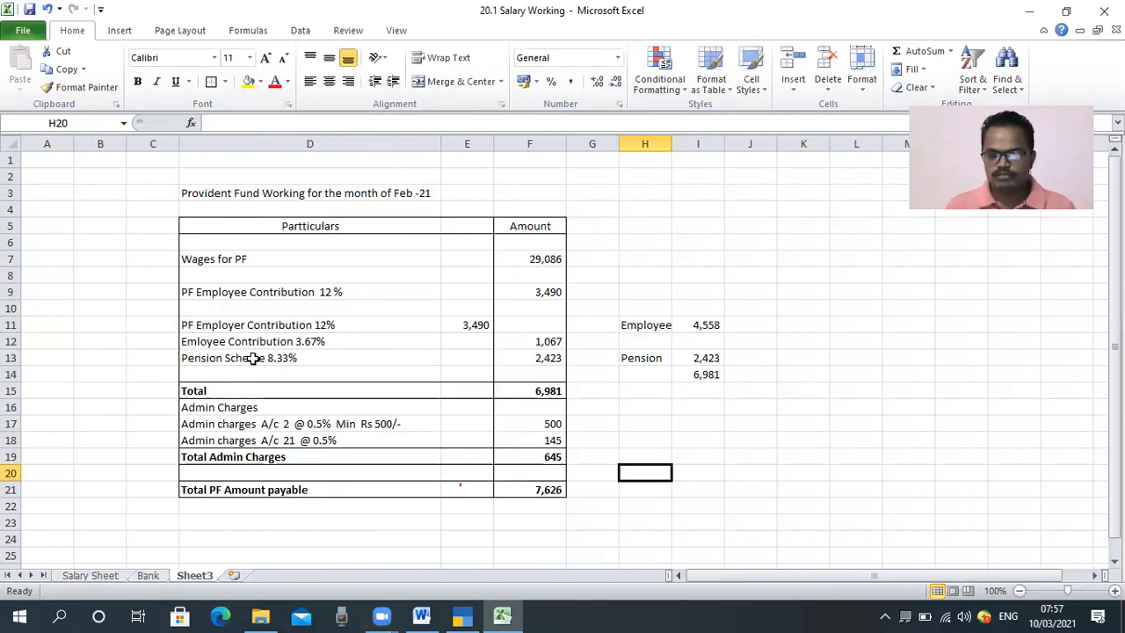
scroll(360, 377, "down", 1)
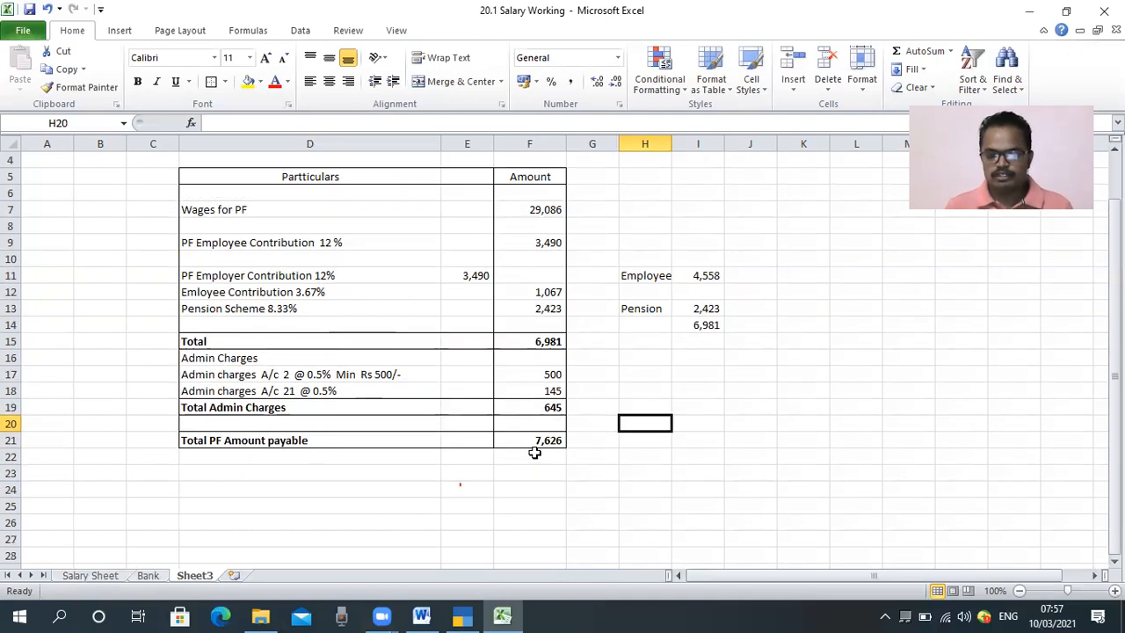